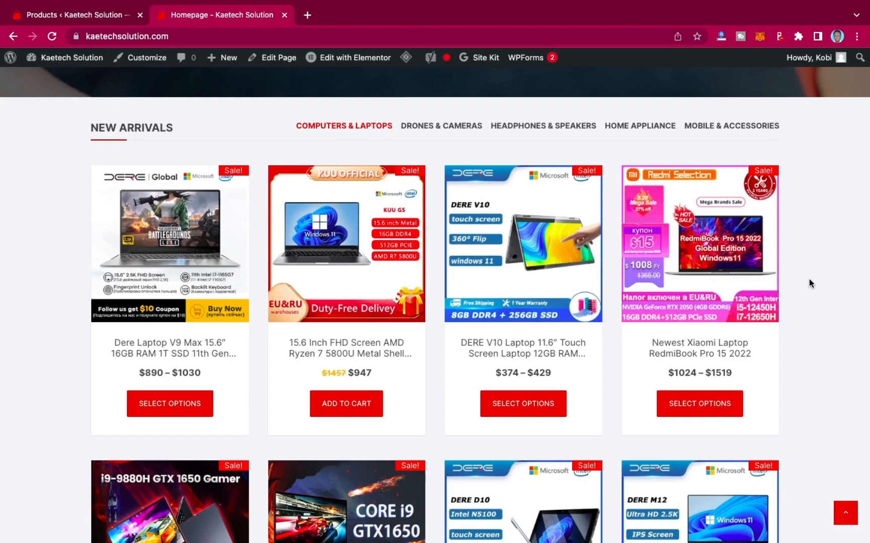
Browse the storefront homepage's category tiles and new-arrival product listings.
{"action": "scroll", "coordinate": [808, 279], "scroll_direction": "up", "scroll_amount": 10}
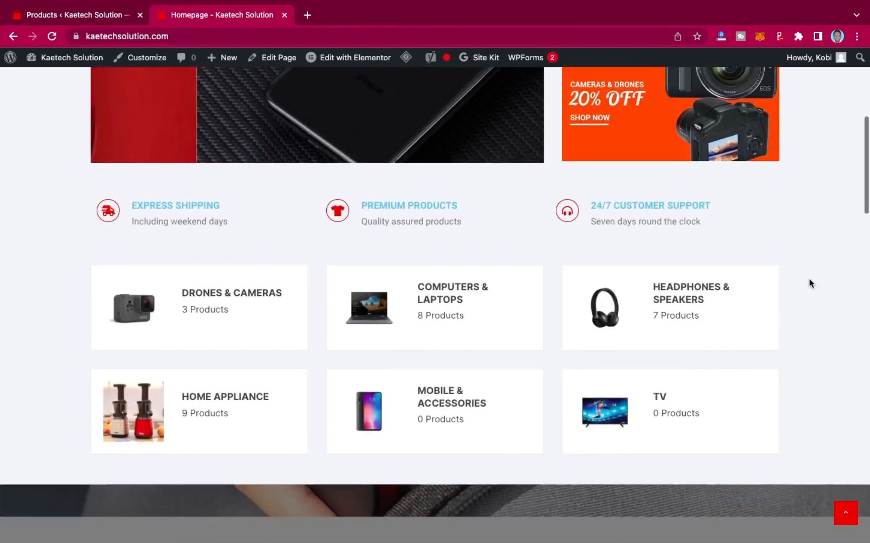
{"action": "scroll", "coordinate": [808, 279], "scroll_direction": "down", "scroll_amount": 2}
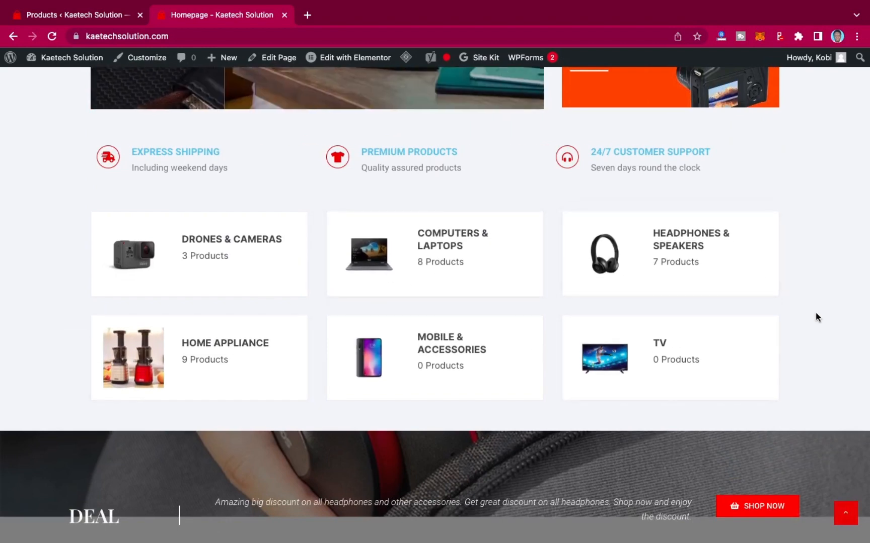
{"action": "scroll", "coordinate": [809, 382], "scroll_direction": "down", "scroll_amount": 12}
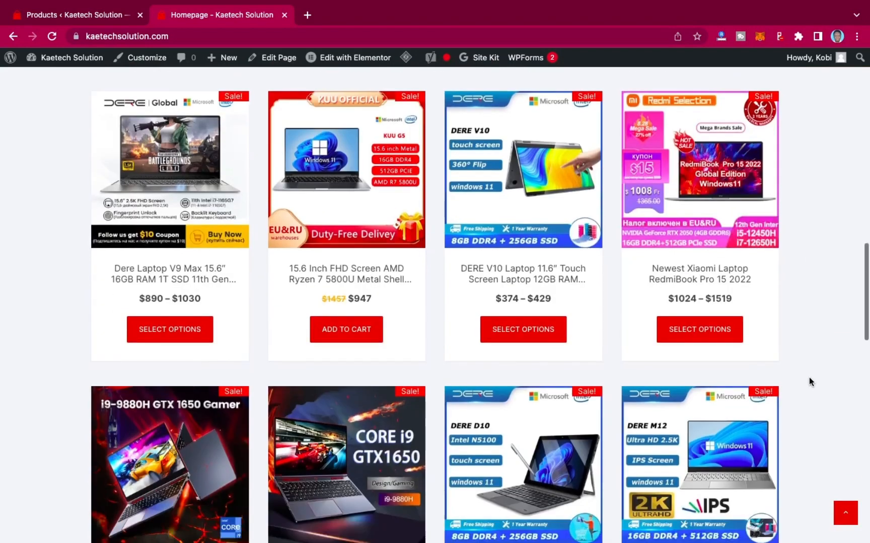
{"action": "scroll", "coordinate": [809, 381], "scroll_direction": "down", "scroll_amount": 2}
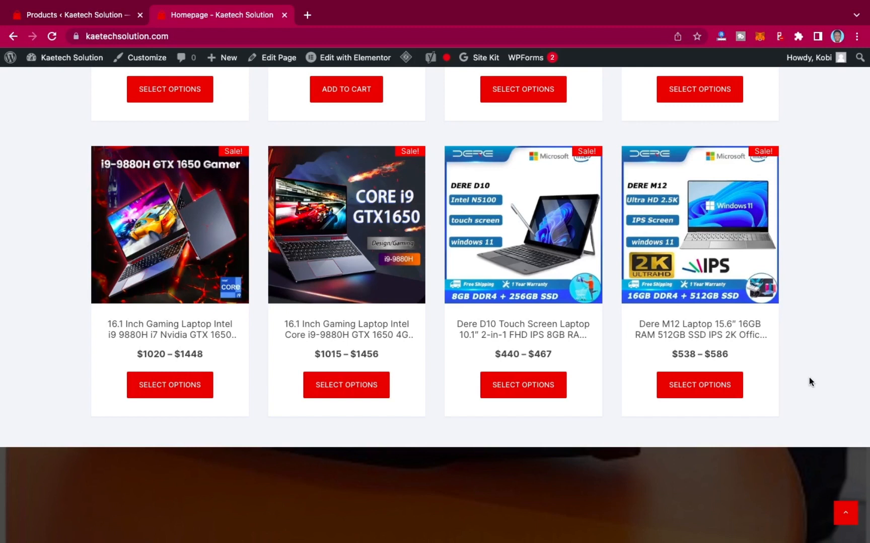
{"action": "scroll", "coordinate": [808, 377], "scroll_direction": "up", "scroll_amount": 20}
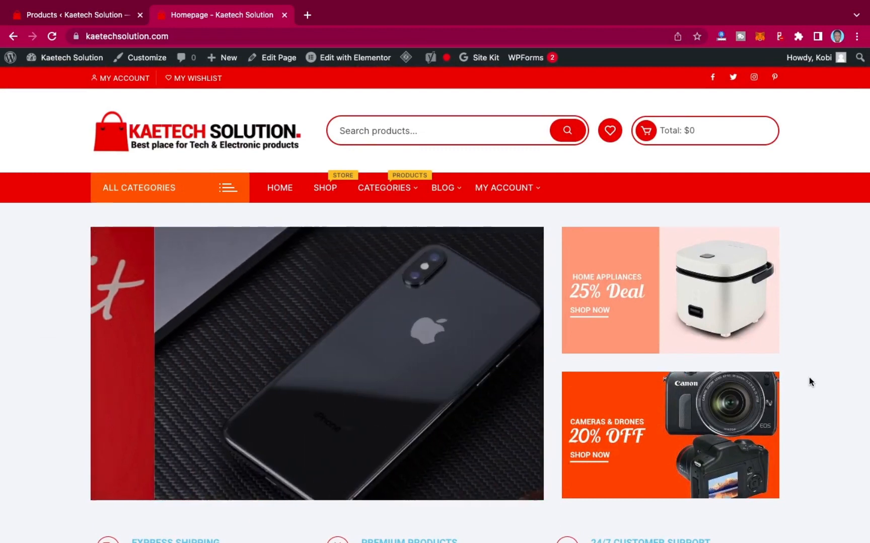
{"action": "scroll", "coordinate": [808, 377], "scroll_direction": "down", "scroll_amount": 1}
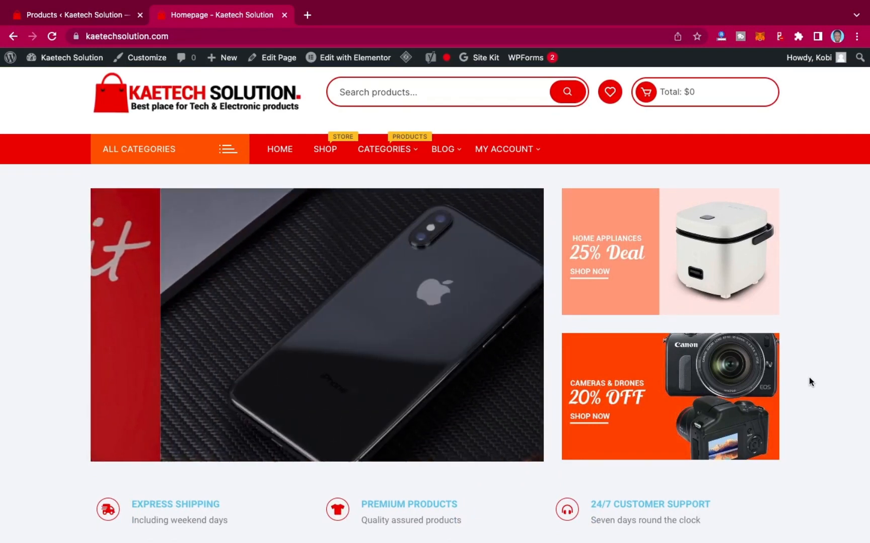
{"action": "scroll", "coordinate": [808, 377], "scroll_direction": "down", "scroll_amount": 5}
{"action": "scroll", "coordinate": [808, 377], "scroll_direction": "down", "scroll_amount": 4}
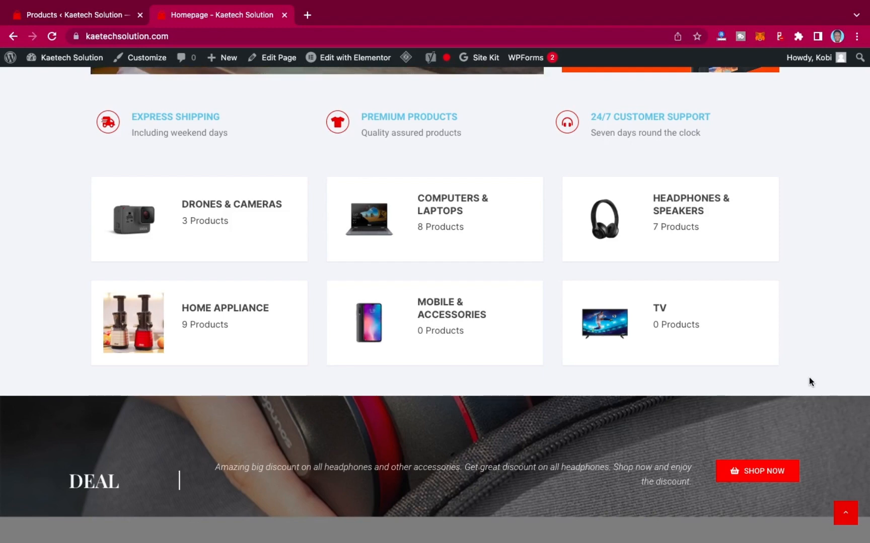
{"action": "scroll", "coordinate": [808, 377], "scroll_direction": "down", "scroll_amount": 8}
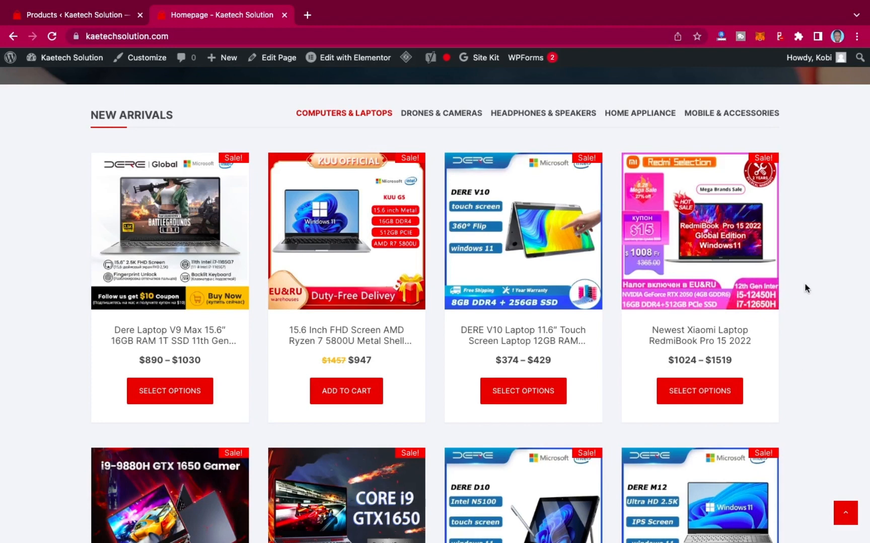
{"action": "scroll", "coordinate": [803, 285], "scroll_direction": "up", "scroll_amount": 8}
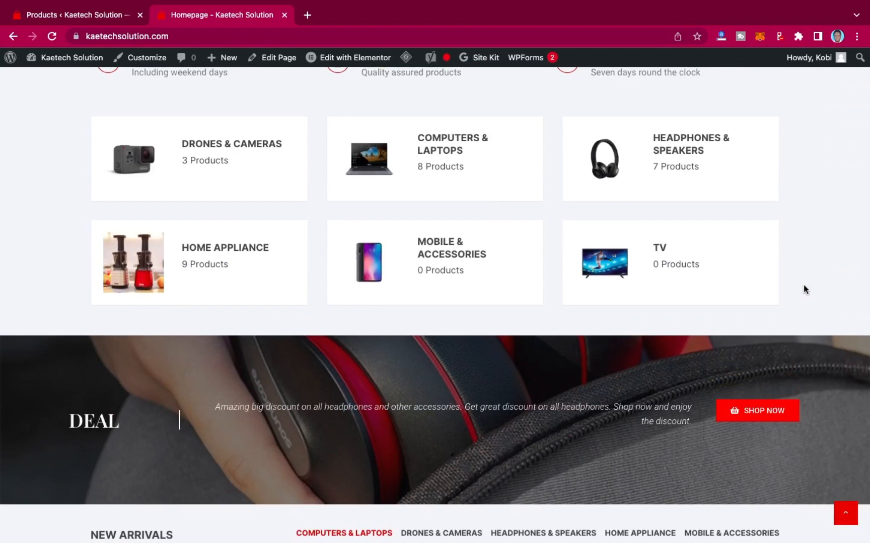
{"action": "scroll", "coordinate": [803, 285], "scroll_direction": "down", "scroll_amount": 10}
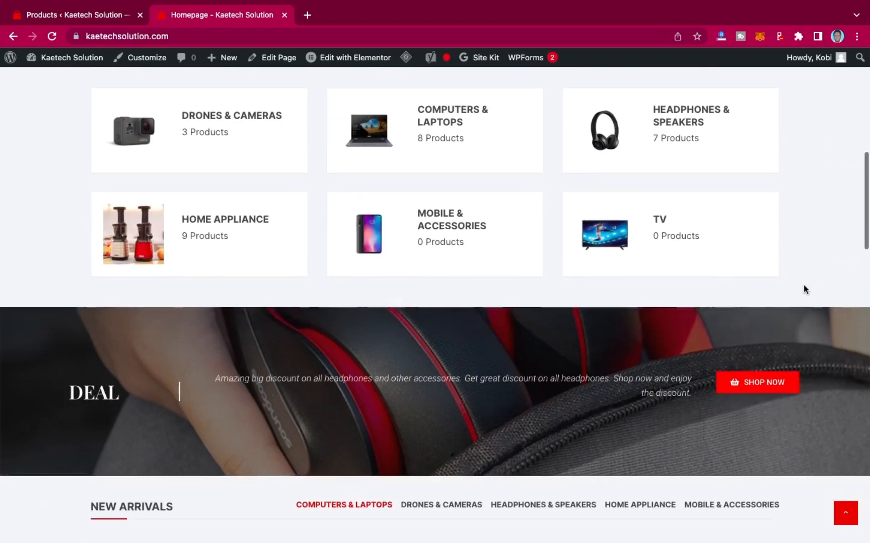
{"action": "scroll", "coordinate": [803, 285], "scroll_direction": "down", "scroll_amount": 3}
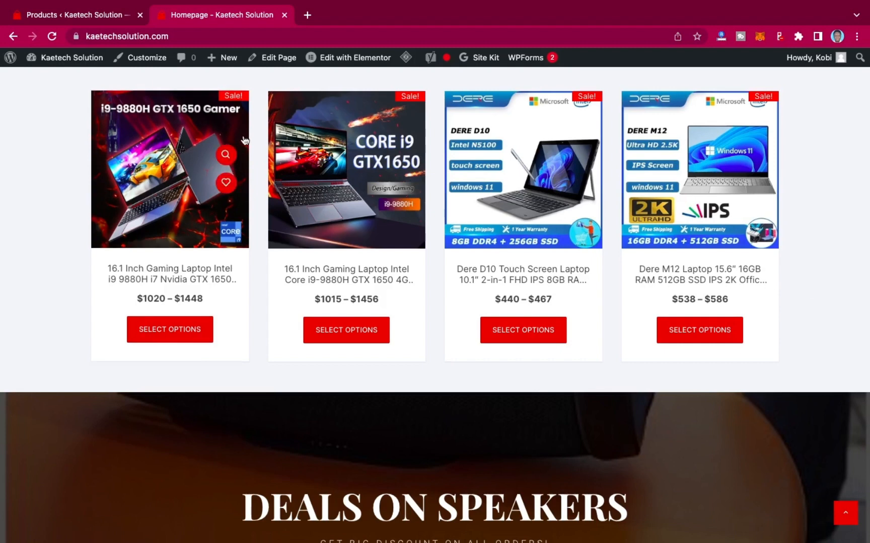
Switch to the admin tab and review the existing WooCommerce products list.
{"action": "left_click", "coordinate": [98, 11]}
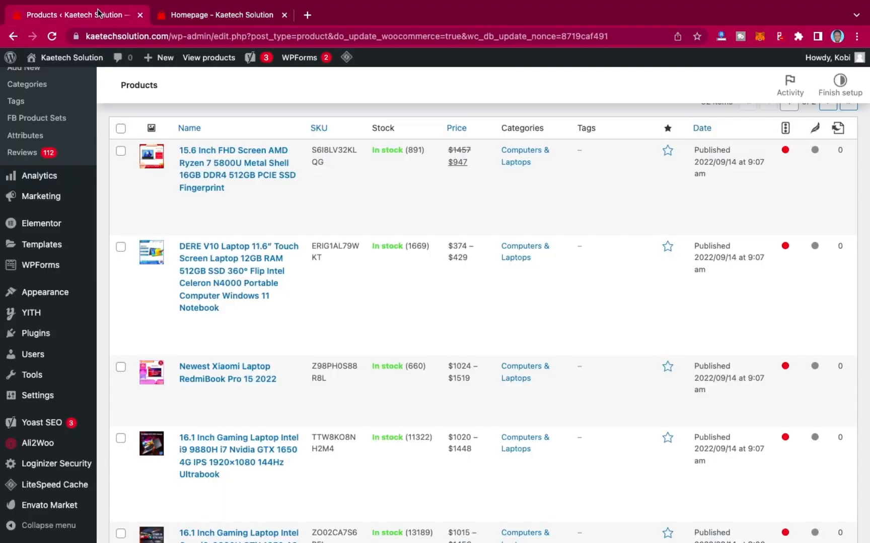
{"action": "scroll", "coordinate": [530, 327], "scroll_direction": "down", "scroll_amount": 20}
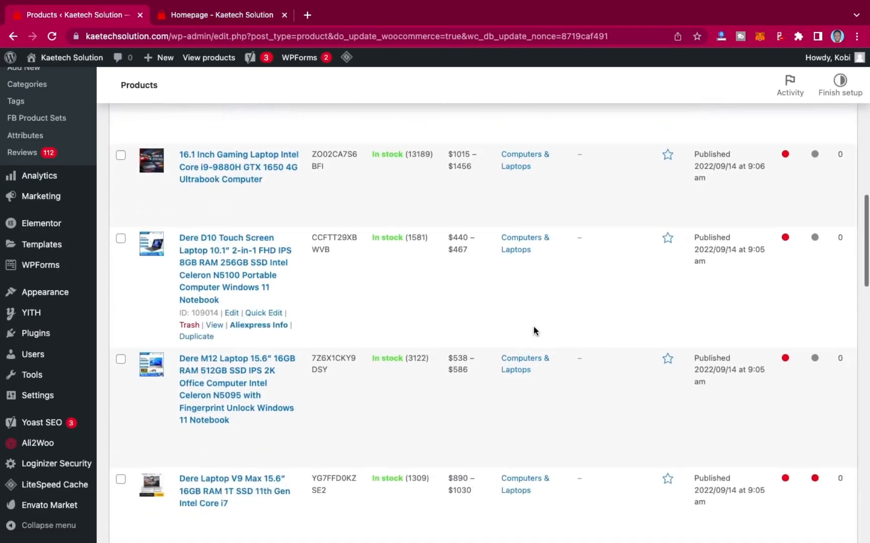
{"action": "scroll", "coordinate": [533, 327], "scroll_direction": "down", "scroll_amount": 10}
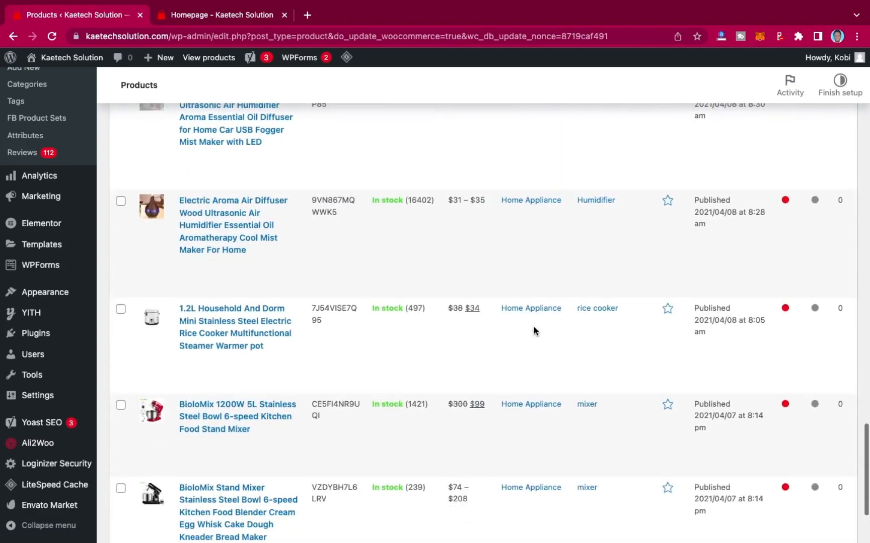
{"action": "scroll", "coordinate": [534, 326], "scroll_direction": "up", "scroll_amount": 3}
{"action": "scroll", "coordinate": [534, 330], "scroll_direction": "down", "scroll_amount": 3}
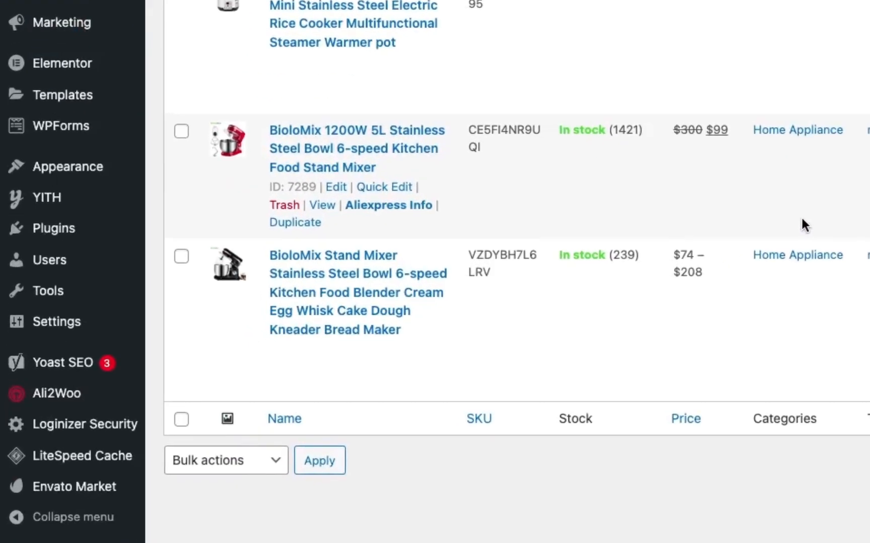
{"action": "mouse_move", "coordinate": [46, 393]}
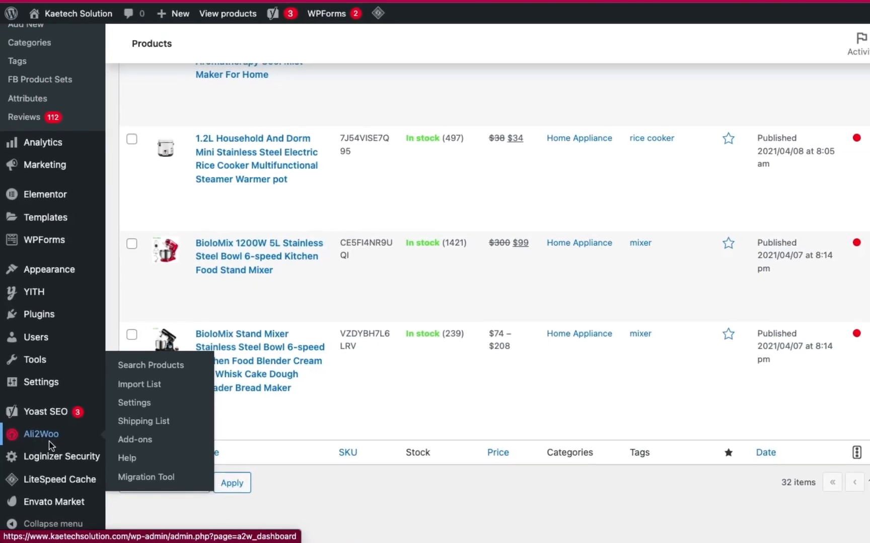
{"action": "scroll", "coordinate": [424, 283], "scroll_direction": "up", "scroll_amount": 10}
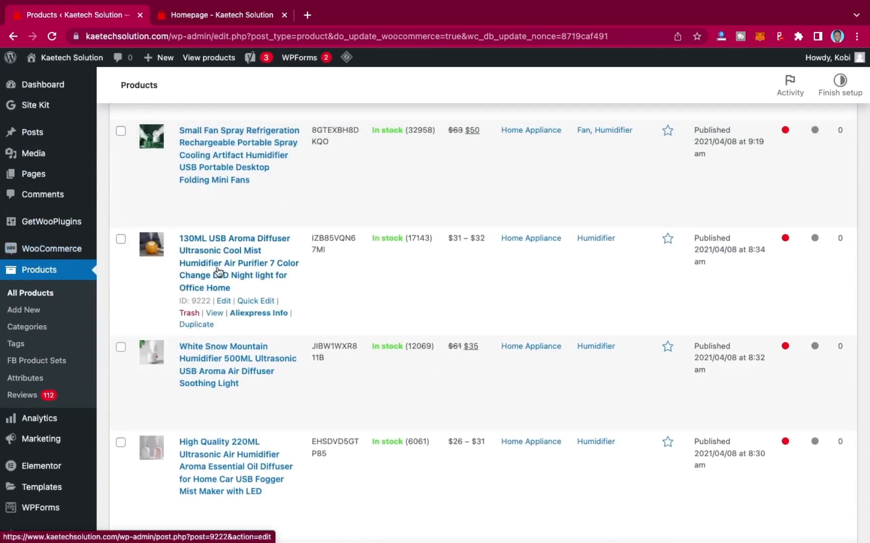
{"action": "scroll", "coordinate": [220, 274], "scroll_direction": "down", "scroll_amount": 7}
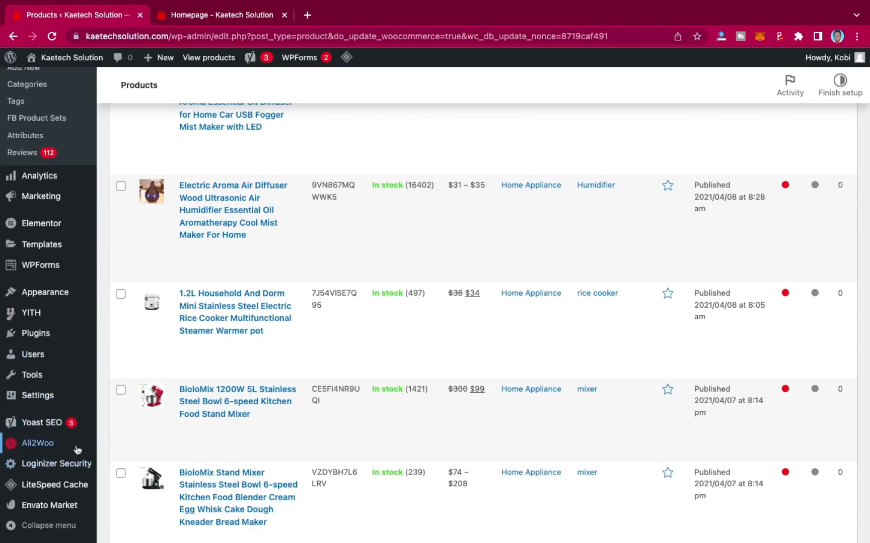
Open Ali2Woo's product search and search for "Mobile Phone" in the Mobile Phones category.
{"action": "mouse_move", "coordinate": [69, 449]}
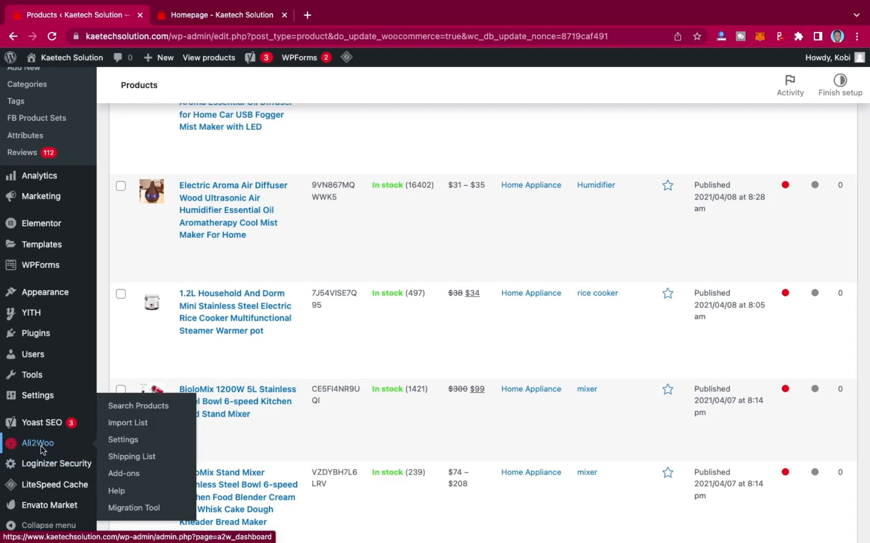
{"action": "left_click", "coordinate": [130, 409]}
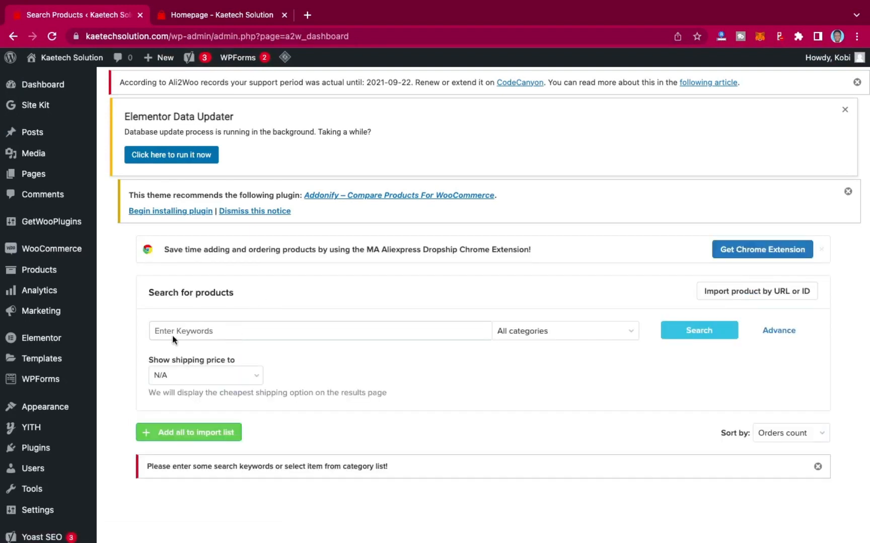
{"action": "left_click", "coordinate": [205, 333]}
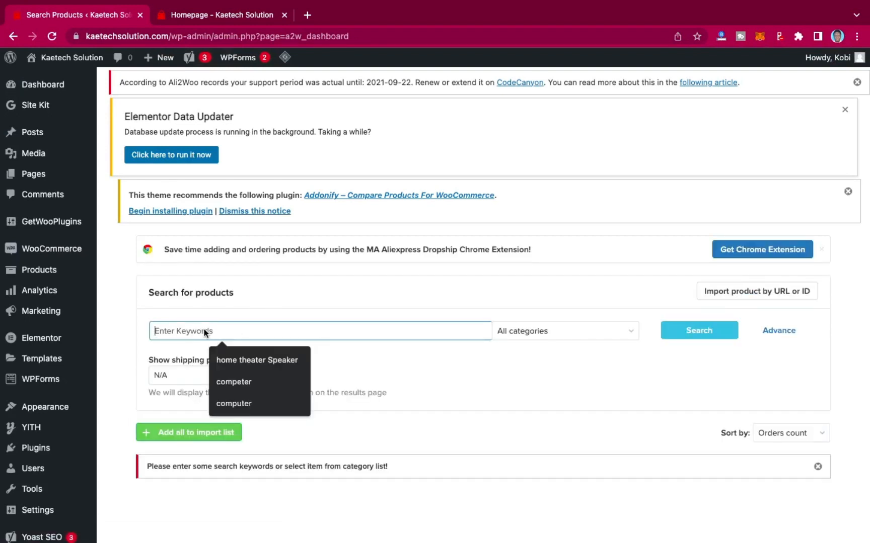
{"action": "type", "text": "Mobile Phone"}
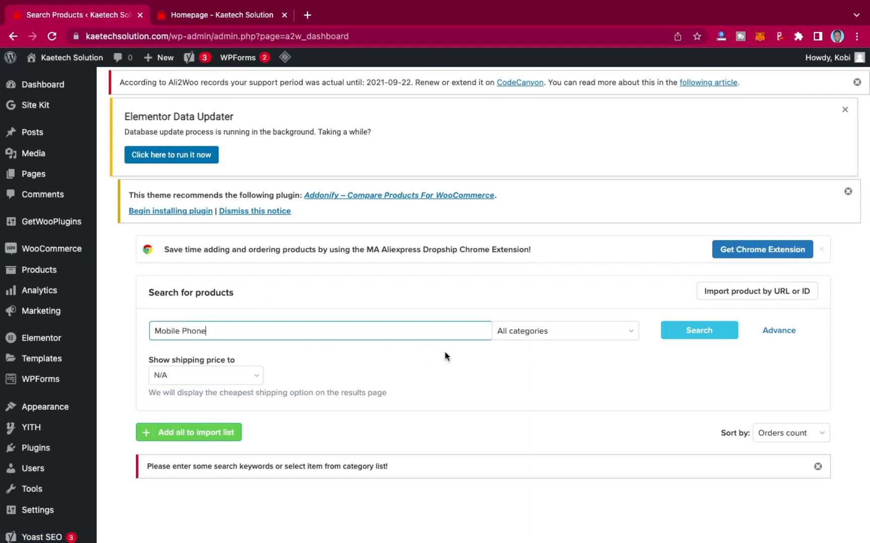
{"action": "left_click", "coordinate": [535, 336]}
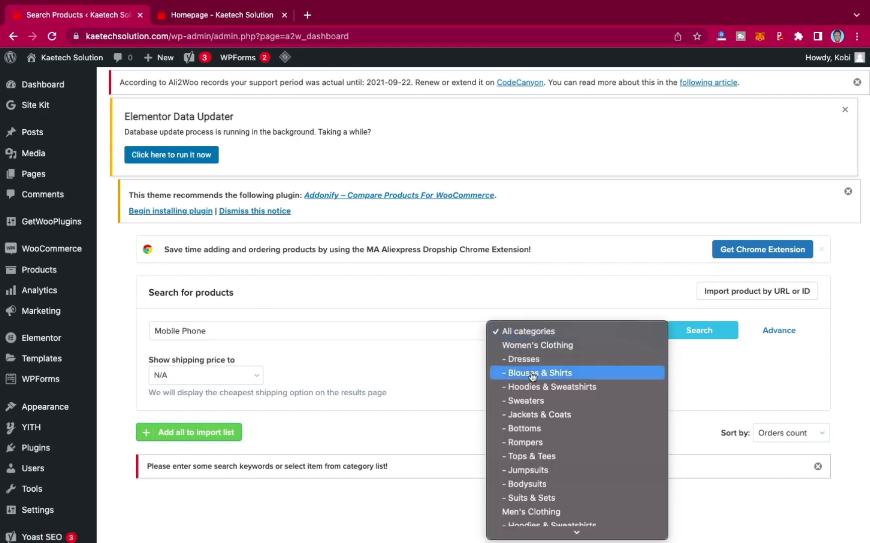
{"action": "scroll", "coordinate": [528, 446], "scroll_direction": "down", "scroll_amount": 5}
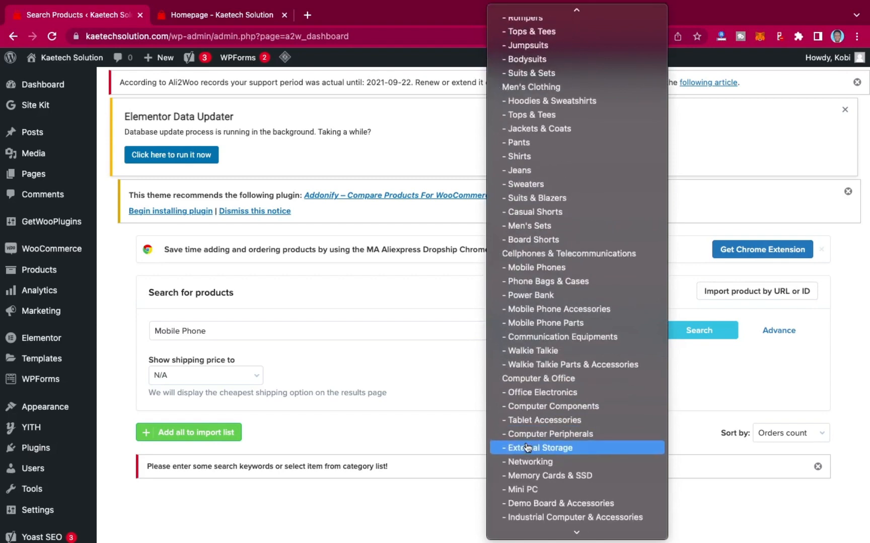
{"action": "left_click", "coordinate": [541, 270]}
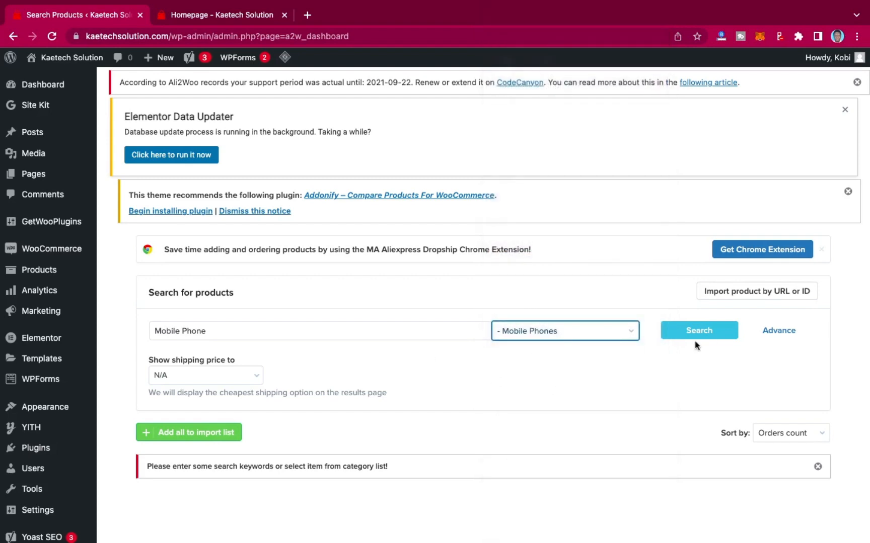
{"action": "left_click", "coordinate": [707, 329]}
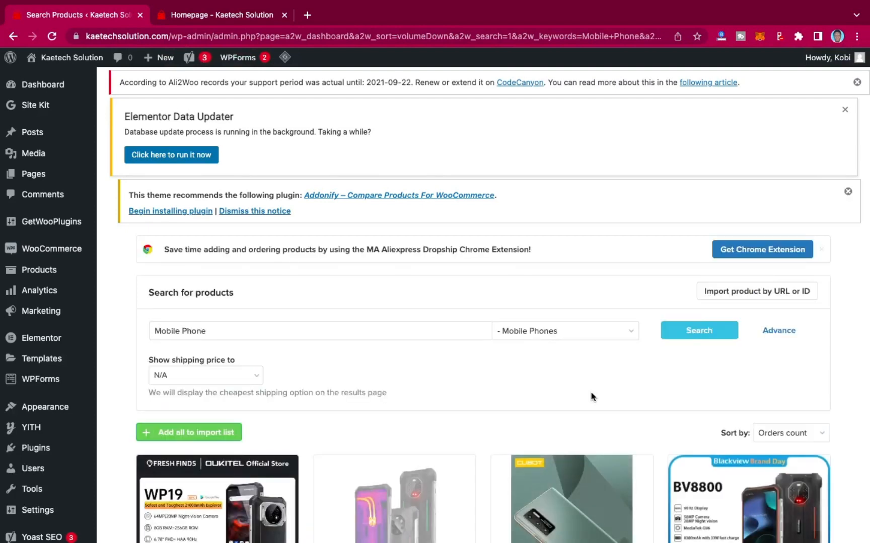
Browse the mobile phone search results to pick products to import.
{"action": "scroll", "coordinate": [591, 397], "scroll_direction": "down", "scroll_amount": 4}
{"action": "scroll", "coordinate": [591, 392], "scroll_direction": "down", "scroll_amount": 5}
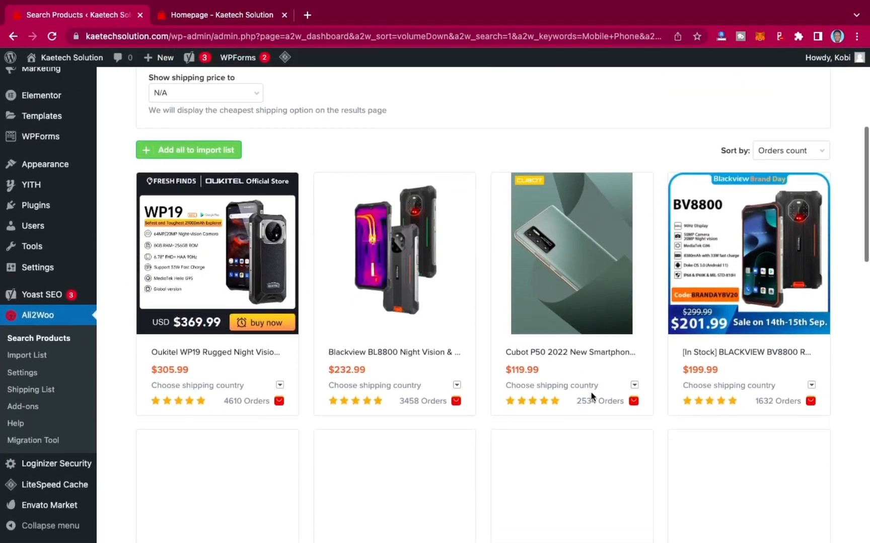
{"action": "scroll", "coordinate": [591, 392], "scroll_direction": "down", "scroll_amount": 6}
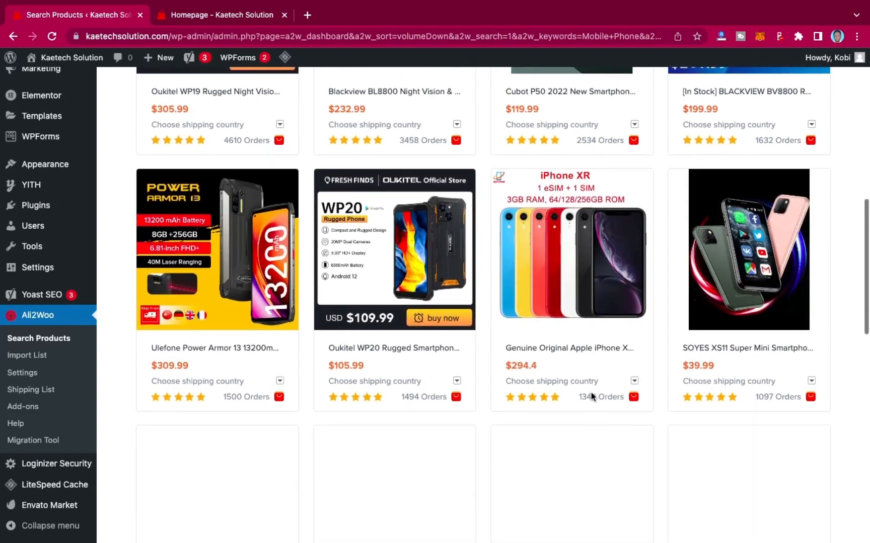
{"action": "scroll", "coordinate": [591, 392], "scroll_direction": "down", "scroll_amount": 7}
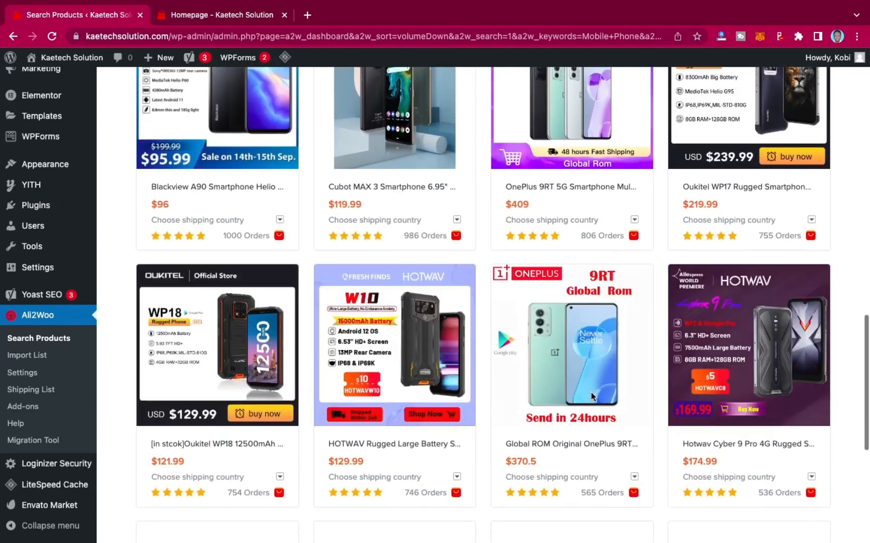
{"action": "scroll", "coordinate": [592, 396], "scroll_direction": "down", "scroll_amount": 5}
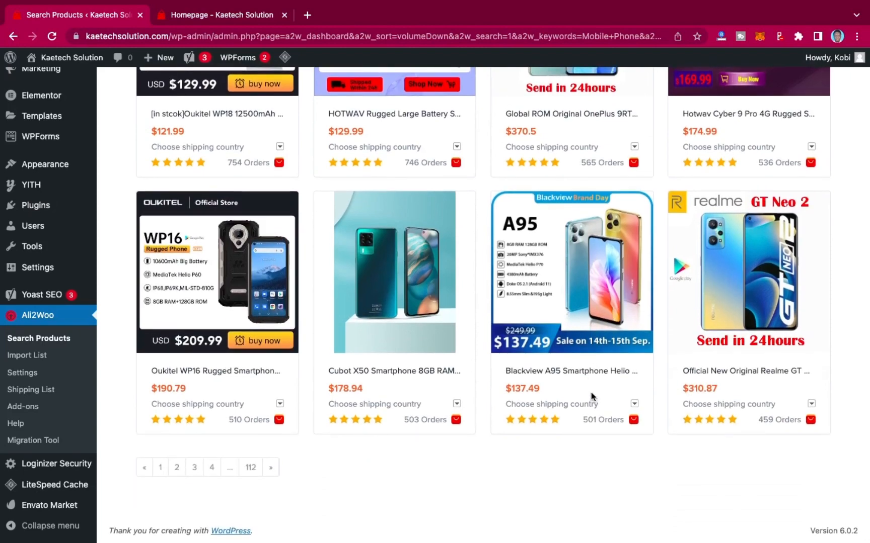
{"action": "scroll", "coordinate": [592, 396], "scroll_direction": "up", "scroll_amount": 11}
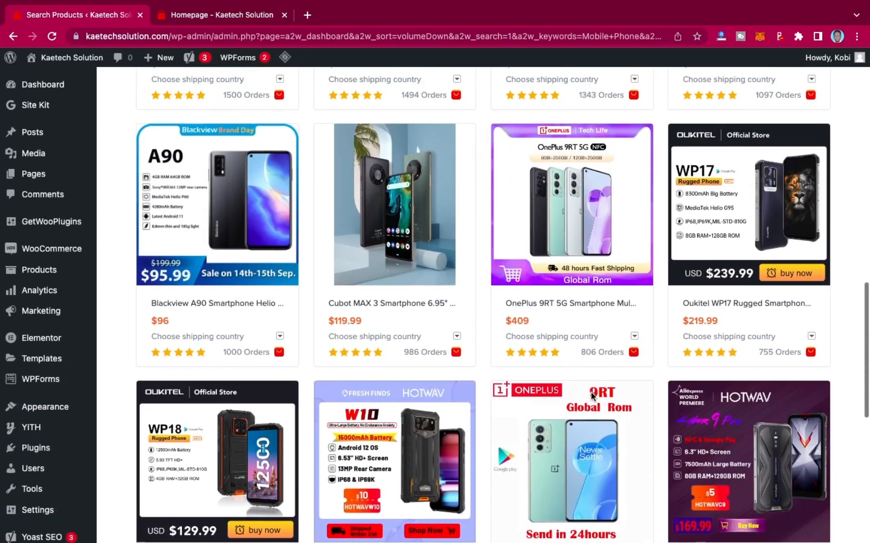
{"action": "scroll", "coordinate": [592, 396], "scroll_direction": "up", "scroll_amount": 9}
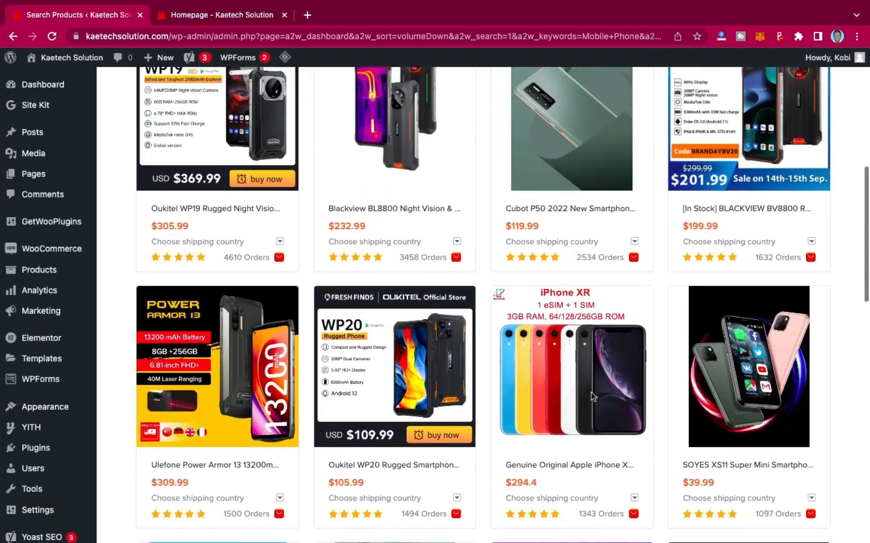
{"action": "scroll", "coordinate": [591, 397], "scroll_direction": "down", "scroll_amount": 1}
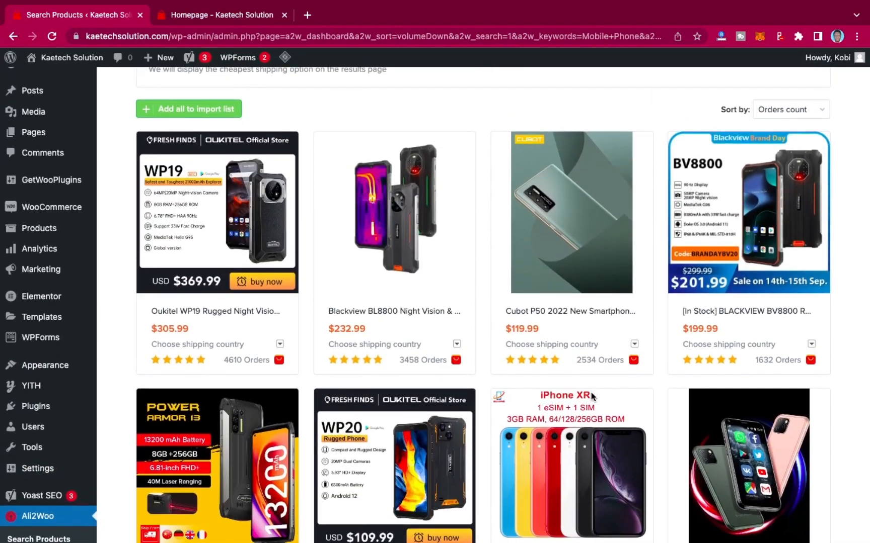
{"action": "scroll", "coordinate": [591, 393], "scroll_direction": "down", "scroll_amount": 5}
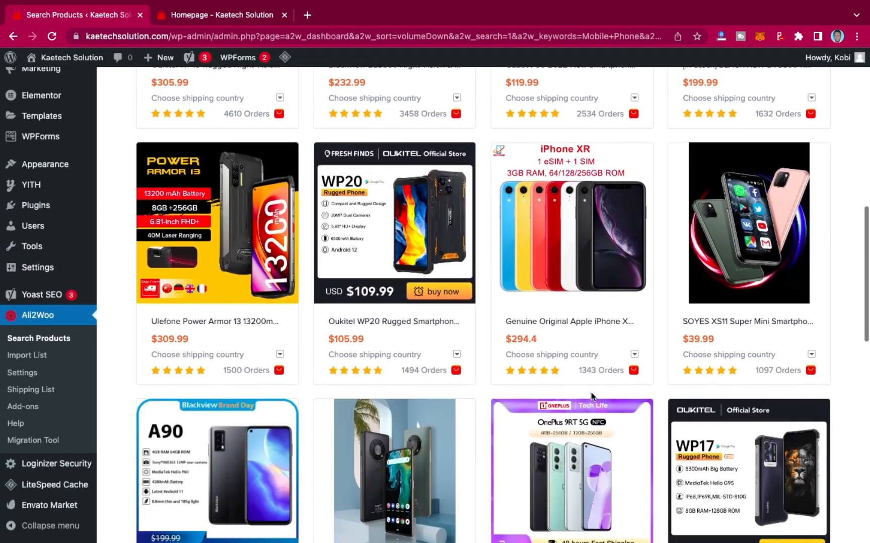
{"action": "mouse_move", "coordinate": [566, 215]}
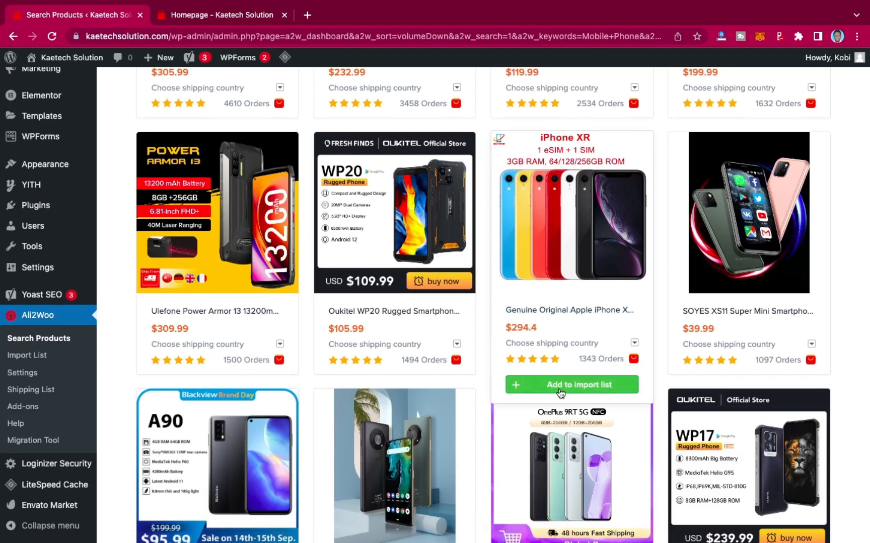
Add the Genuine Original Apple iPhone XR to the import list.
{"action": "left_click", "coordinate": [588, 385]}
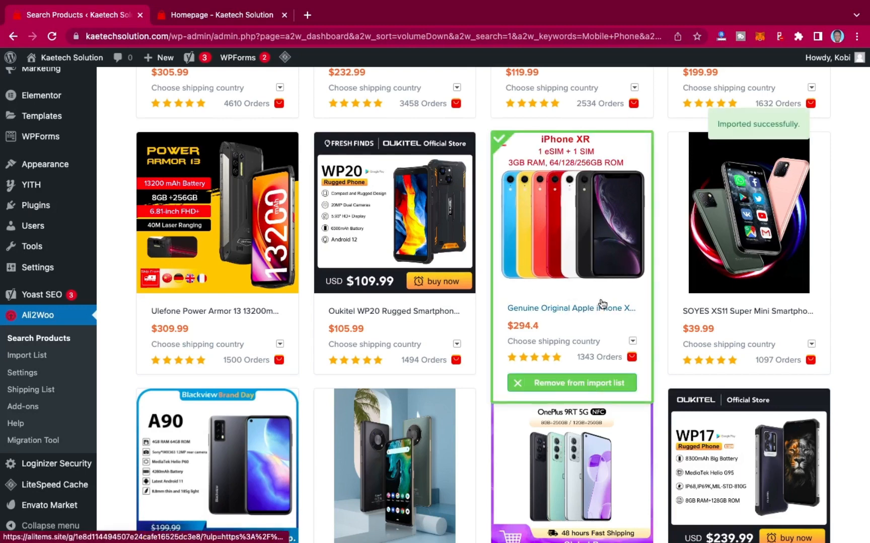
Switch to the storefront tab and browse each New Arrivals category tab, from Computers & Laptops to Mobile & Accessories.
{"action": "left_click", "coordinate": [232, 19]}
{"action": "scroll", "coordinate": [518, 236], "scroll_direction": "up", "scroll_amount": 10}
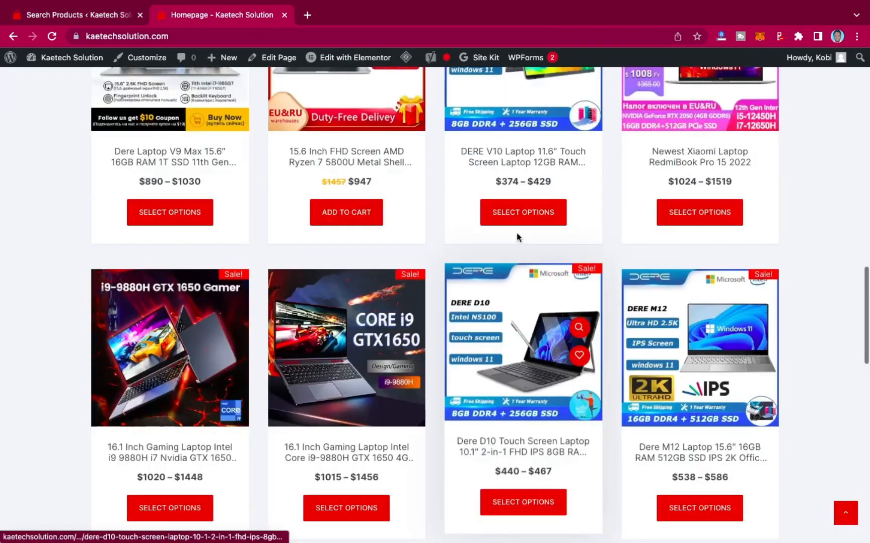
{"action": "scroll", "coordinate": [518, 237], "scroll_direction": "down", "scroll_amount": 3}
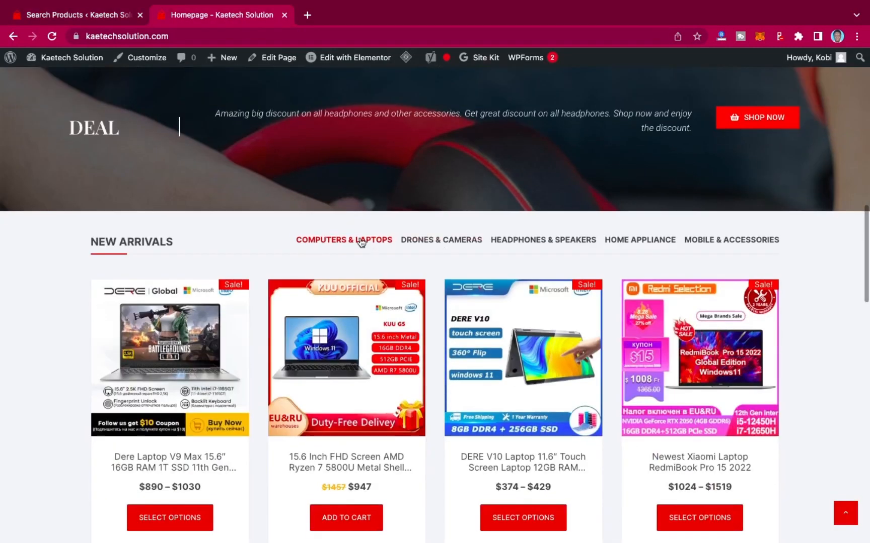
{"action": "left_click", "coordinate": [450, 244]}
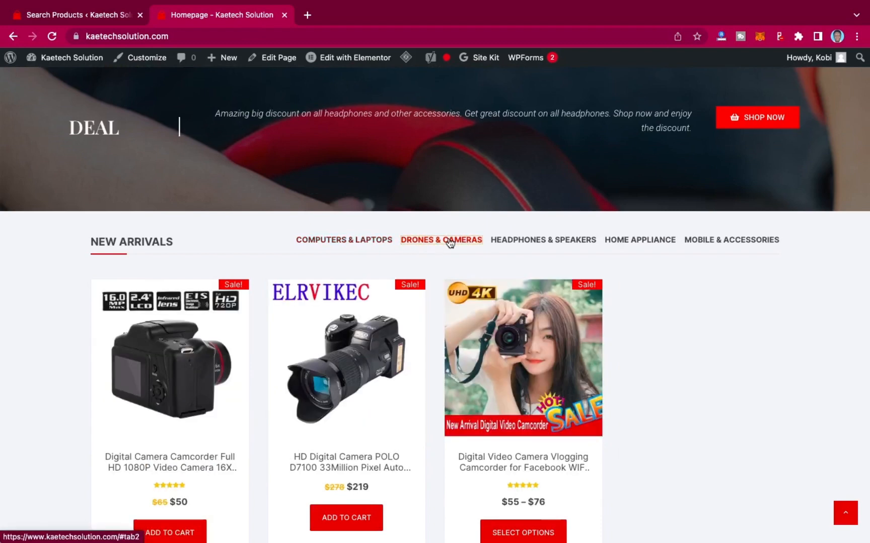
{"action": "left_click", "coordinate": [535, 246]}
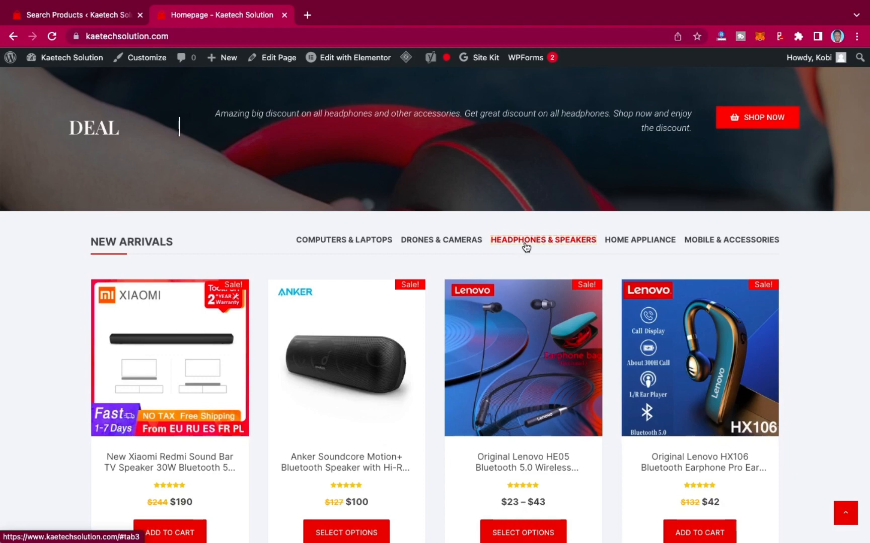
{"action": "left_click", "coordinate": [648, 244]}
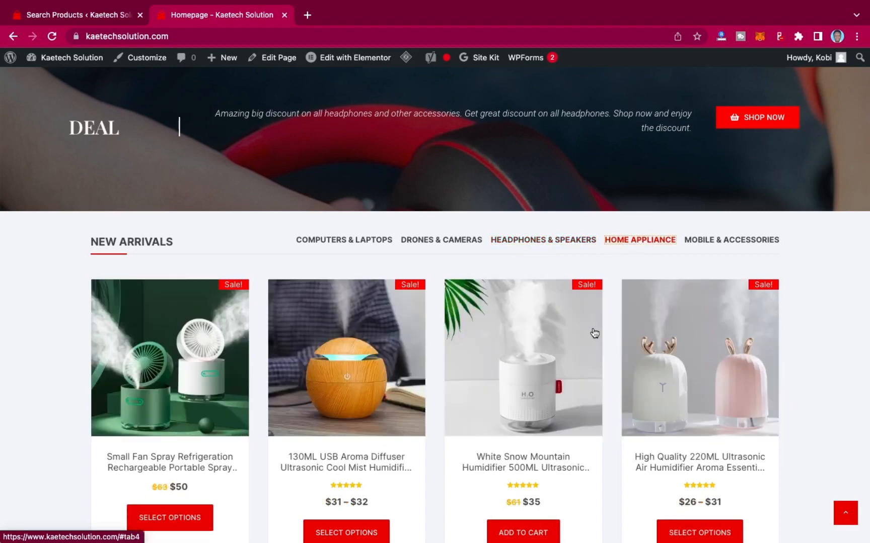
{"action": "left_click", "coordinate": [733, 244]}
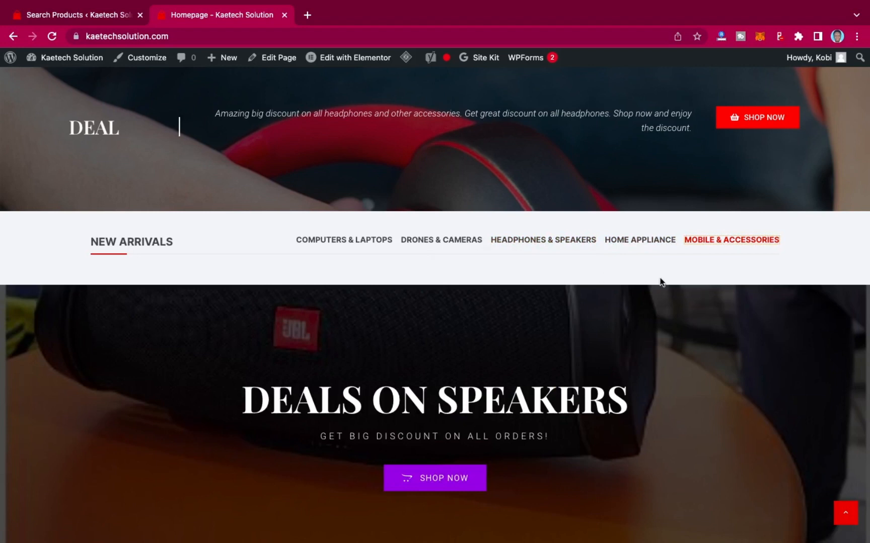
Return to the search results and add the SOYES XS11 Super Mini and OnePlus 9RT 5G phones to the import list.
{"action": "left_click", "coordinate": [92, 18]}
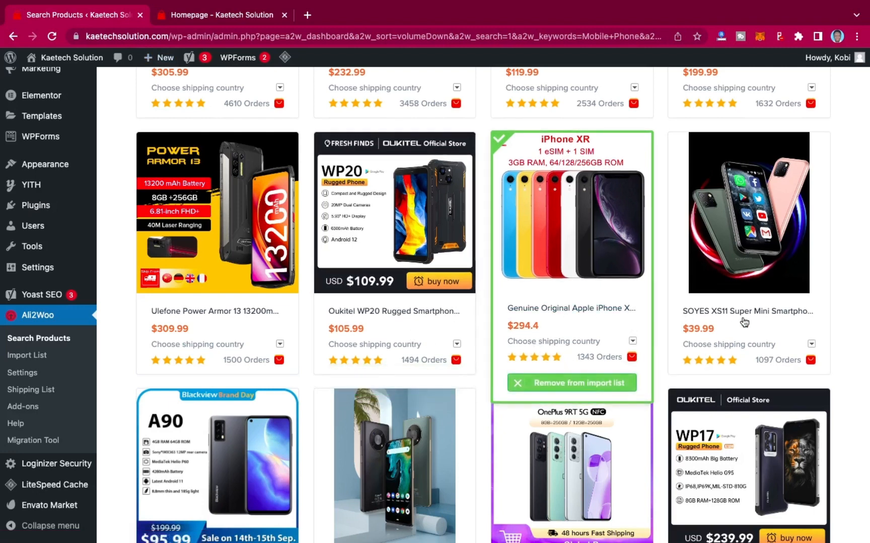
{"action": "mouse_move", "coordinate": [738, 352]}
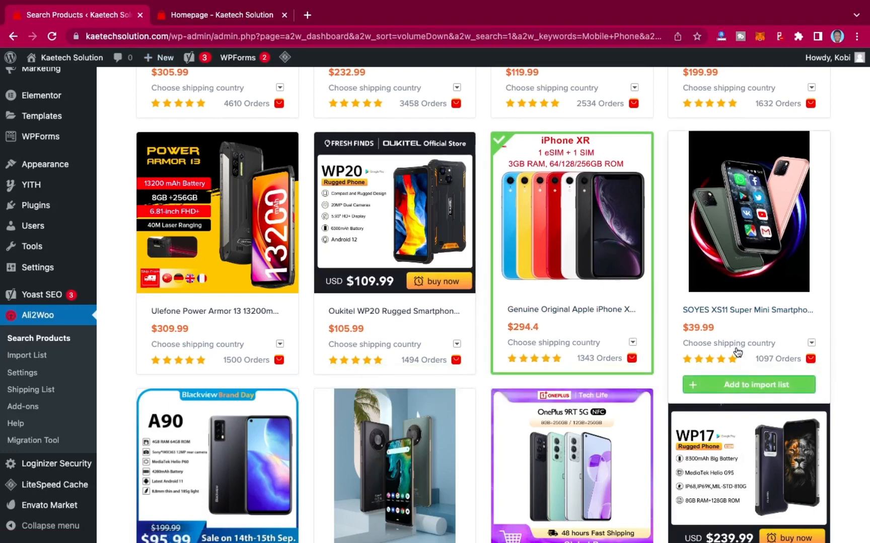
{"action": "left_click", "coordinate": [734, 385]}
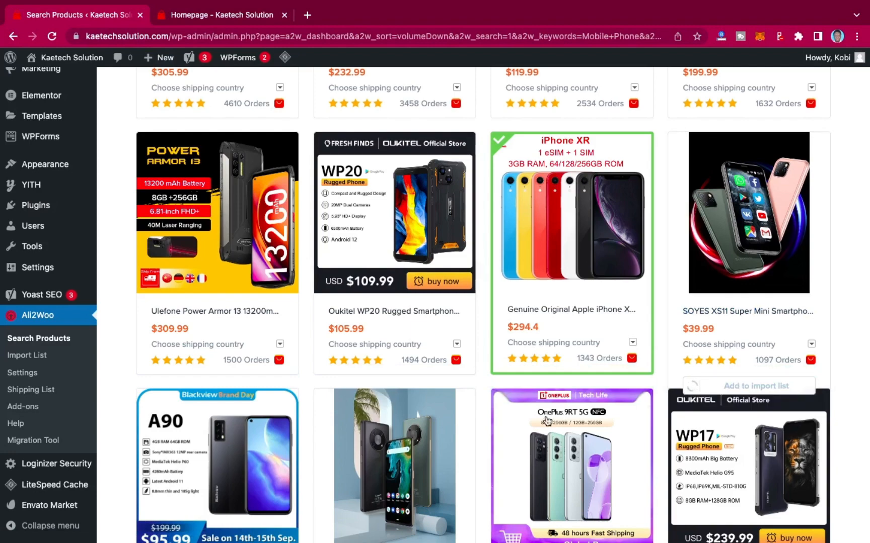
{"action": "scroll", "coordinate": [548, 421], "scroll_direction": "down", "scroll_amount": 5}
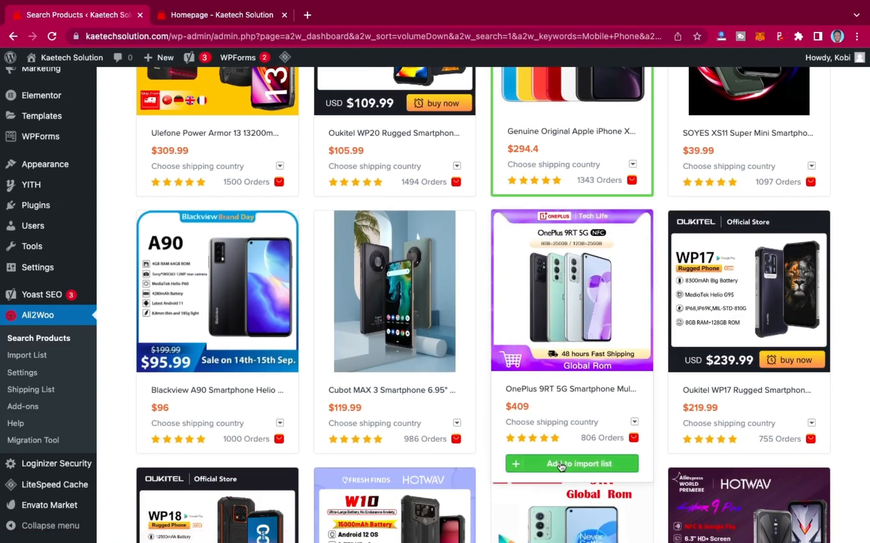
{"action": "left_click", "coordinate": [560, 467]}
Add the Hotwav Cyber 9 Pro and Blackview A90 smartphones to the import list.
{"action": "scroll", "coordinate": [346, 385], "scroll_direction": "down", "scroll_amount": 5}
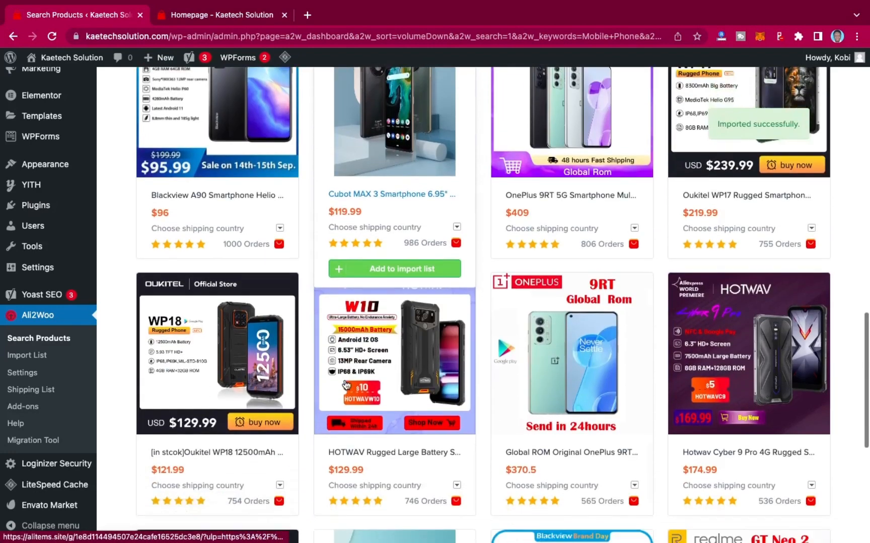
{"action": "scroll", "coordinate": [346, 385], "scroll_direction": "down", "scroll_amount": 4}
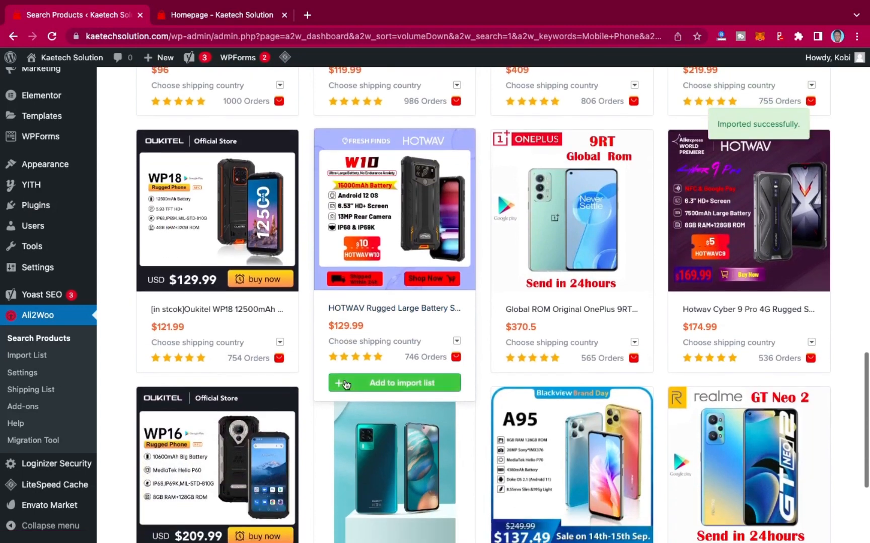
{"action": "scroll", "coordinate": [346, 385], "scroll_direction": "down", "scroll_amount": 3}
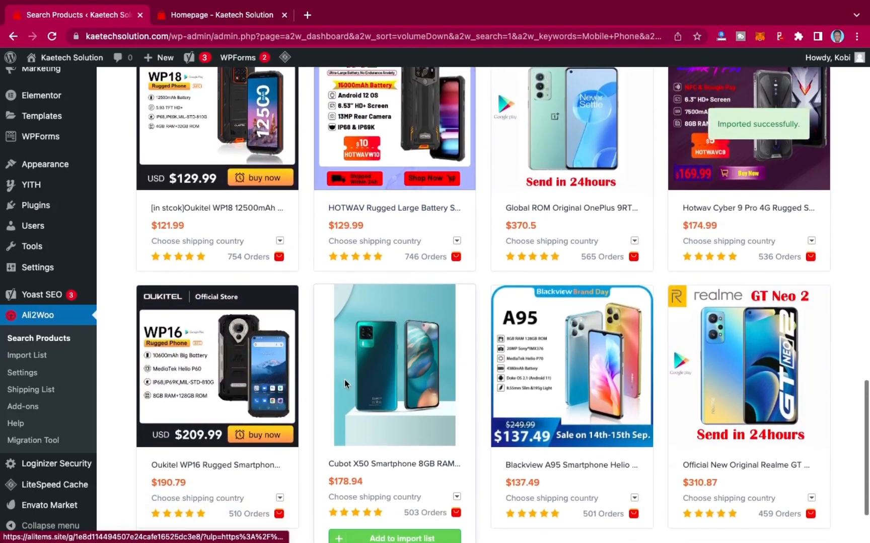
{"action": "mouse_move", "coordinate": [752, 242]}
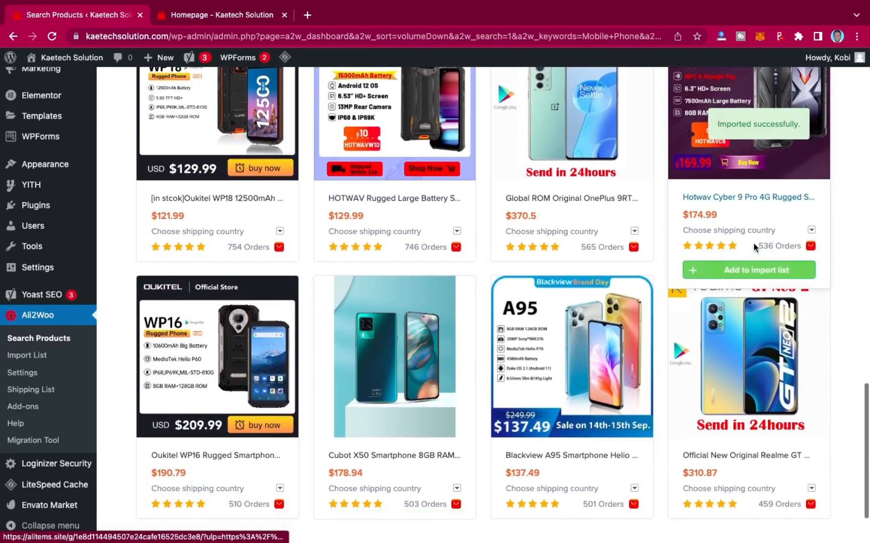
{"action": "left_click", "coordinate": [736, 271]}
{"action": "scroll", "coordinate": [599, 370], "scroll_direction": "down", "scroll_amount": 2}
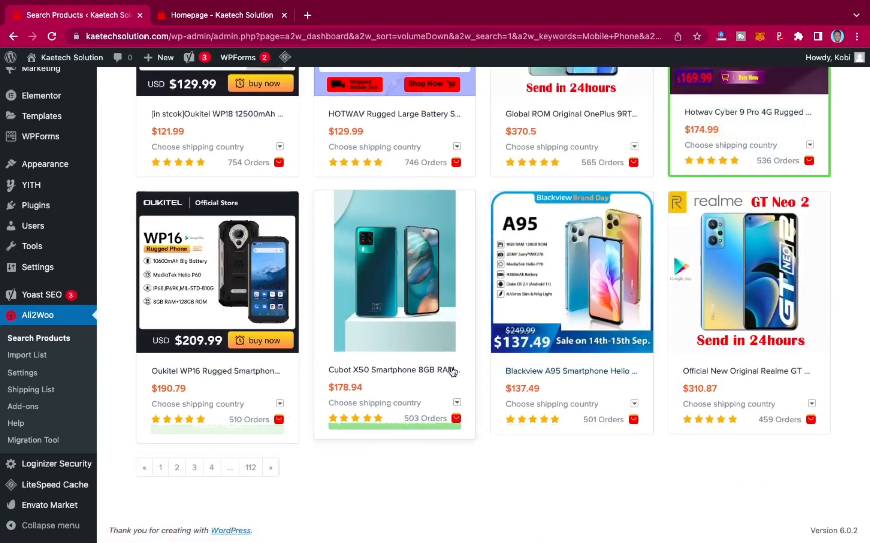
{"action": "scroll", "coordinate": [452, 372], "scroll_direction": "up", "scroll_amount": 8}
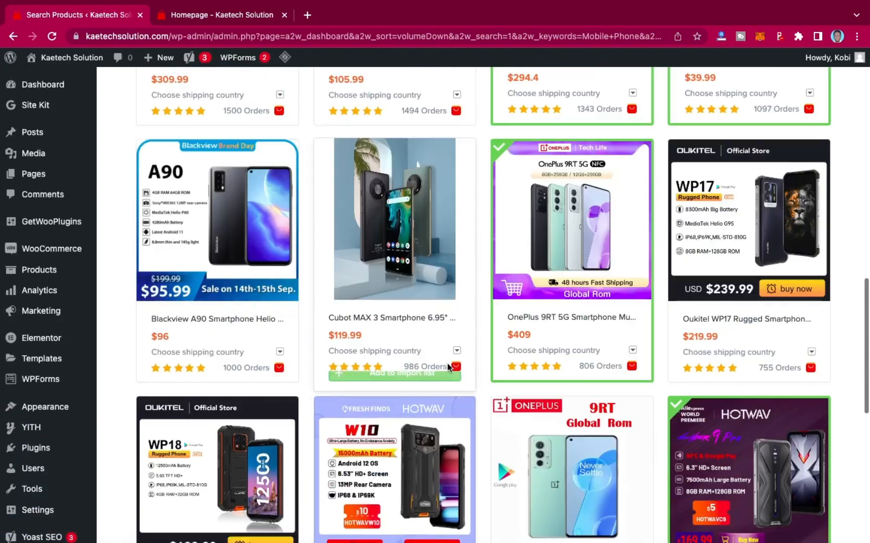
{"action": "mouse_move", "coordinate": [235, 265]}
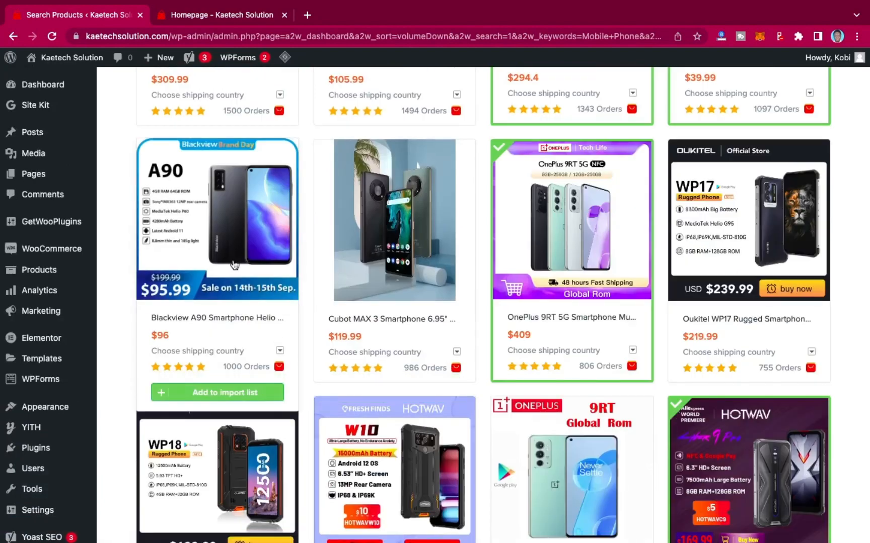
{"action": "left_click", "coordinate": [200, 395]}
Open page 2 of the search results and browse its phone listings.
{"action": "scroll", "coordinate": [200, 398], "scroll_direction": "down", "scroll_amount": 10}
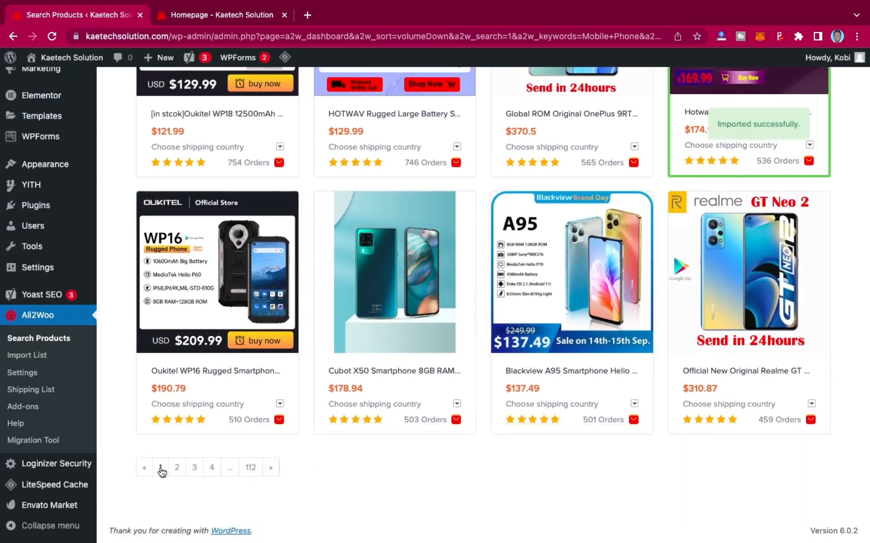
{"action": "left_click", "coordinate": [176, 468]}
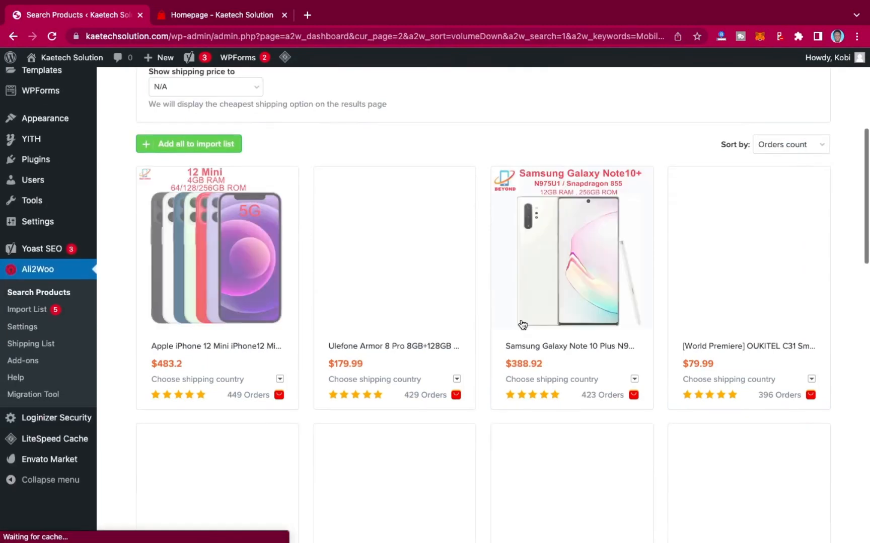
{"action": "scroll", "coordinate": [523, 324], "scroll_direction": "down", "scroll_amount": 2}
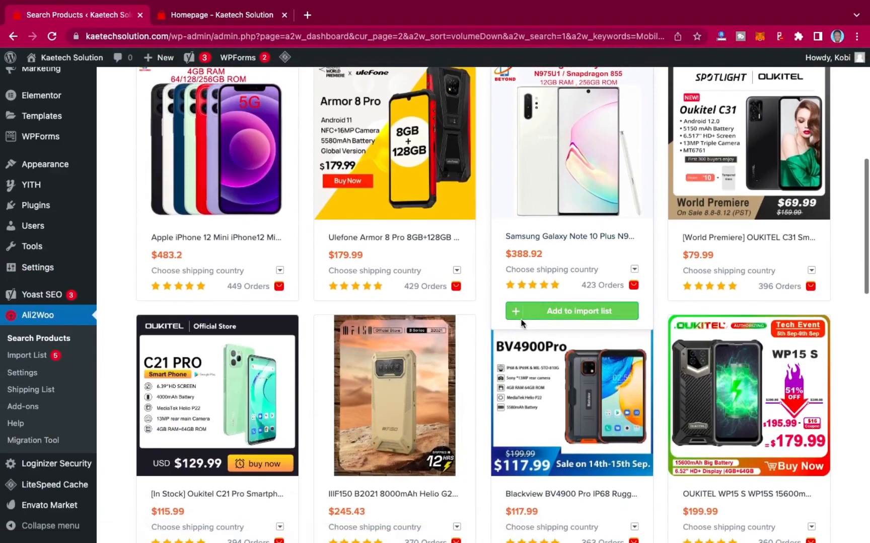
{"action": "scroll", "coordinate": [529, 349], "scroll_direction": "down", "scroll_amount": 1}
{"action": "scroll", "coordinate": [529, 349], "scroll_direction": "down", "scroll_amount": 15}
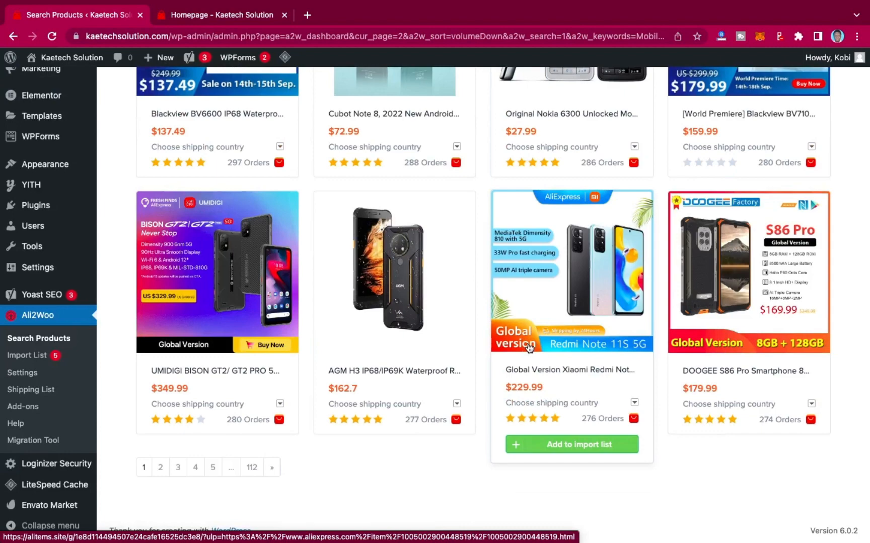
{"action": "scroll", "coordinate": [528, 346], "scroll_direction": "up", "scroll_amount": 15}
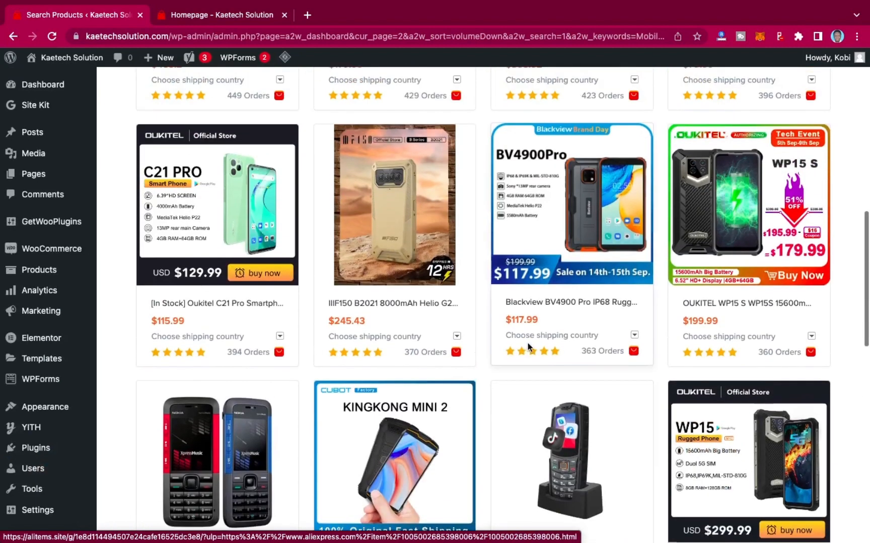
{"action": "scroll", "coordinate": [529, 347], "scroll_direction": "down", "scroll_amount": 3}
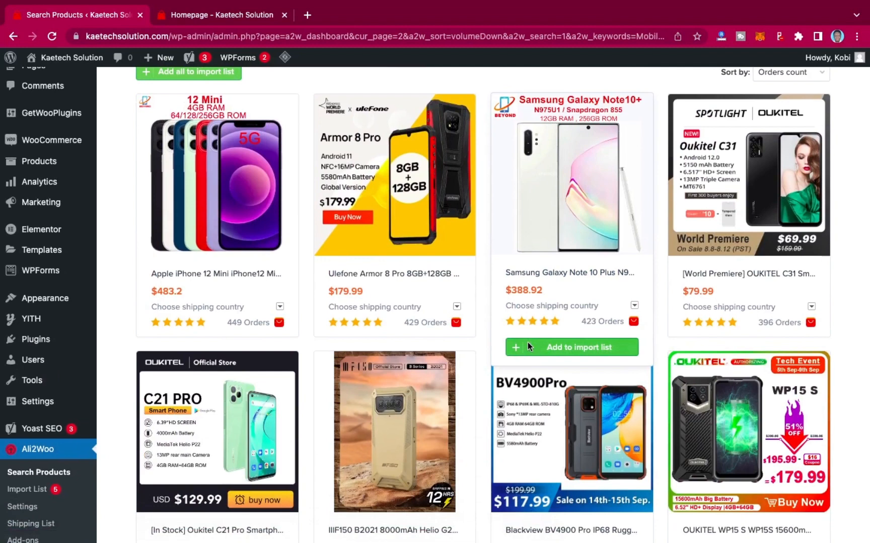
Add the Apple iPhone 12 Mini and Samsung Galaxy Note 10 Plus to the import list.
{"action": "mouse_move", "coordinate": [220, 333]}
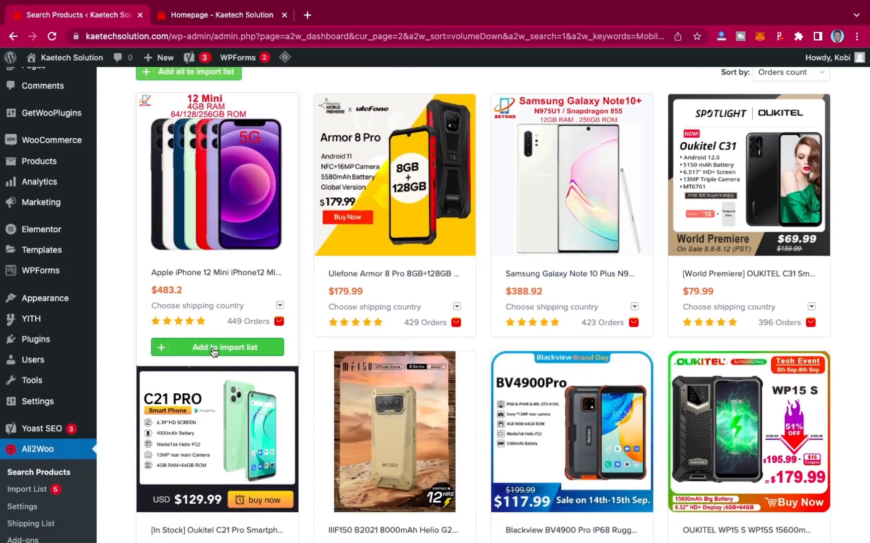
{"action": "left_click", "coordinate": [212, 350]}
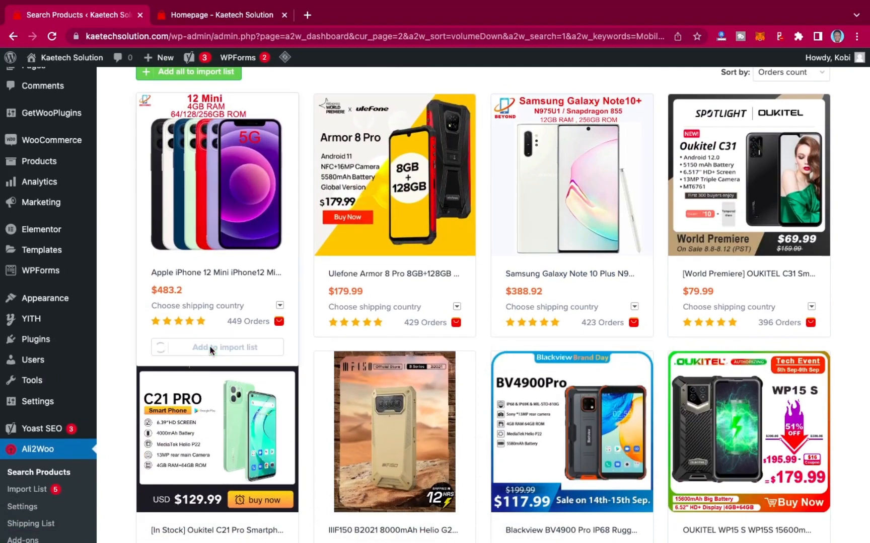
{"action": "mouse_move", "coordinate": [569, 352]}
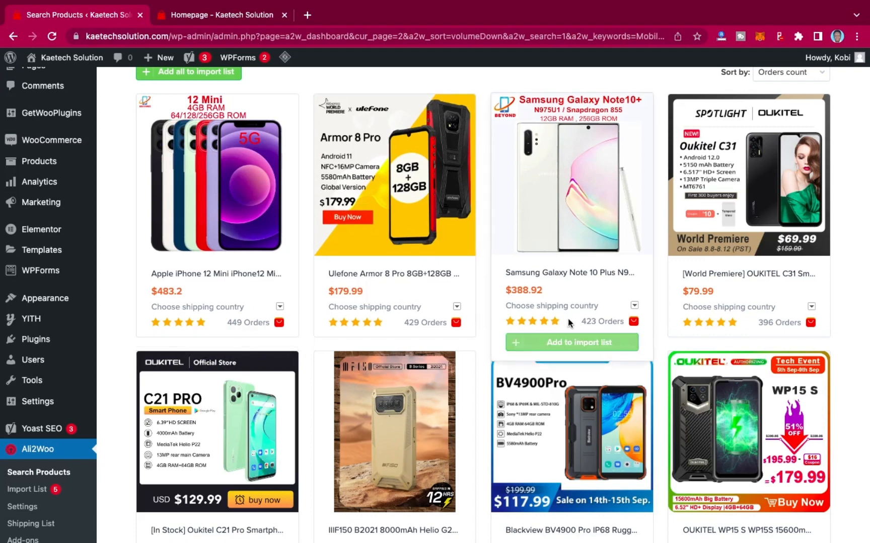
{"action": "left_click", "coordinate": [568, 350]}
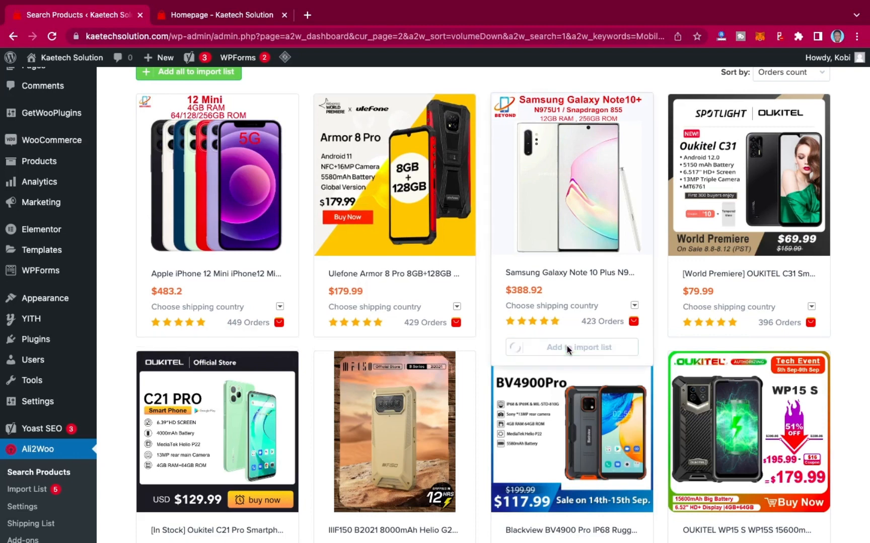
Add the Original Nokia 6300 and Global Version Xiaomi Redmi Note 11S phones to the import list.
{"action": "scroll", "coordinate": [567, 345], "scroll_direction": "down", "scroll_amount": 7}
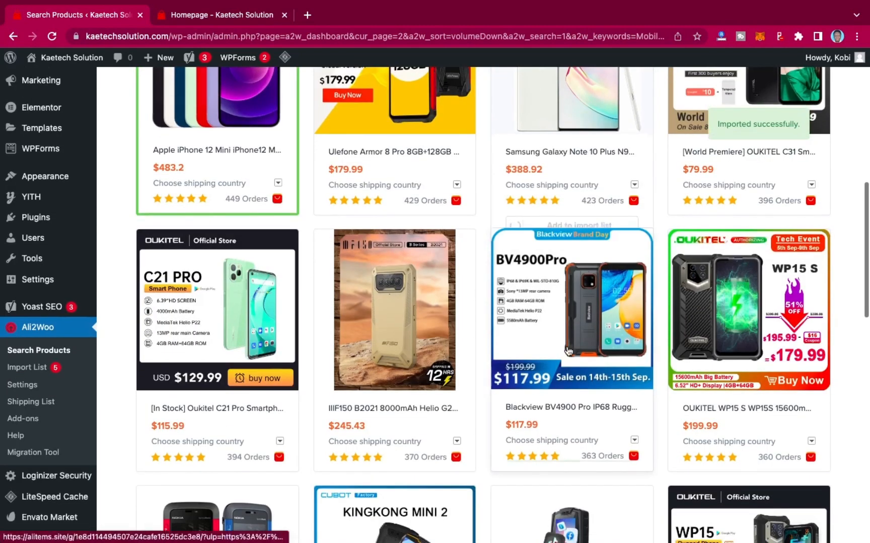
{"action": "scroll", "coordinate": [569, 350], "scroll_direction": "down", "scroll_amount": 5}
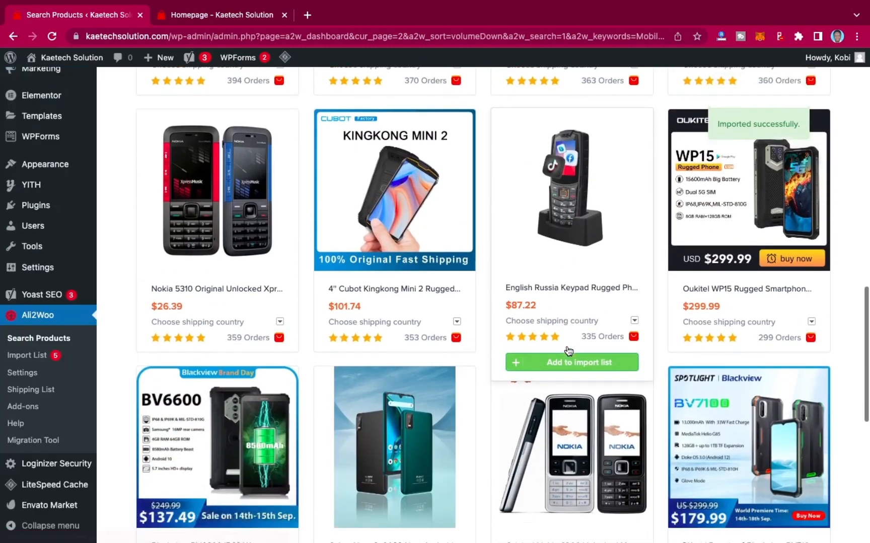
{"action": "scroll", "coordinate": [569, 351], "scroll_direction": "down", "scroll_amount": 1}
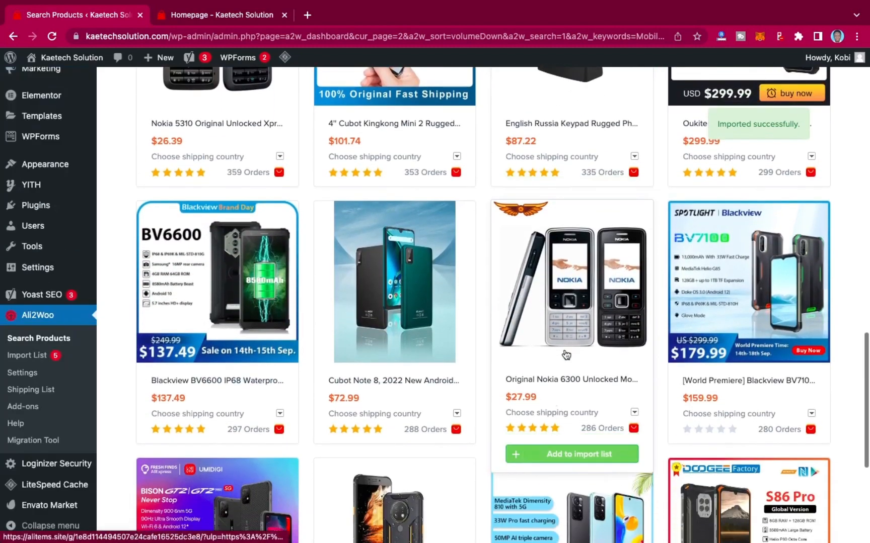
{"action": "left_click", "coordinate": [553, 454]}
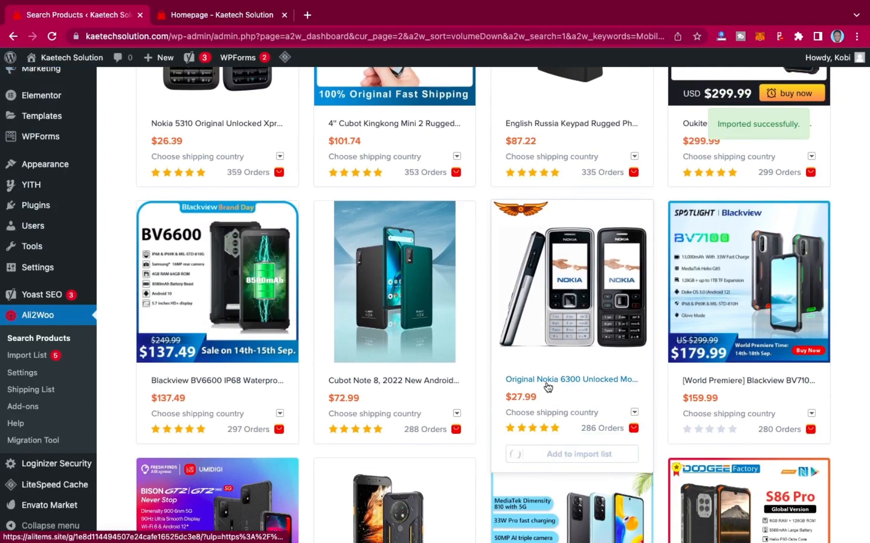
{"action": "scroll", "coordinate": [548, 387], "scroll_direction": "down", "scroll_amount": 5}
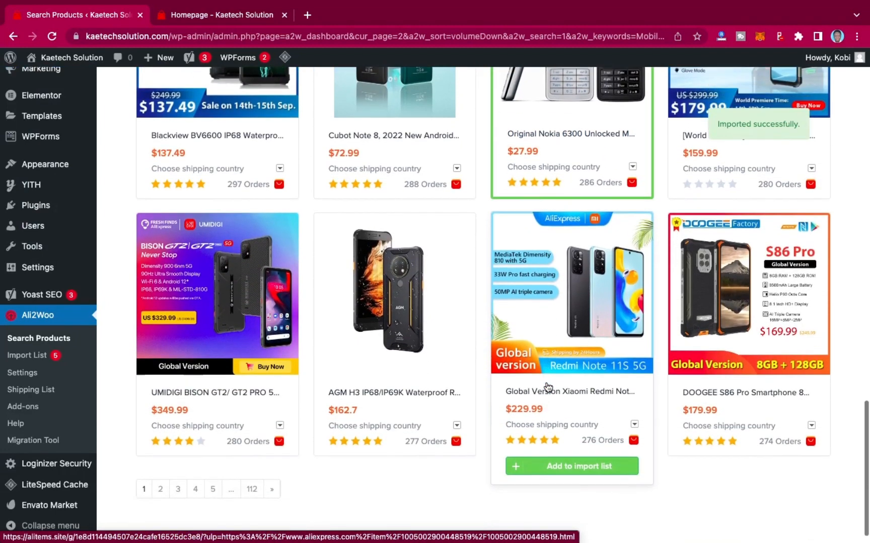
{"action": "left_click", "coordinate": [552, 466]}
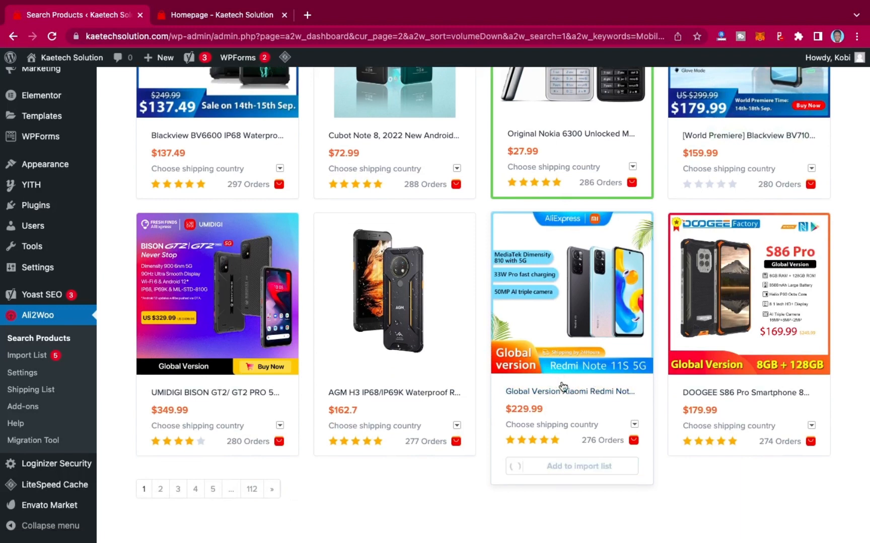
{"action": "scroll", "coordinate": [560, 304], "scroll_direction": "up", "scroll_amount": 15}
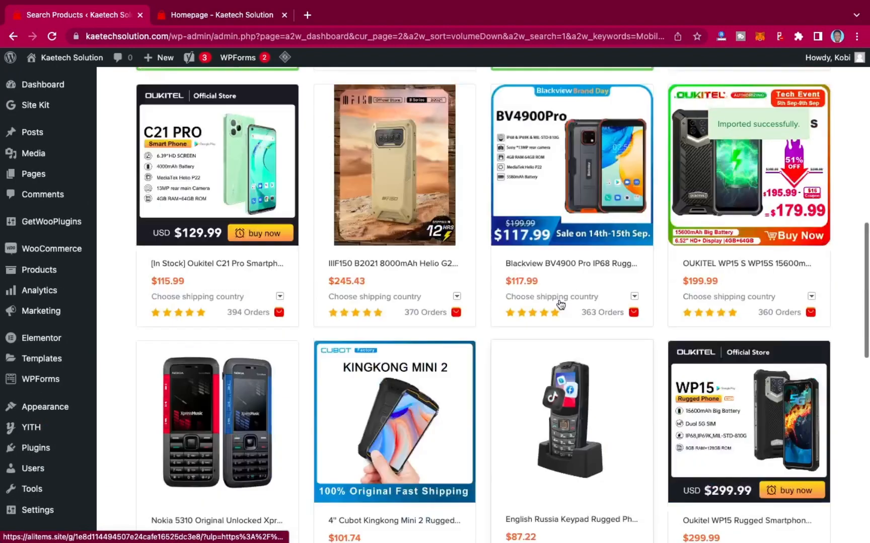
Add the Cubot Note 8 phone to the import list.
{"action": "scroll", "coordinate": [584, 387], "scroll_direction": "down", "scroll_amount": 5}
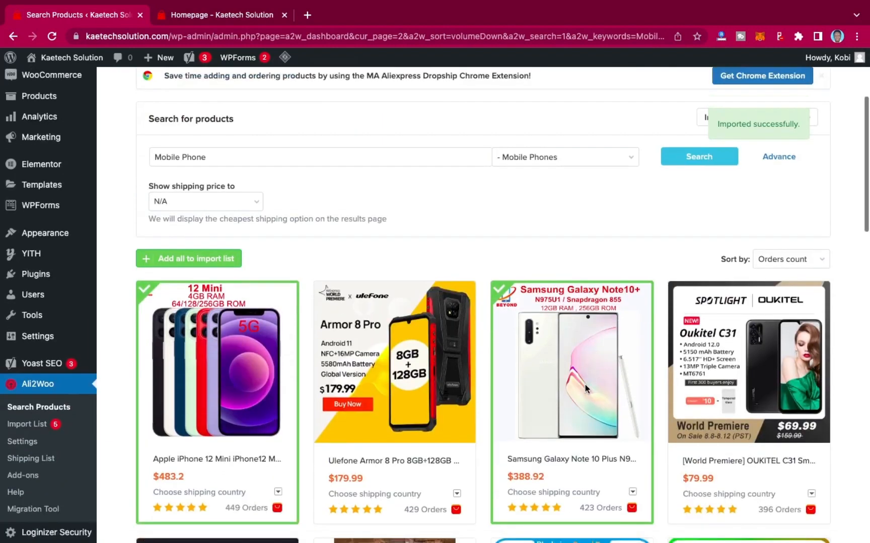
{"action": "scroll", "coordinate": [526, 345], "scroll_direction": "down", "scroll_amount": 3}
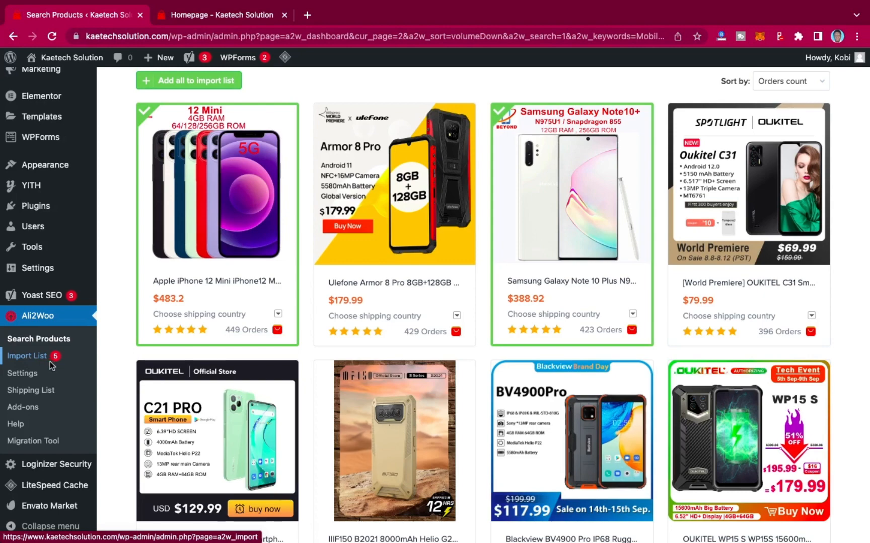
{"action": "scroll", "coordinate": [410, 284], "scroll_direction": "down", "scroll_amount": 3}
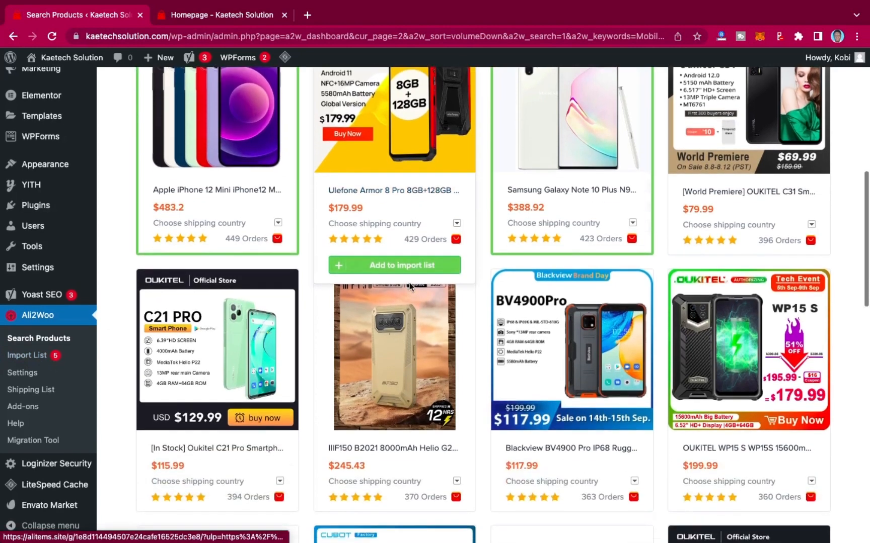
{"action": "scroll", "coordinate": [409, 286], "scroll_direction": "down", "scroll_amount": 4}
{"action": "scroll", "coordinate": [409, 287], "scroll_direction": "up", "scroll_amount": 2}
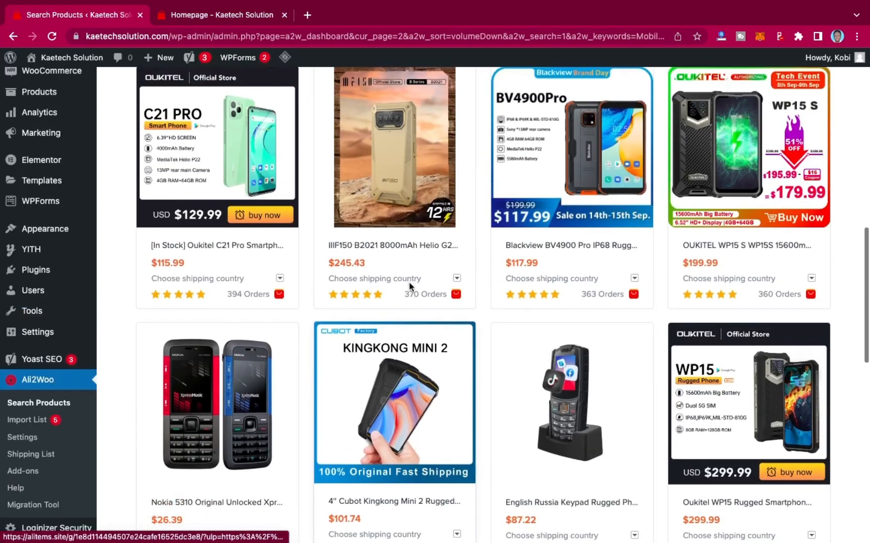
{"action": "scroll", "coordinate": [409, 287], "scroll_direction": "down", "scroll_amount": 7}
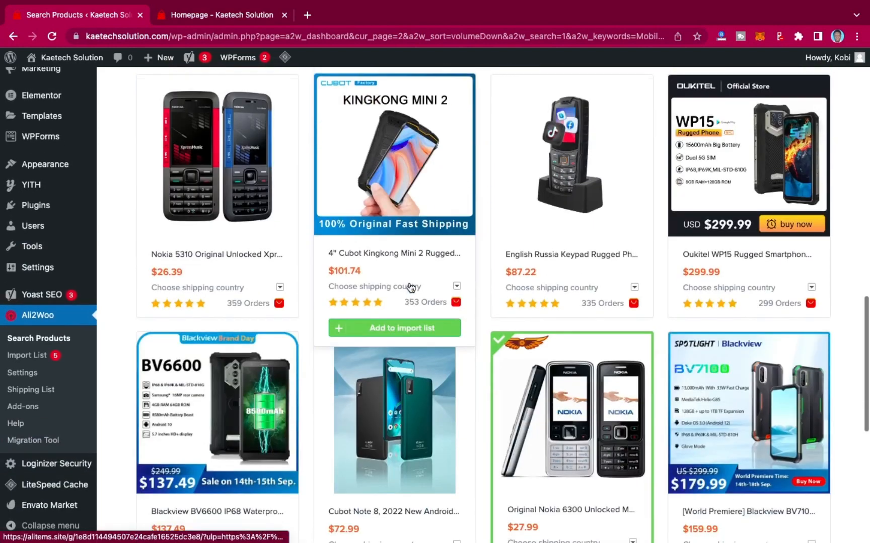
{"action": "scroll", "coordinate": [409, 285], "scroll_direction": "down", "scroll_amount": 2}
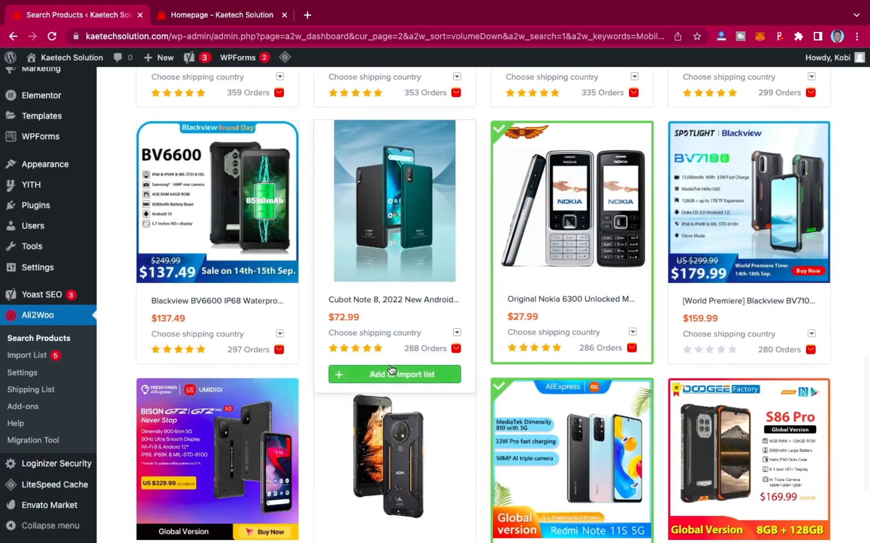
{"action": "left_click", "coordinate": [390, 372]}
Open the Ali2Woo import list and review the queued phone products.
{"action": "scroll", "coordinate": [390, 370], "scroll_direction": "down", "scroll_amount": 4}
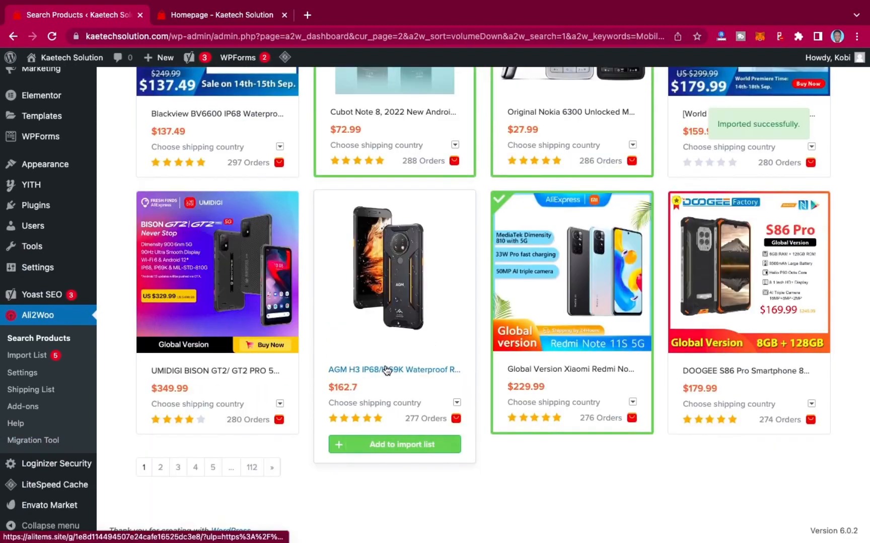
{"action": "left_click", "coordinate": [28, 357]}
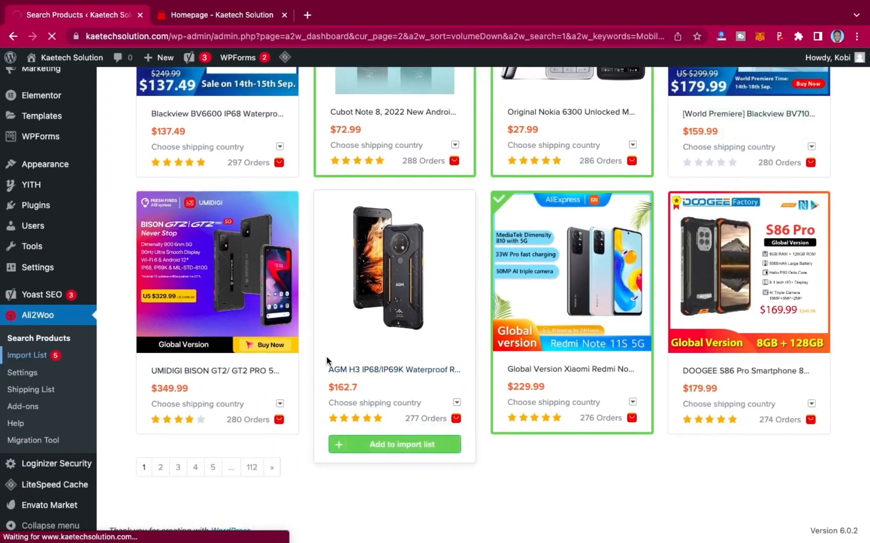
{"action": "scroll", "coordinate": [676, 364], "scroll_direction": "down", "scroll_amount": 5}
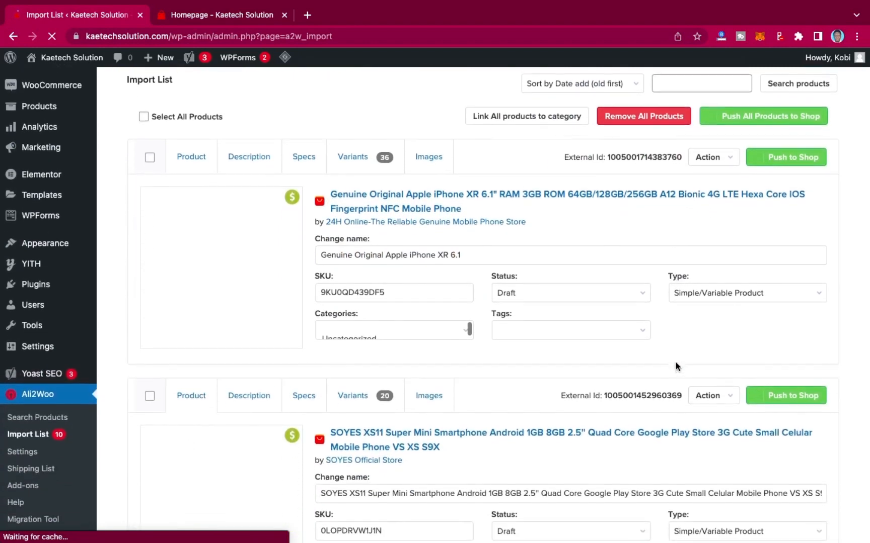
{"action": "scroll", "coordinate": [676, 366], "scroll_direction": "down", "scroll_amount": 13}
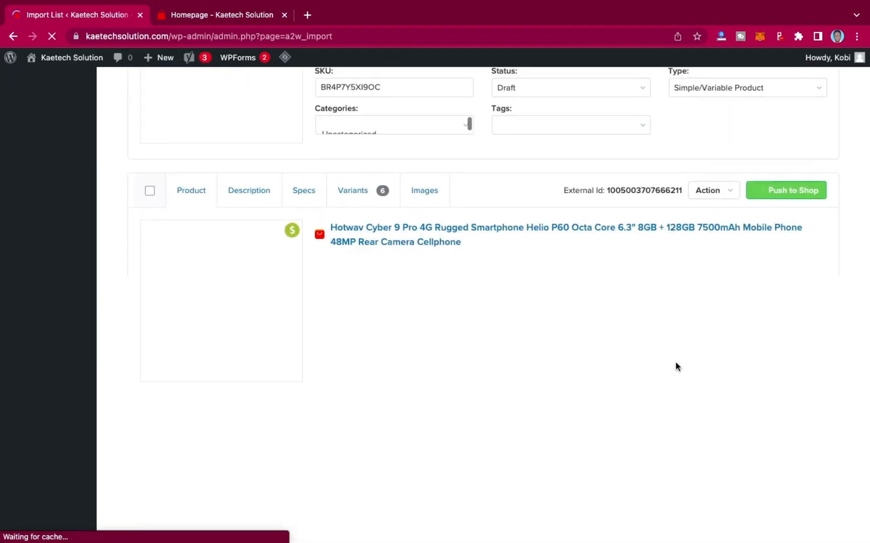
{"action": "scroll", "coordinate": [675, 367], "scroll_direction": "up", "scroll_amount": 10}
{"action": "scroll", "coordinate": [676, 367], "scroll_direction": "down", "scroll_amount": 6}
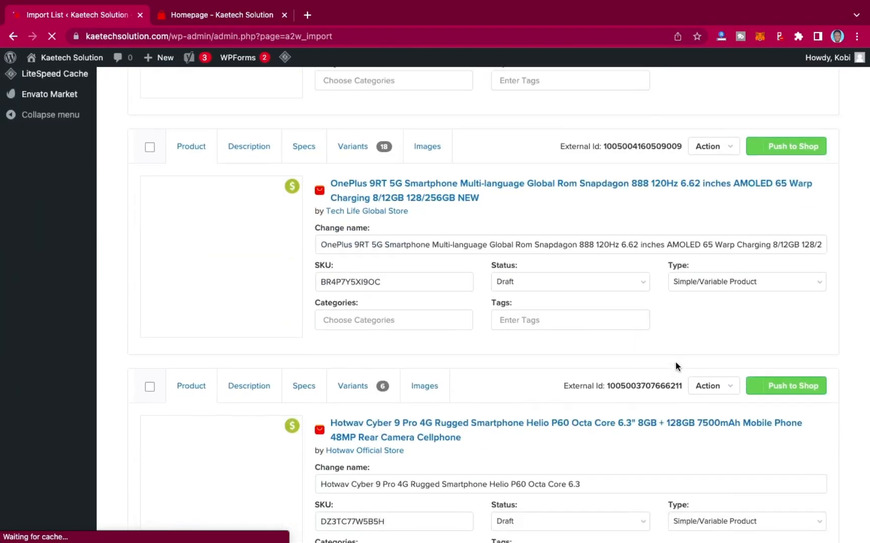
{"action": "scroll", "coordinate": [675, 367], "scroll_direction": "down", "scroll_amount": 8}
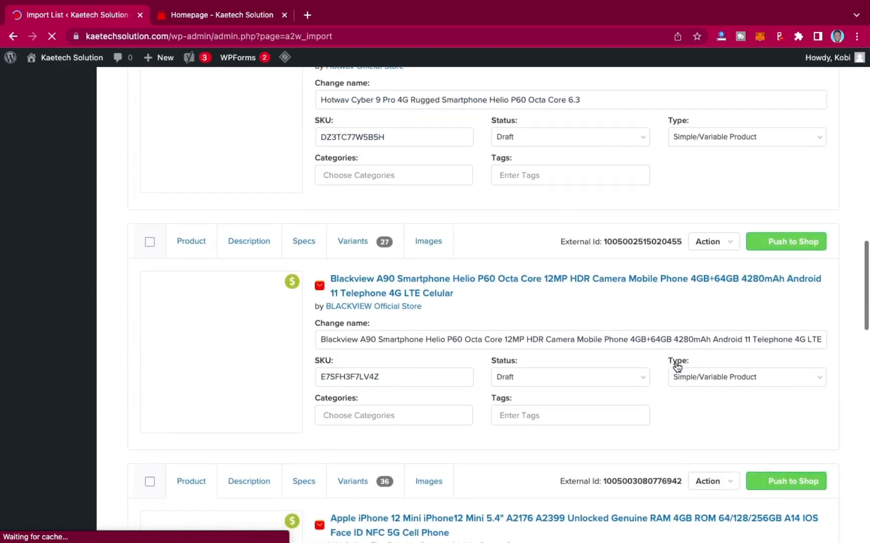
{"action": "scroll", "coordinate": [677, 366], "scroll_direction": "down", "scroll_amount": 20}
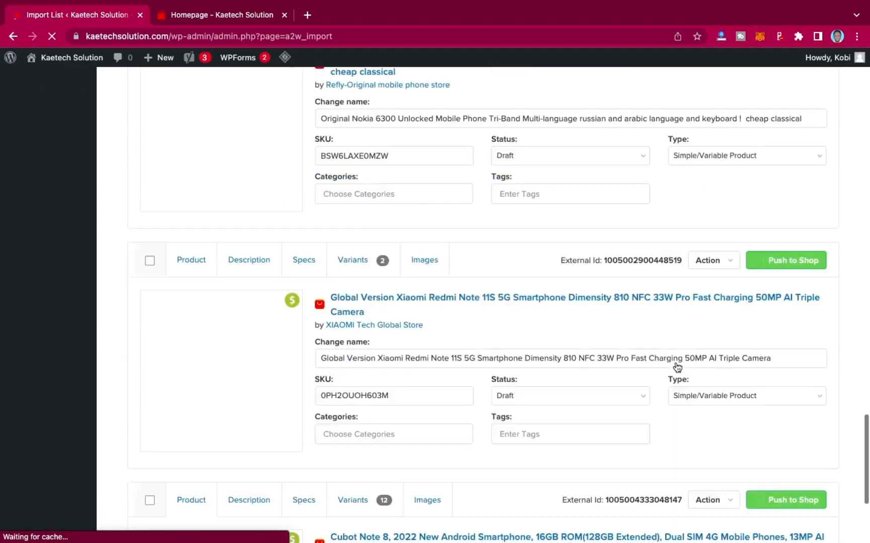
{"action": "scroll", "coordinate": [676, 367], "scroll_direction": "down", "scroll_amount": 5}
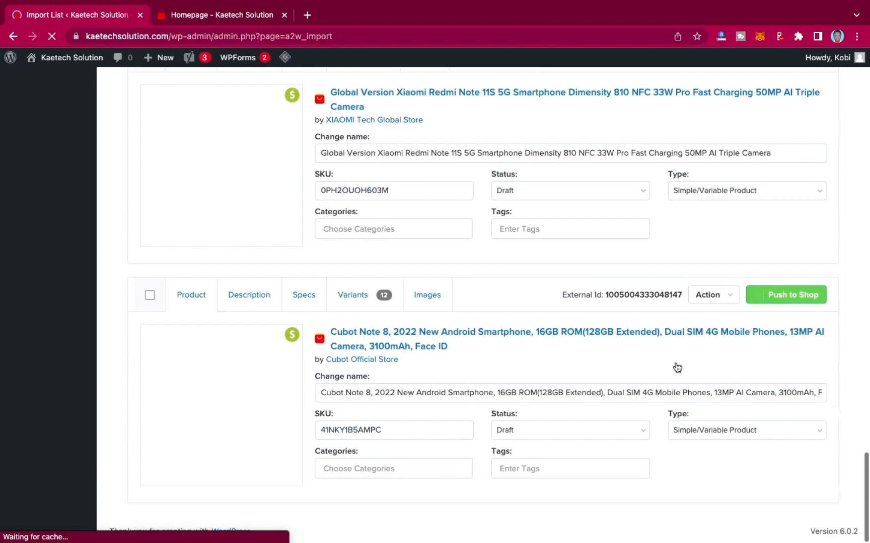
{"action": "scroll", "coordinate": [677, 367], "scroll_direction": "up", "scroll_amount": 20}
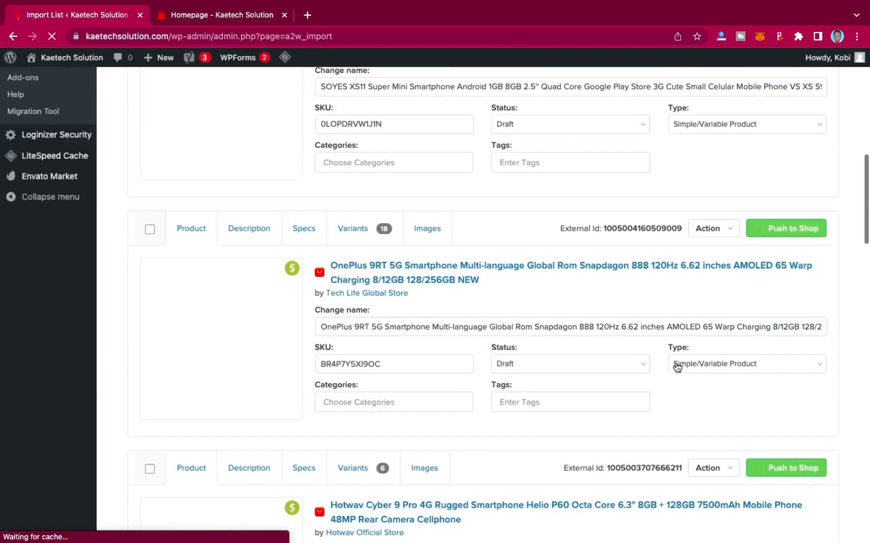
{"action": "scroll", "coordinate": [677, 367], "scroll_direction": "up", "scroll_amount": 6}
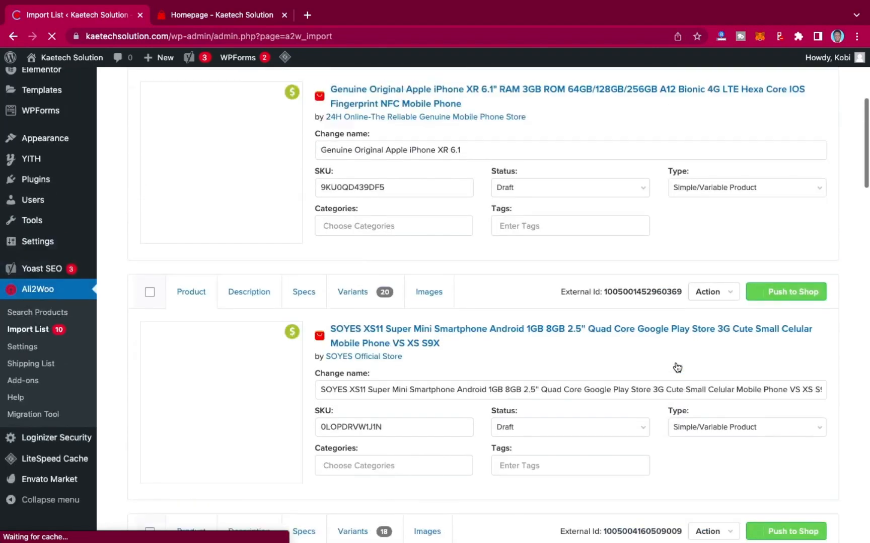
{"action": "scroll", "coordinate": [677, 368], "scroll_direction": "up", "scroll_amount": 5}
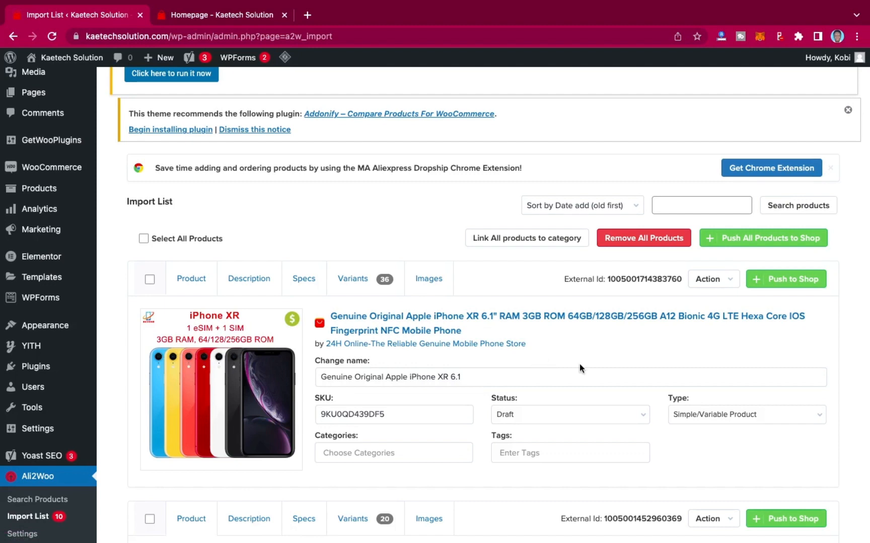
{"action": "scroll", "coordinate": [579, 364], "scroll_direction": "down", "scroll_amount": 2}
{"action": "scroll", "coordinate": [579, 364], "scroll_direction": "down", "scroll_amount": 10}
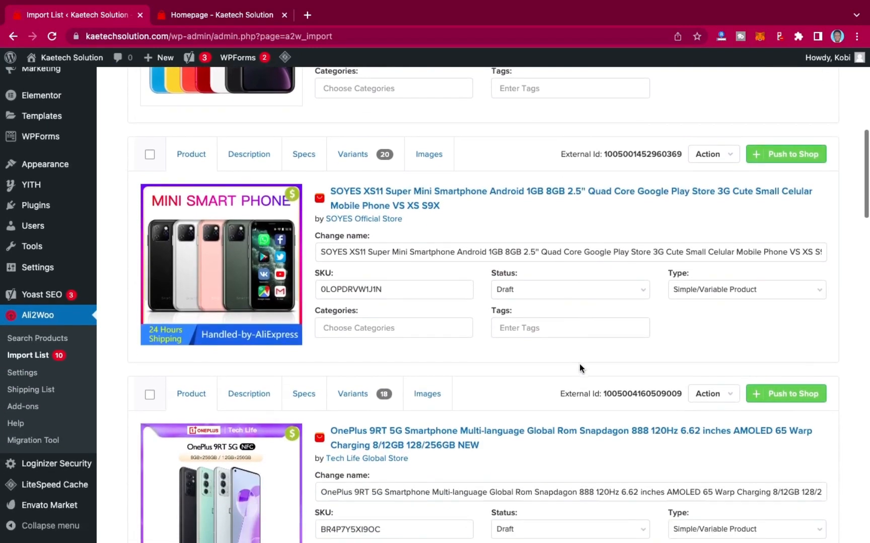
{"action": "scroll", "coordinate": [580, 364], "scroll_direction": "down", "scroll_amount": 18}
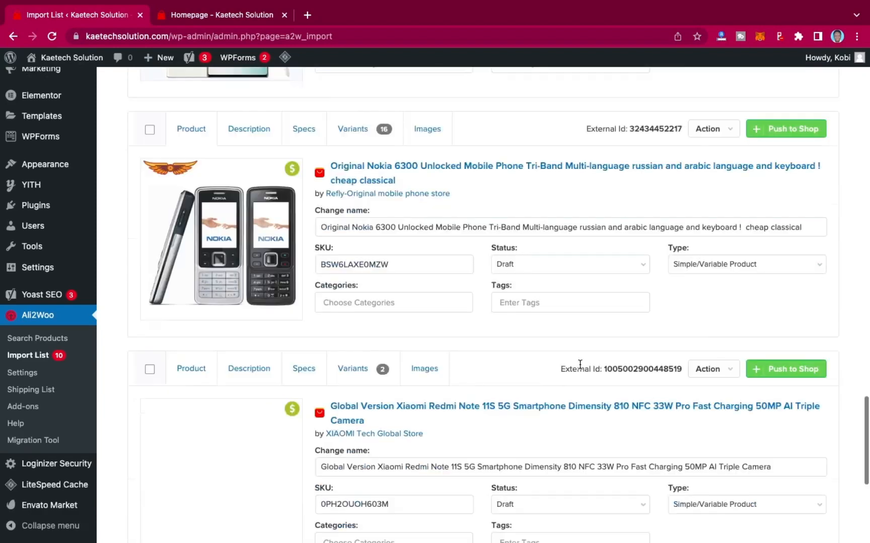
{"action": "scroll", "coordinate": [580, 365], "scroll_direction": "down", "scroll_amount": 4}
{"action": "scroll", "coordinate": [580, 364], "scroll_direction": "up", "scroll_amount": 20}
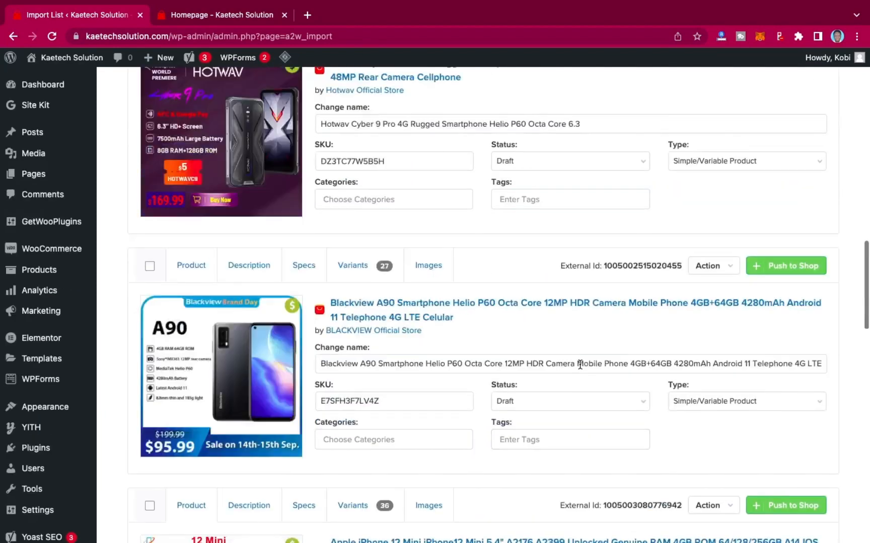
{"action": "scroll", "coordinate": [580, 365], "scroll_direction": "up", "scroll_amount": 10}
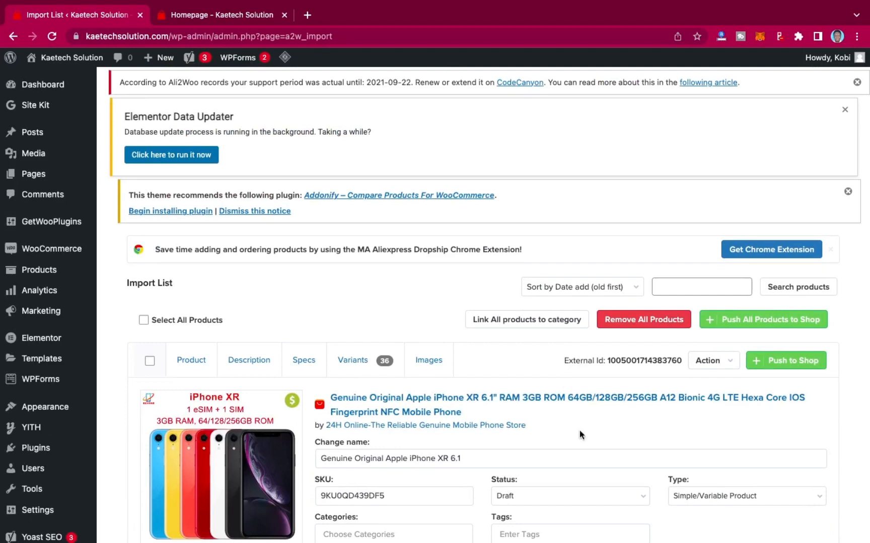
{"action": "scroll", "coordinate": [579, 430], "scroll_direction": "down", "scroll_amount": 2}
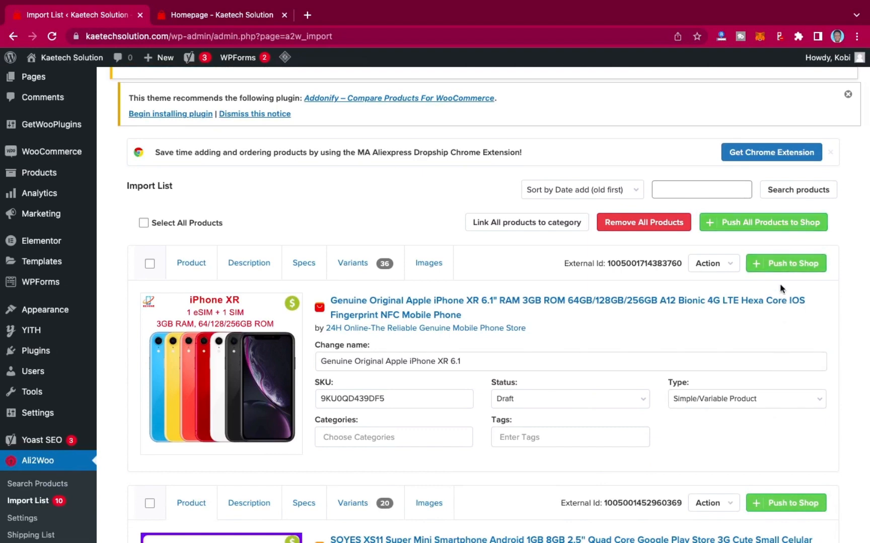
Push all products in the import list to the WooCommerce shop.
{"action": "left_click", "coordinate": [773, 223]}
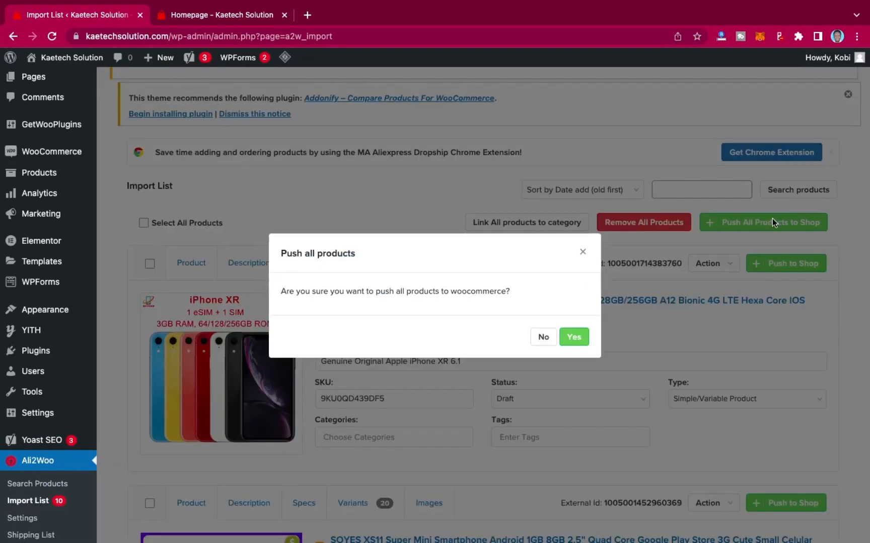
{"action": "left_click", "coordinate": [569, 338]}
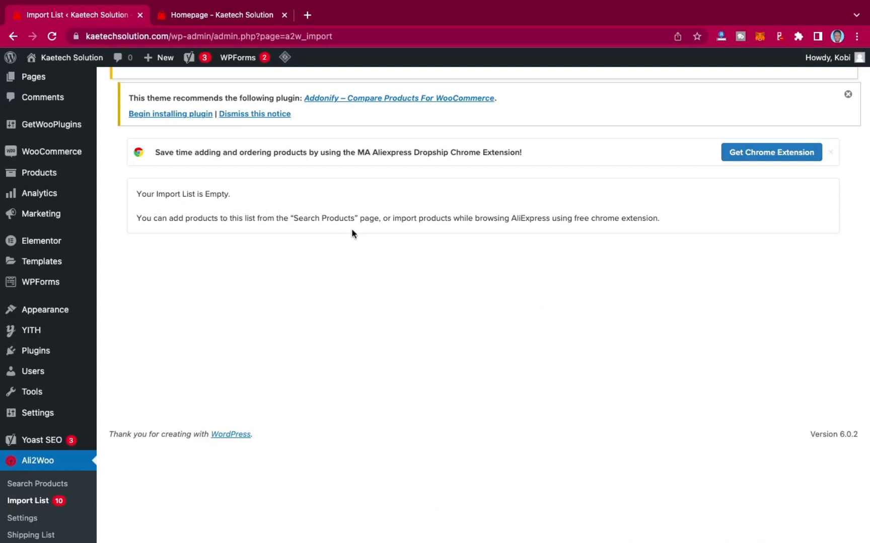
Open the WooCommerce All Products list and review the newly imported phones.
{"action": "scroll", "coordinate": [292, 208], "scroll_direction": "up", "scroll_amount": 4}
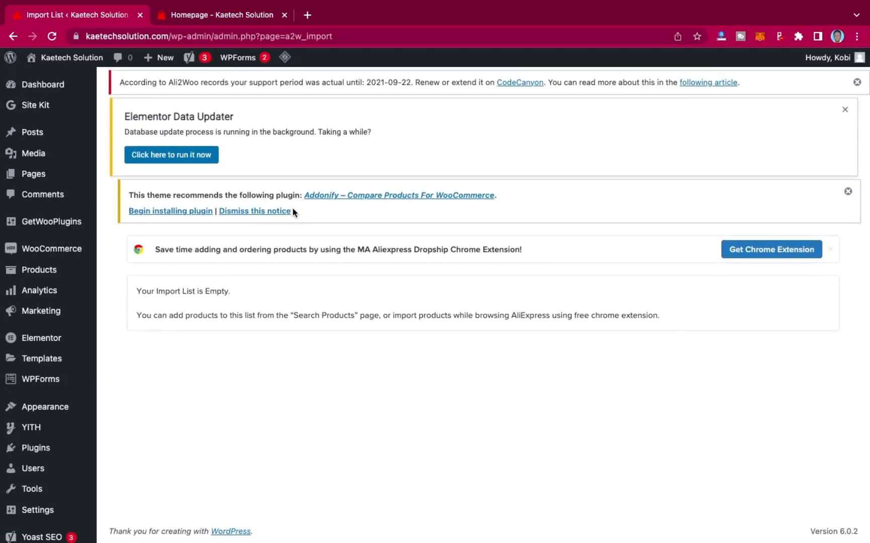
{"action": "mouse_move", "coordinate": [28, 273]}
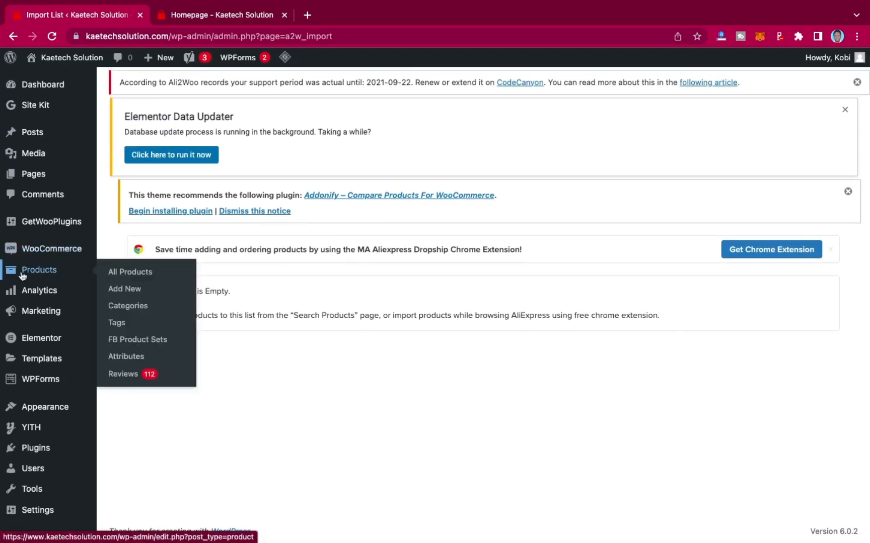
{"action": "left_click", "coordinate": [135, 272]}
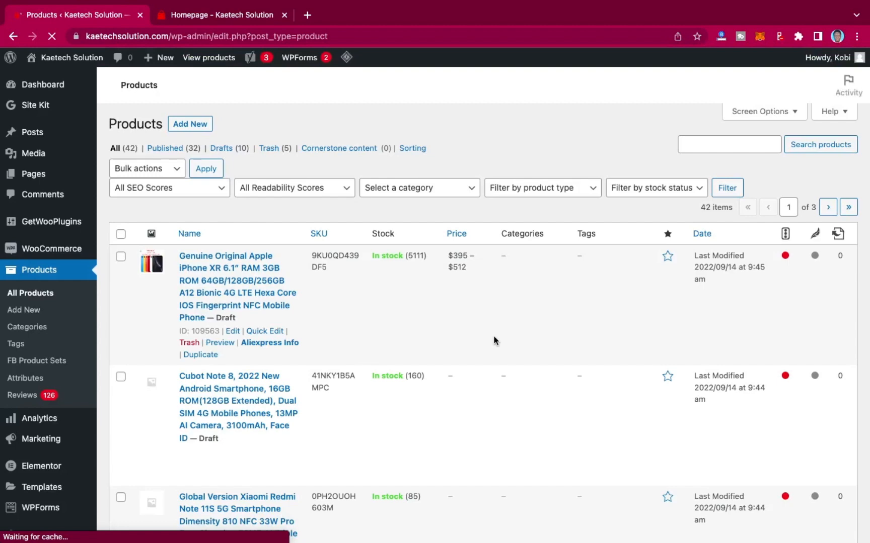
{"action": "scroll", "coordinate": [493, 337], "scroll_direction": "down", "scroll_amount": 5}
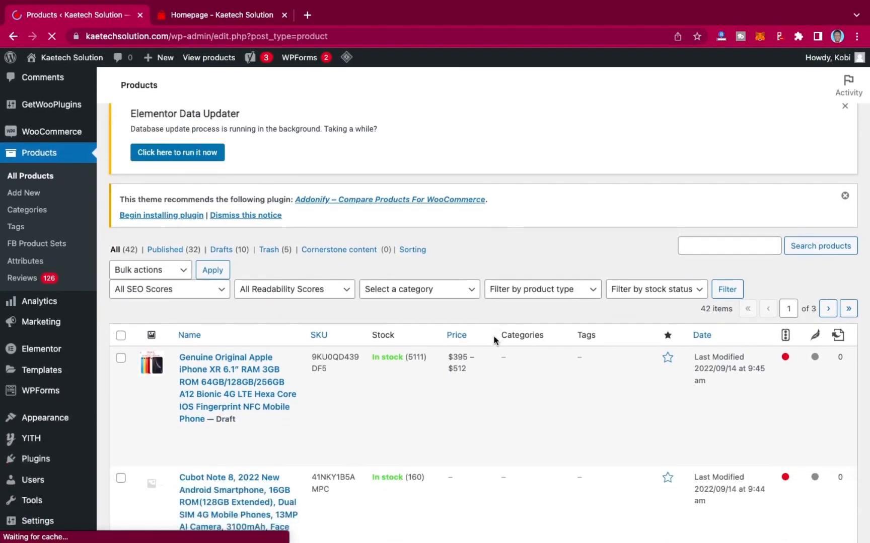
{"action": "scroll", "coordinate": [493, 336], "scroll_direction": "down", "scroll_amount": 2}
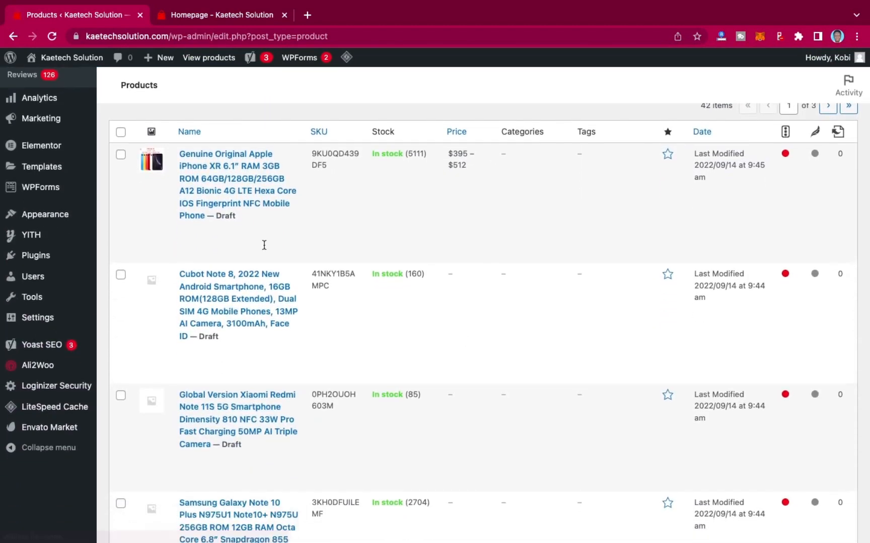
{"action": "scroll", "coordinate": [263, 236], "scroll_direction": "up", "scroll_amount": 3}
{"action": "scroll", "coordinate": [272, 433], "scroll_direction": "down", "scroll_amount": 4}
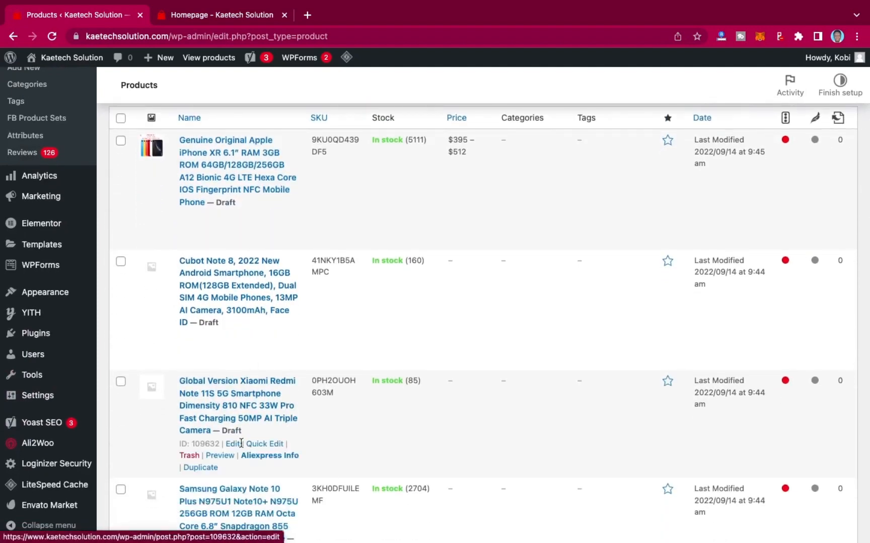
{"action": "scroll", "coordinate": [242, 451], "scroll_direction": "down", "scroll_amount": 2}
{"action": "scroll", "coordinate": [240, 453], "scroll_direction": "down", "scroll_amount": 12}
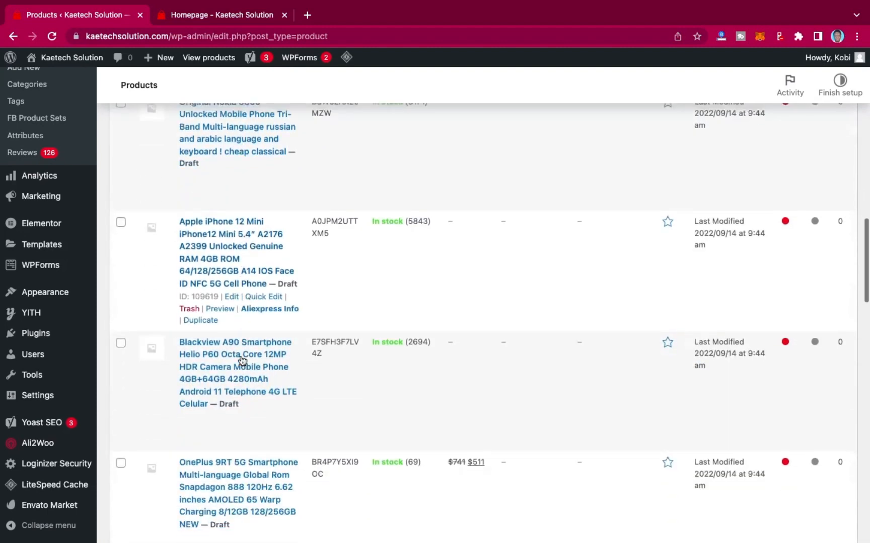
{"action": "scroll", "coordinate": [241, 356], "scroll_direction": "down", "scroll_amount": 8}
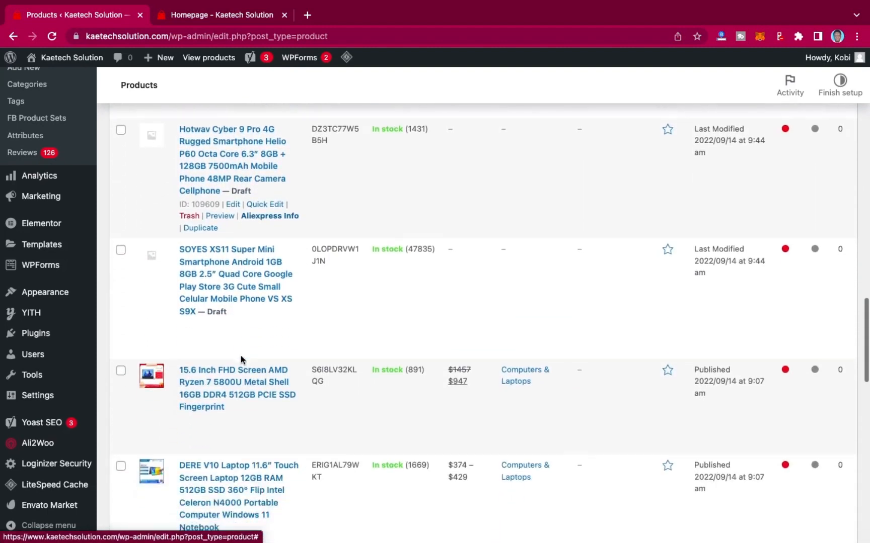
{"action": "scroll", "coordinate": [241, 355], "scroll_direction": "up", "scroll_amount": 15}
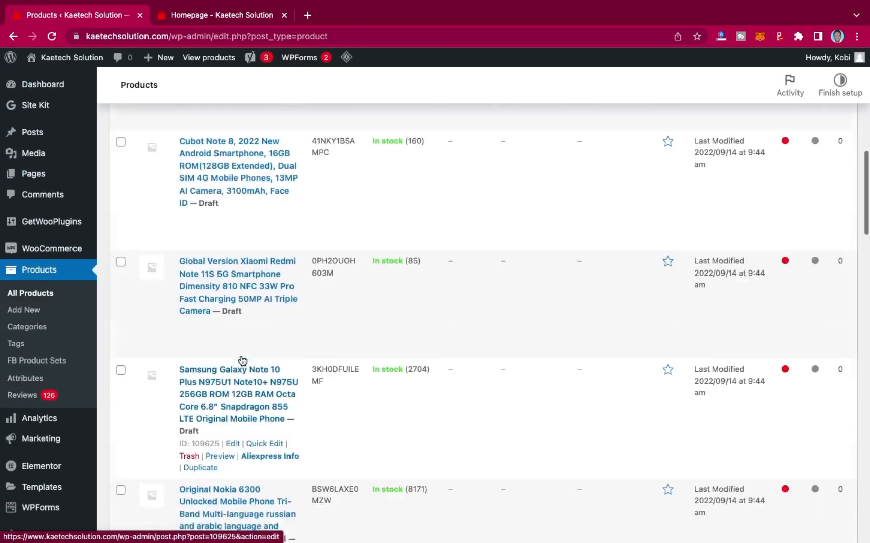
{"action": "scroll", "coordinate": [242, 361], "scroll_direction": "up", "scroll_amount": 5}
{"action": "scroll", "coordinate": [344, 388], "scroll_direction": "down", "scroll_amount": 3}
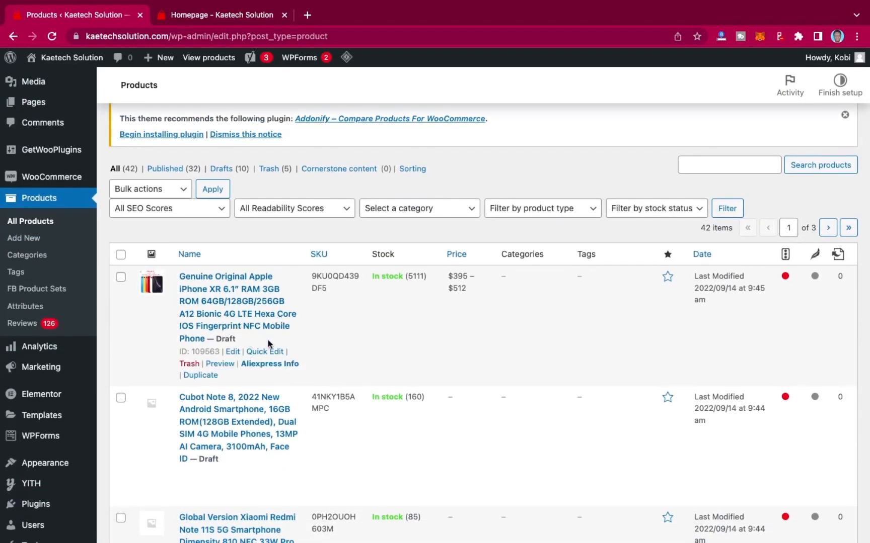
{"action": "scroll", "coordinate": [471, 336], "scroll_direction": "down", "scroll_amount": 2}
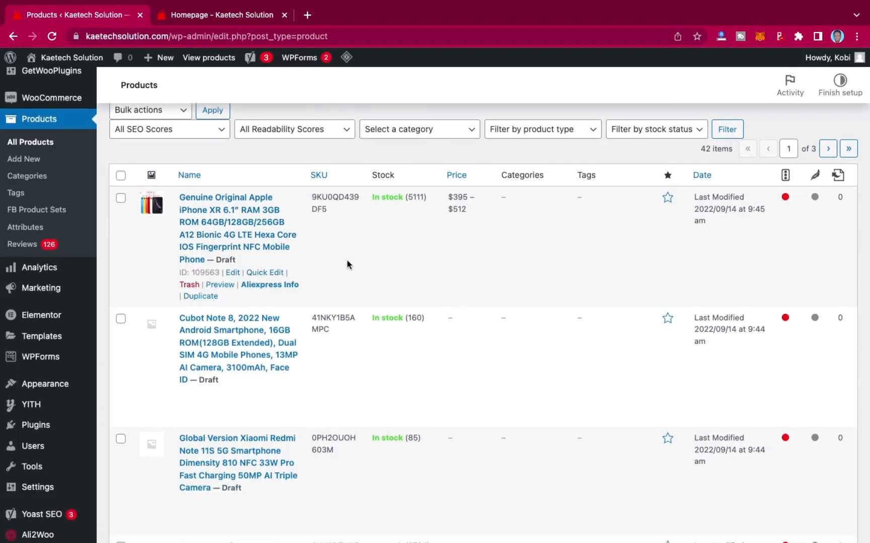
Quick-edit the iPhone XR product to set its status to Published and its category to Mobile & Accessories.
{"action": "left_click", "coordinate": [256, 275]}
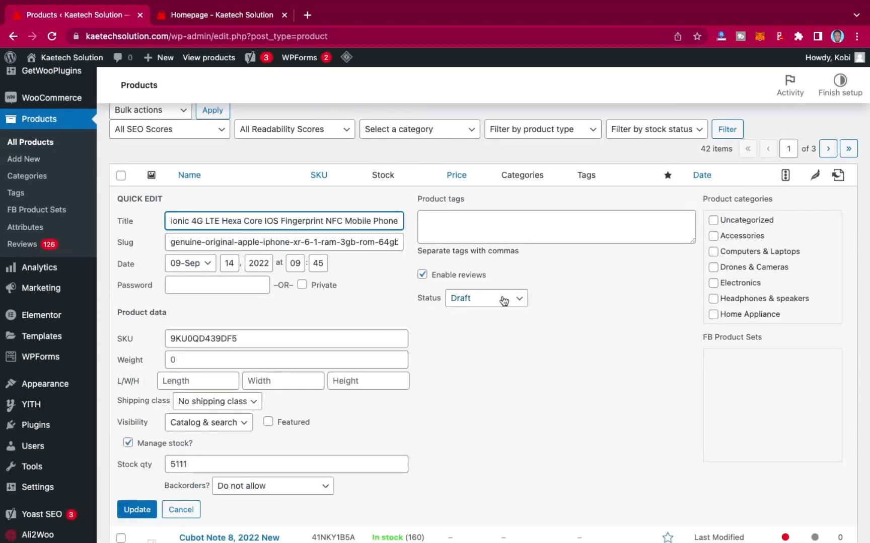
{"action": "left_click", "coordinate": [485, 297]}
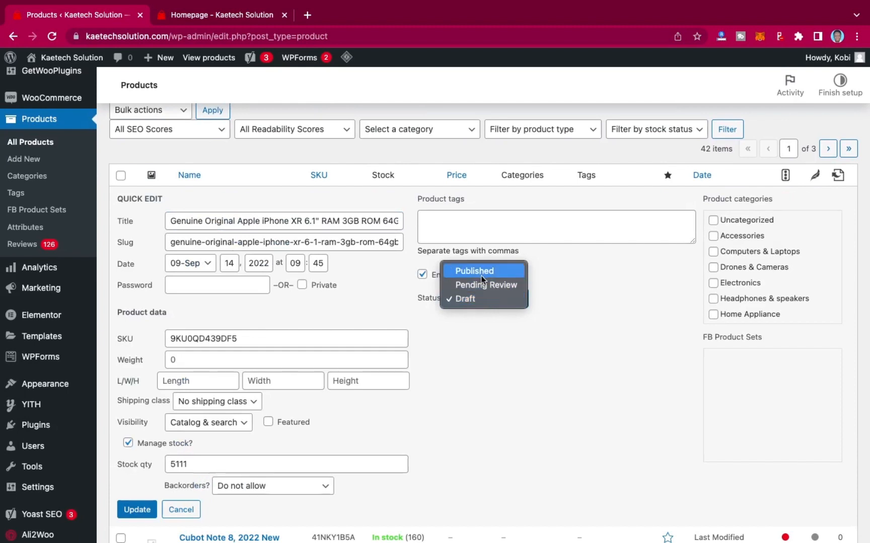
{"action": "left_click", "coordinate": [480, 273]}
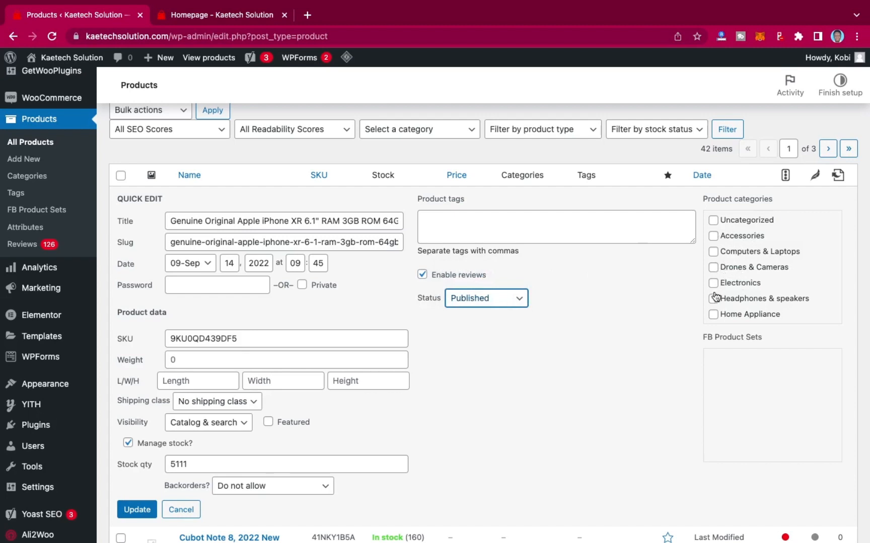
{"action": "scroll", "coordinate": [735, 307], "scroll_direction": "down", "scroll_amount": 3}
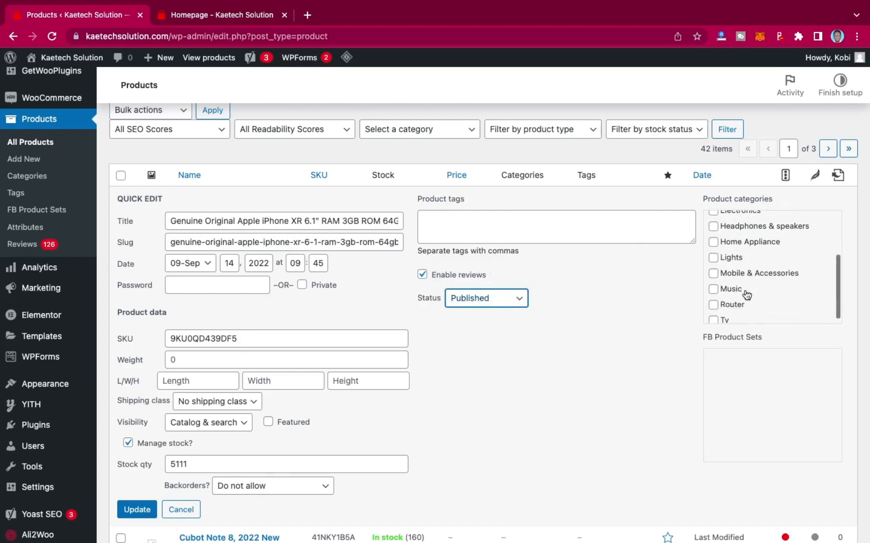
{"action": "left_click", "coordinate": [713, 274]}
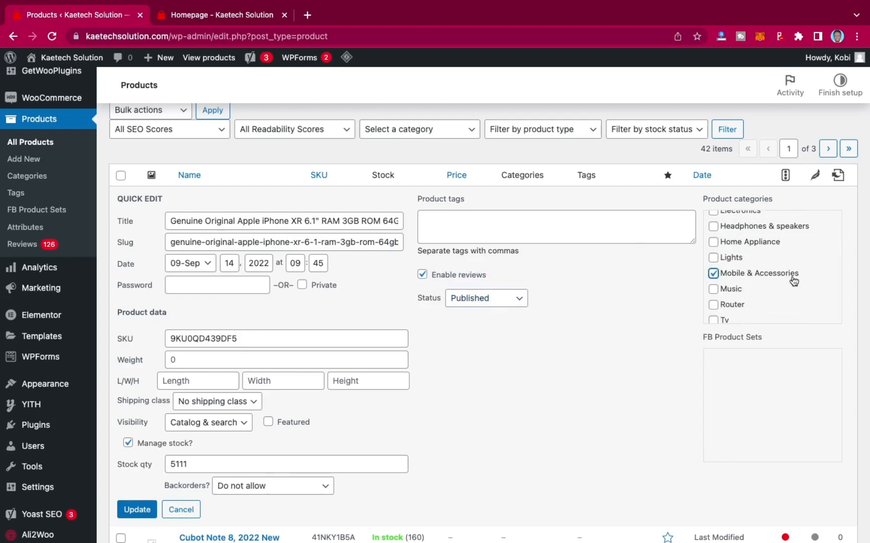
{"action": "scroll", "coordinate": [417, 390], "scroll_direction": "down", "scroll_amount": 2}
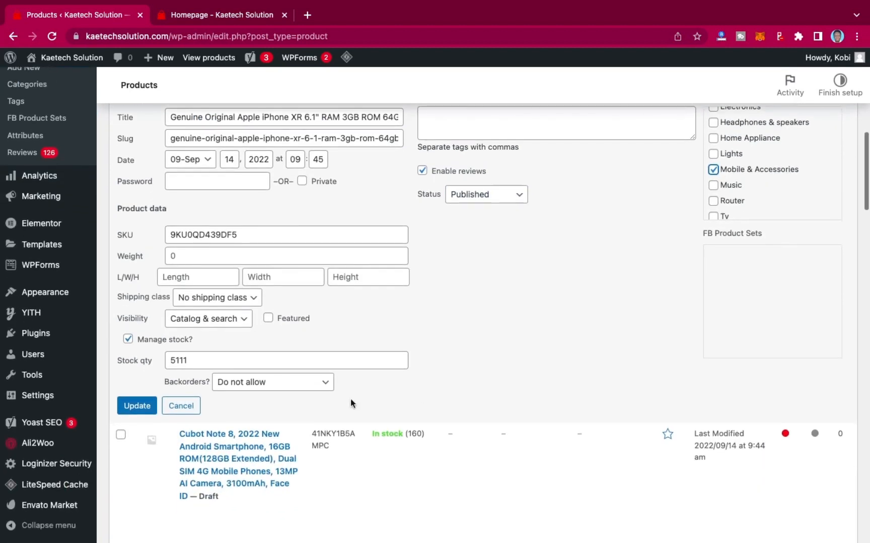
{"action": "left_click", "coordinate": [139, 408]}
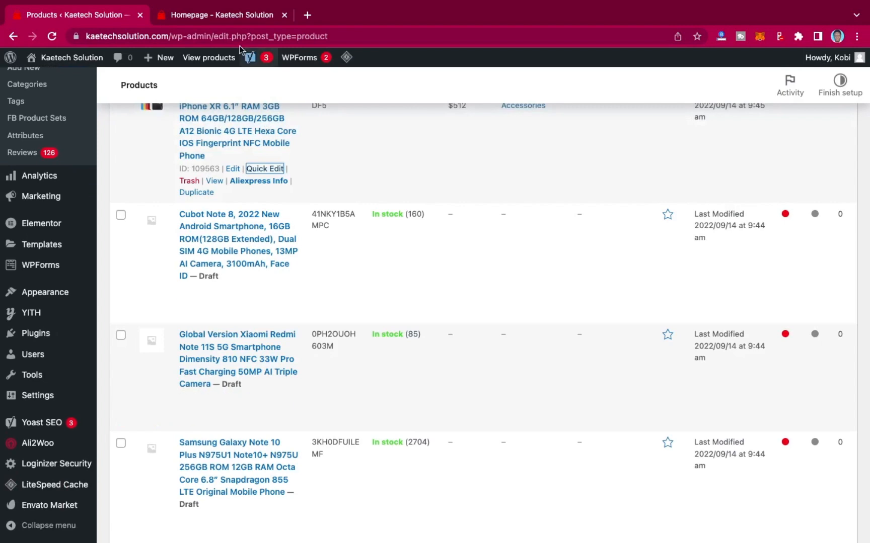
Reload the storefront homepage in the other tab and show the Mobile & Accessories new arrivals.
{"action": "left_click", "coordinate": [225, 19]}
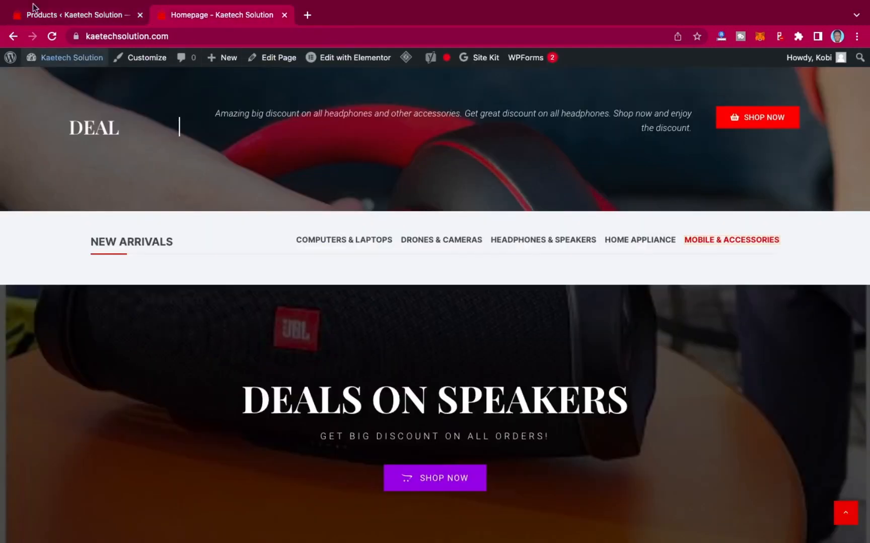
{"action": "left_click", "coordinate": [52, 37]}
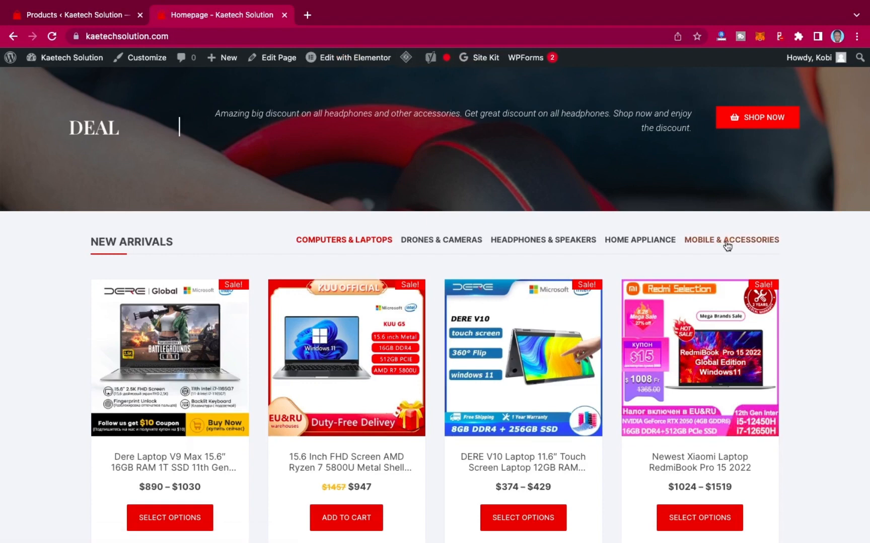
{"action": "left_click", "coordinate": [727, 244]}
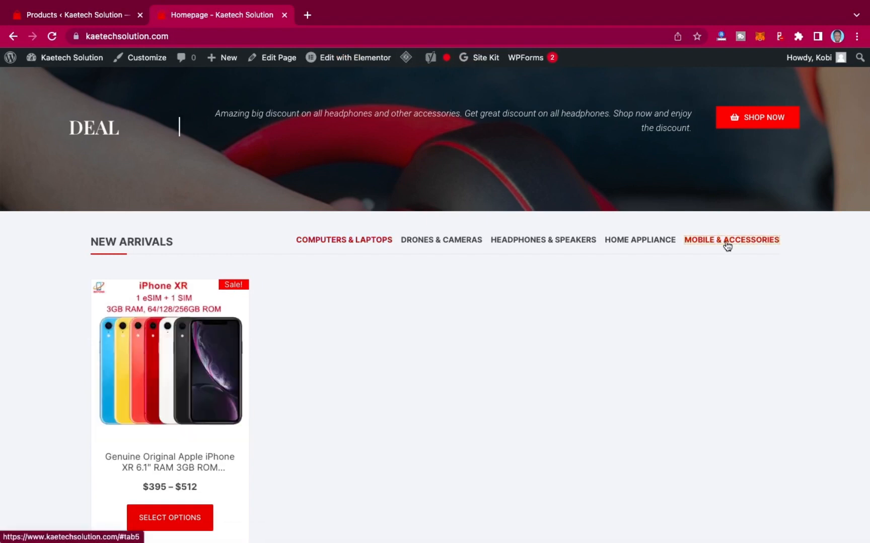
{"action": "scroll", "coordinate": [378, 326], "scroll_direction": "down", "scroll_amount": 2}
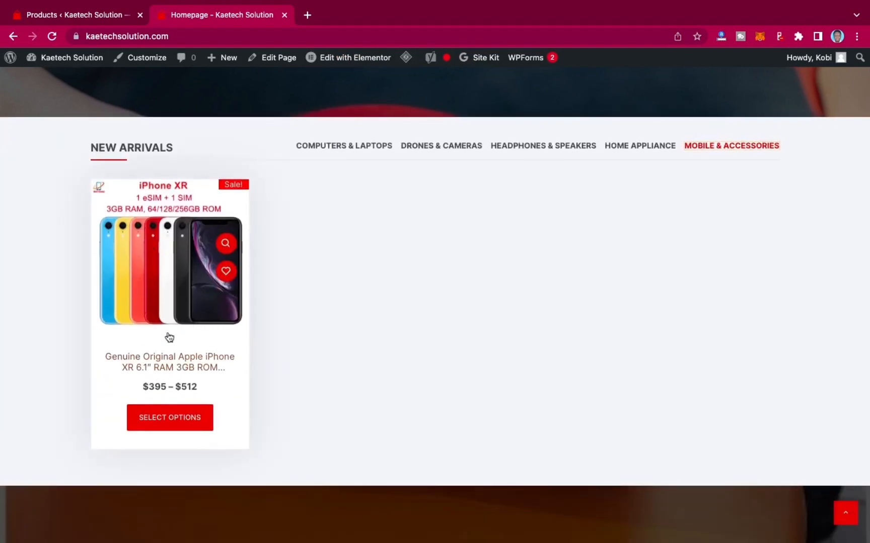
Open the iPhone XR product page on the storefront and browse its details and description.
{"action": "left_click", "coordinate": [191, 365]}
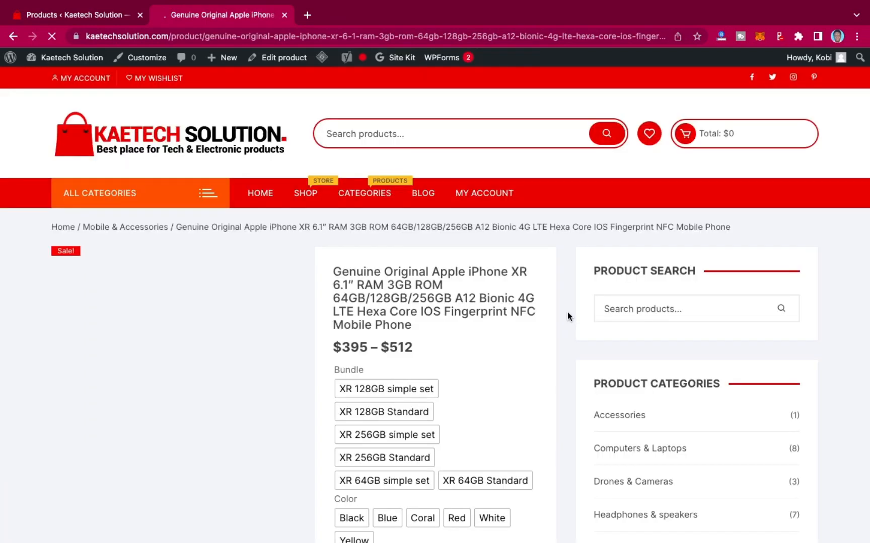
{"action": "scroll", "coordinate": [528, 345], "scroll_direction": "down", "scroll_amount": 15}
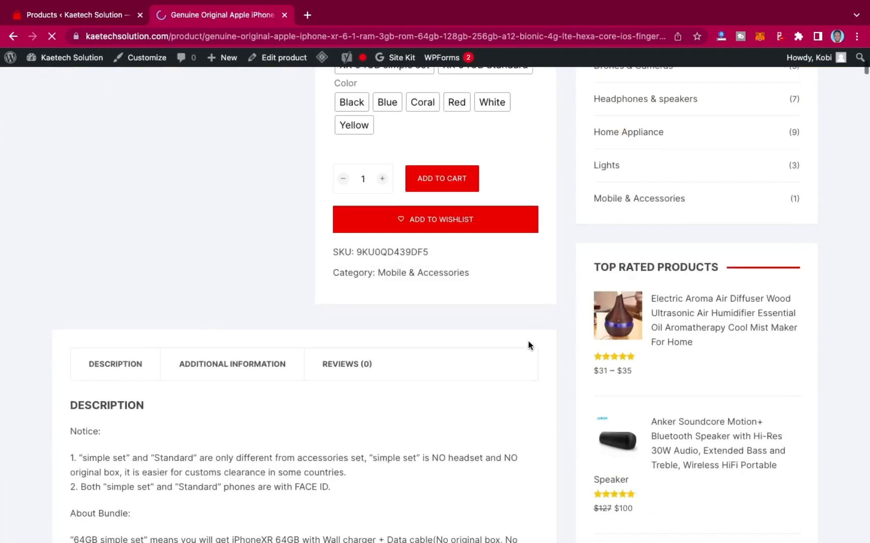
{"action": "scroll", "coordinate": [528, 346], "scroll_direction": "down", "scroll_amount": 15}
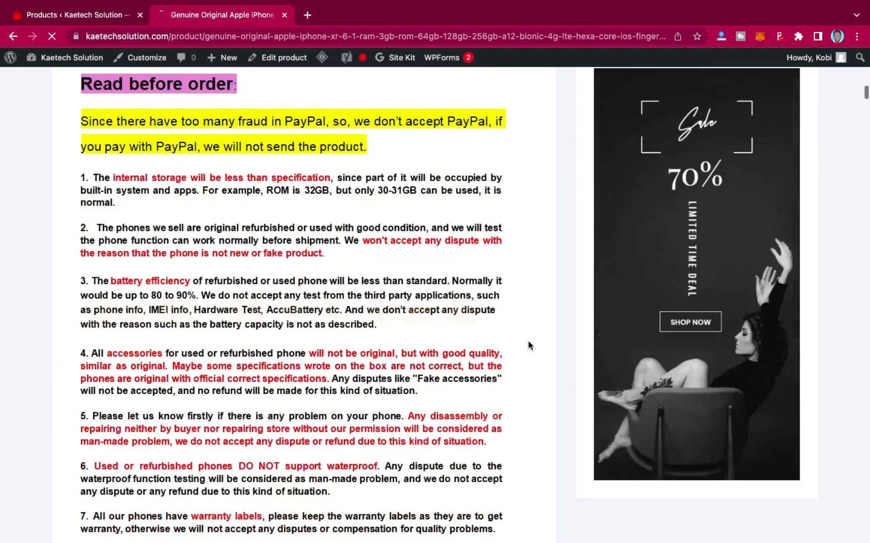
{"action": "scroll", "coordinate": [528, 345], "scroll_direction": "down", "scroll_amount": 15}
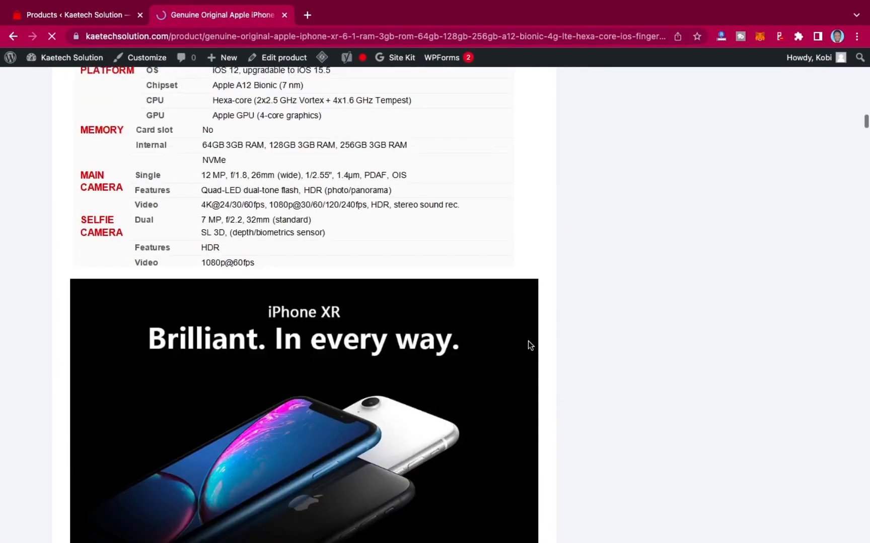
{"action": "scroll", "coordinate": [528, 346], "scroll_direction": "down", "scroll_amount": 15}
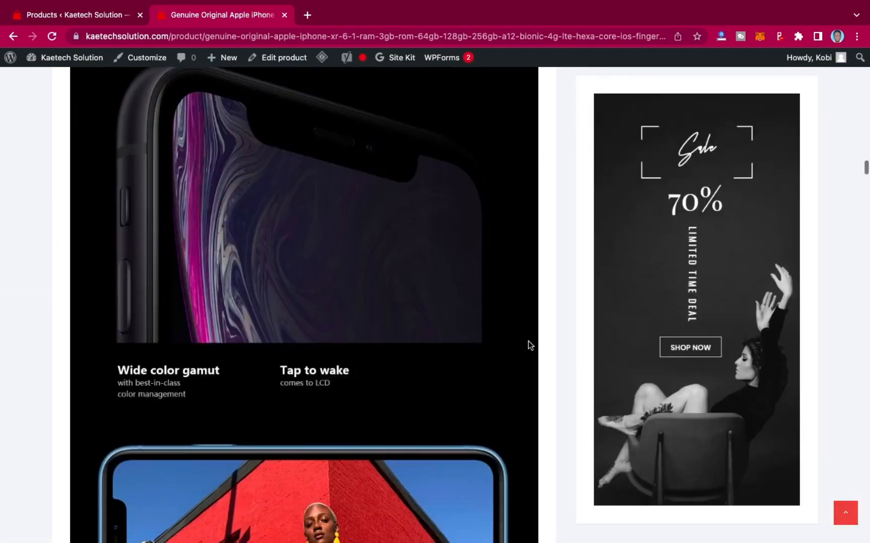
{"action": "scroll", "coordinate": [527, 345], "scroll_direction": "down", "scroll_amount": 15}
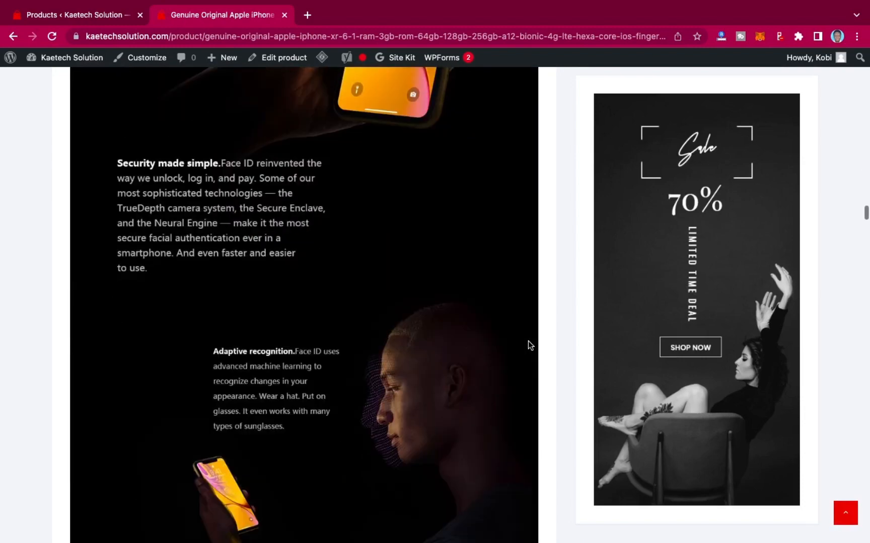
{"action": "scroll", "coordinate": [528, 345], "scroll_direction": "down", "scroll_amount": 10}
{"action": "scroll", "coordinate": [528, 345], "scroll_direction": "up", "scroll_amount": 20}
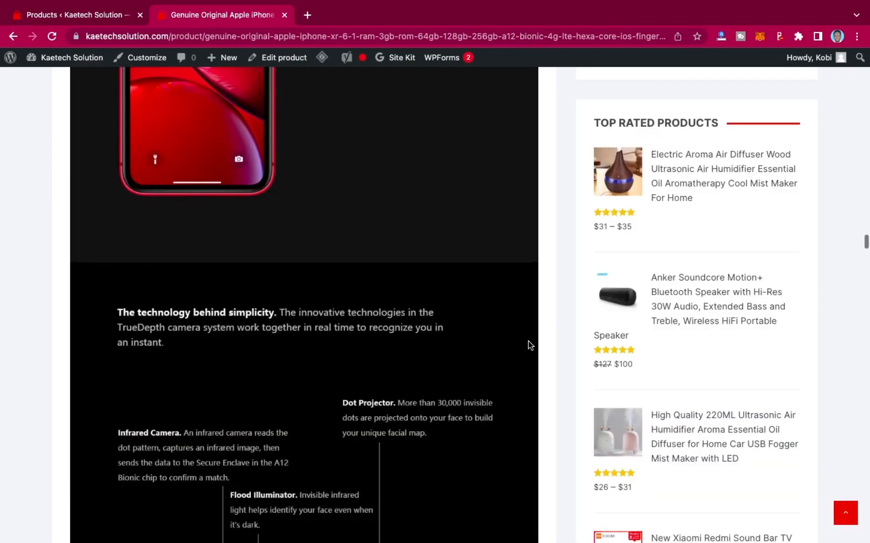
{"action": "scroll", "coordinate": [528, 346], "scroll_direction": "up", "scroll_amount": 20}
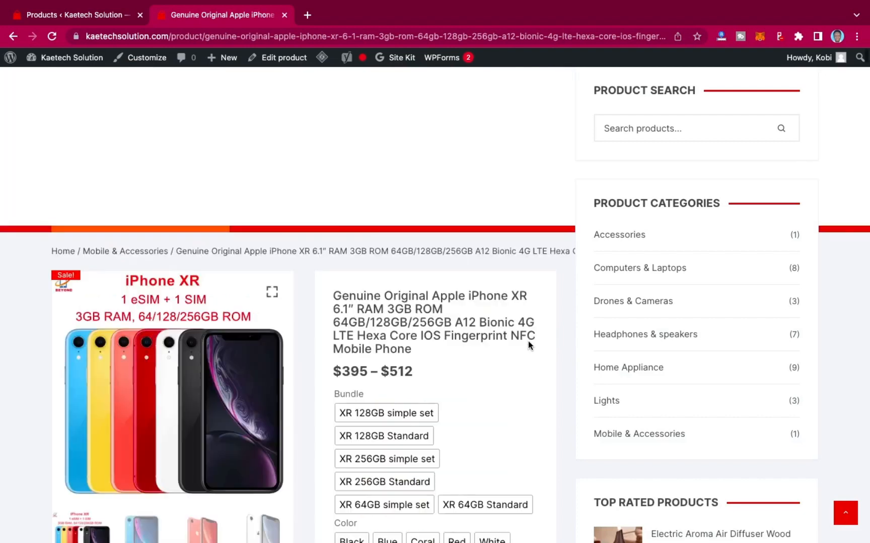
{"action": "scroll", "coordinate": [300, 220], "scroll_direction": "down", "scroll_amount": 1}
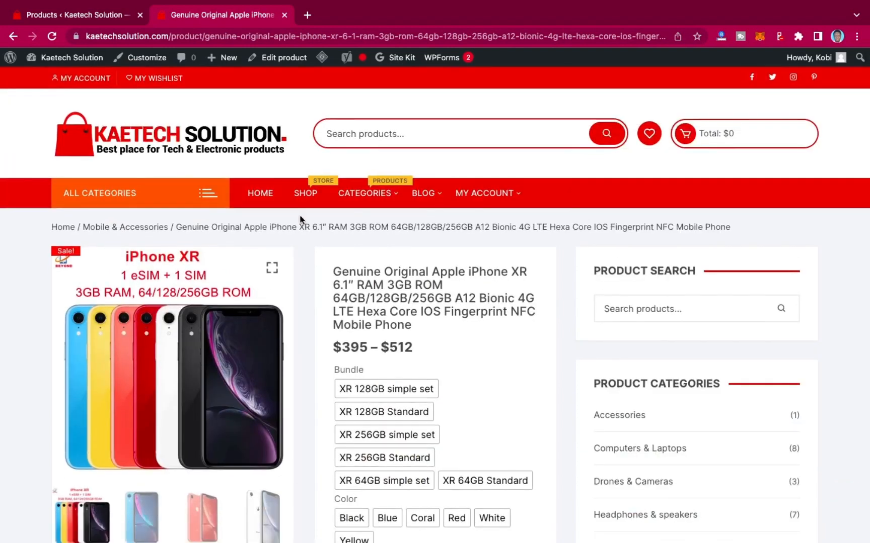
Return to the admin product list and review the iPhone XR's updated entry.
{"action": "left_click", "coordinate": [82, 17]}
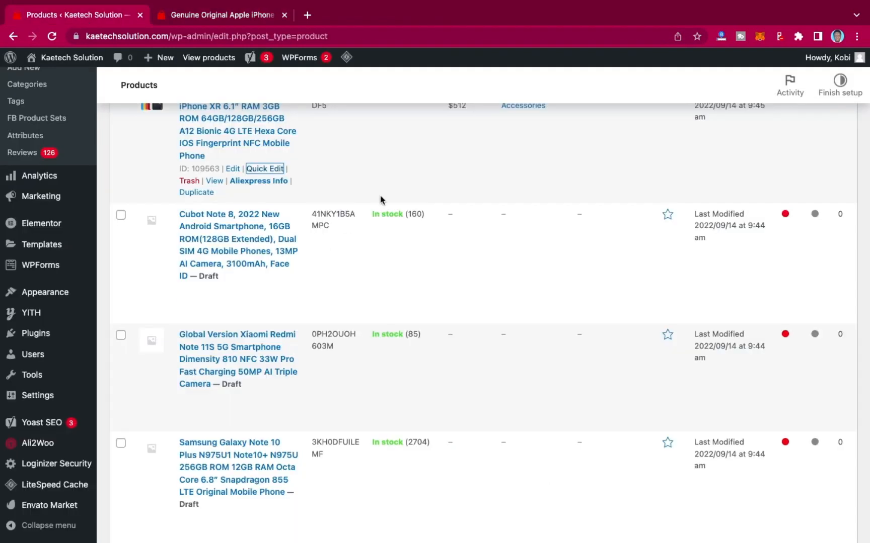
{"action": "scroll", "coordinate": [380, 195], "scroll_direction": "up", "scroll_amount": 5}
{"action": "scroll", "coordinate": [380, 194], "scroll_direction": "down", "scroll_amount": 2}
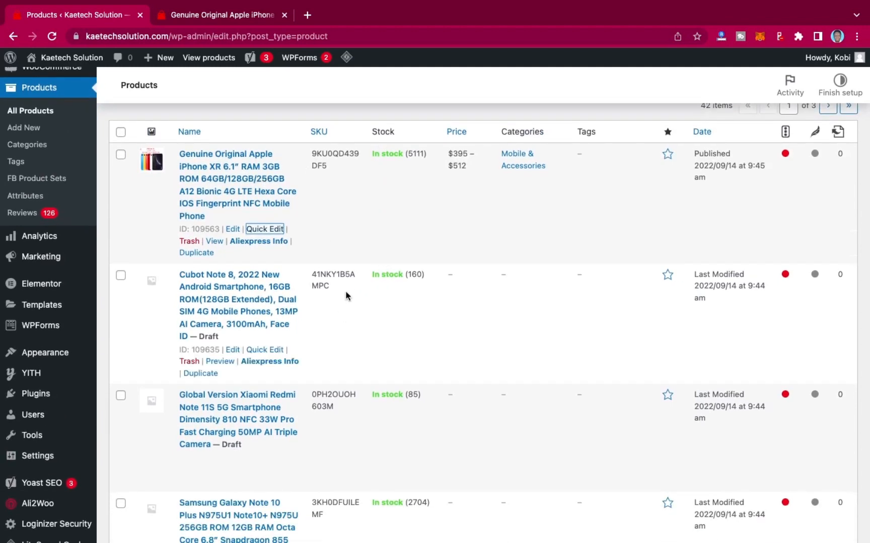
{"action": "scroll", "coordinate": [346, 296], "scroll_direction": "down", "scroll_amount": 3}
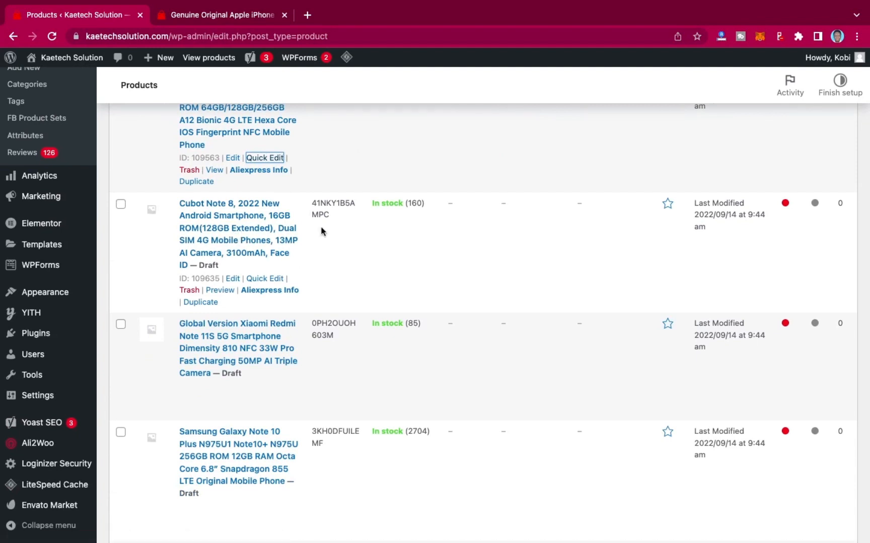
{"action": "left_click", "coordinate": [265, 278]}
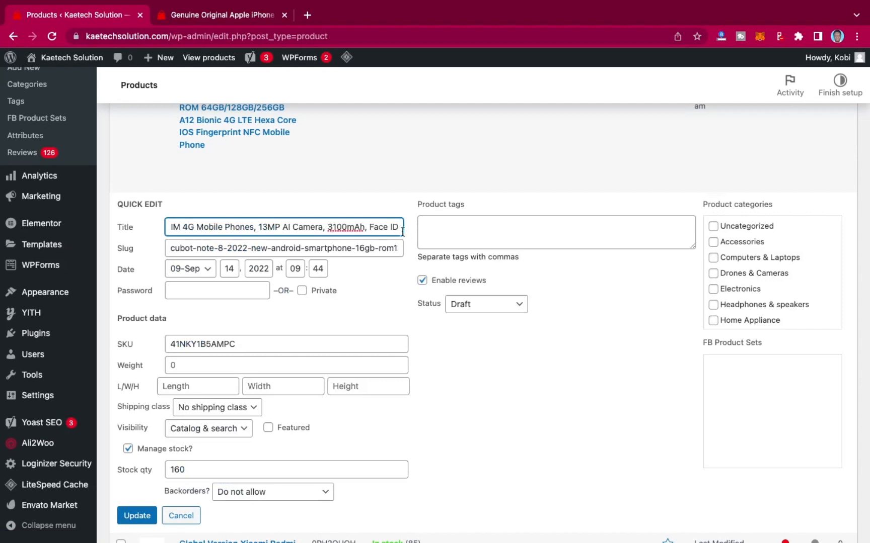
{"action": "scroll", "coordinate": [352, 347], "scroll_direction": "down", "scroll_amount": 3}
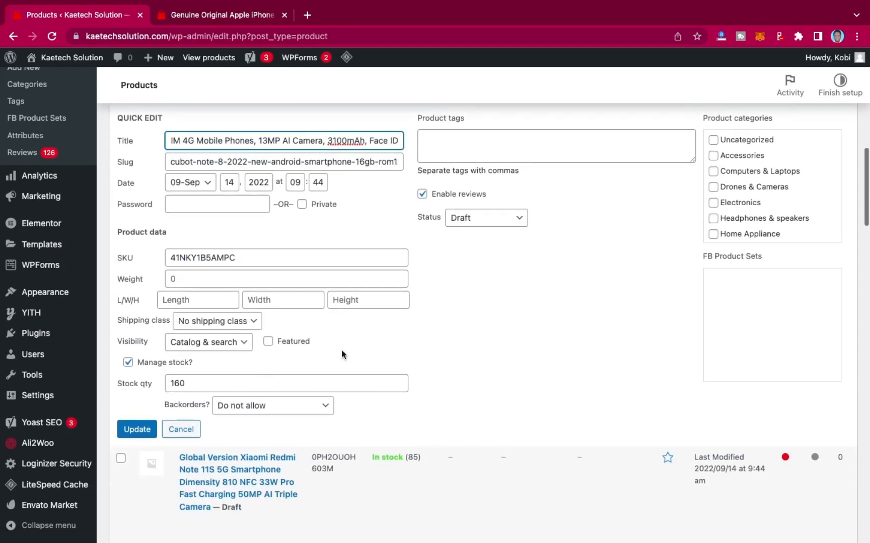
{"action": "left_click", "coordinate": [181, 429]}
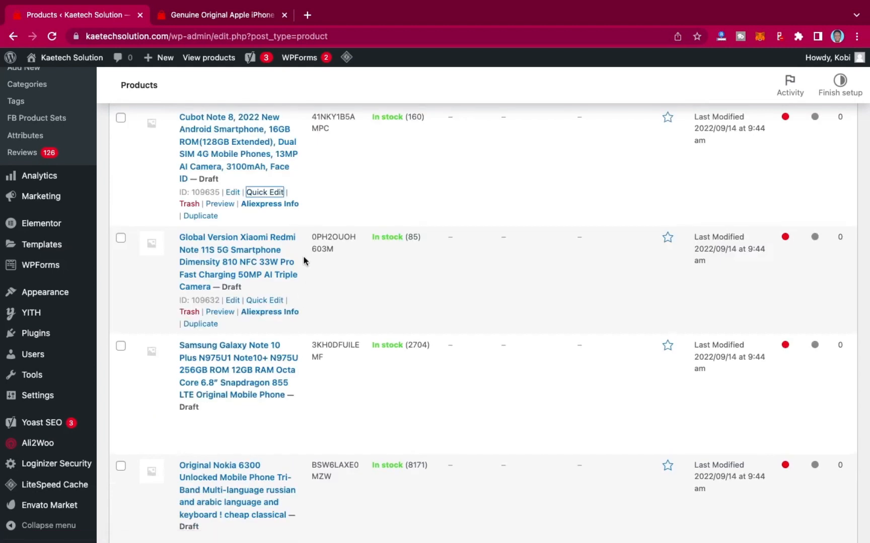
Open the Cubot Note 8 product in the full editor and review its description, images and categories.
{"action": "scroll", "coordinate": [305, 260], "scroll_direction": "down", "scroll_amount": 1}
{"action": "left_click", "coordinate": [233, 190]}
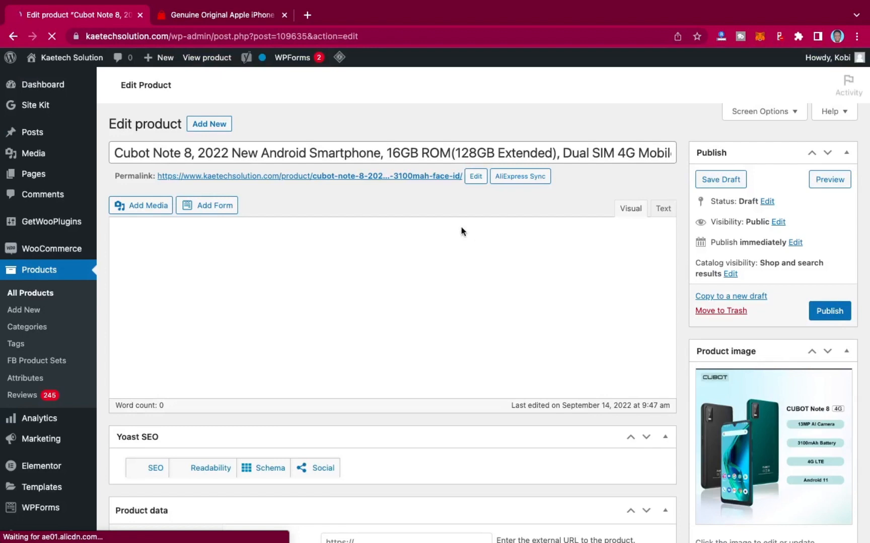
{"action": "scroll", "coordinate": [530, 440], "scroll_direction": "down", "scroll_amount": 10}
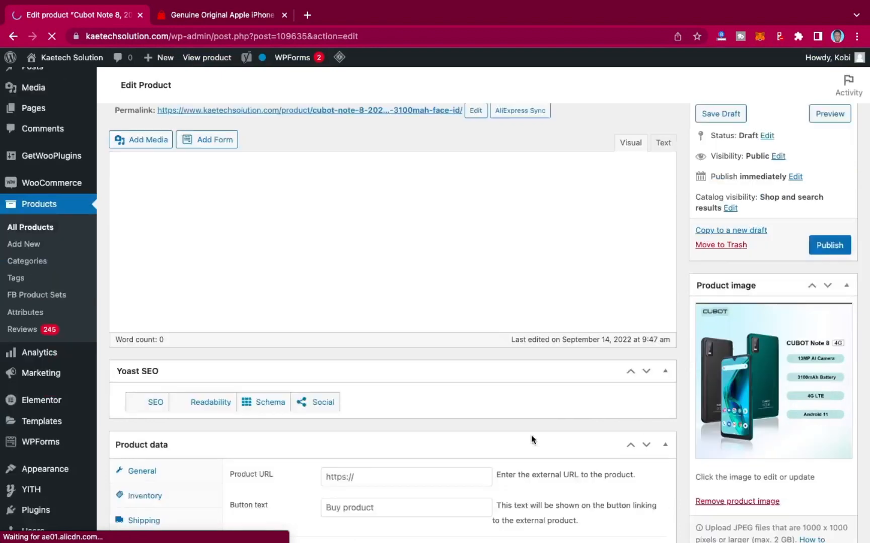
{"action": "scroll", "coordinate": [531, 435], "scroll_direction": "down", "scroll_amount": 2}
{"action": "scroll", "coordinate": [530, 436], "scroll_direction": "up", "scroll_amount": 6}
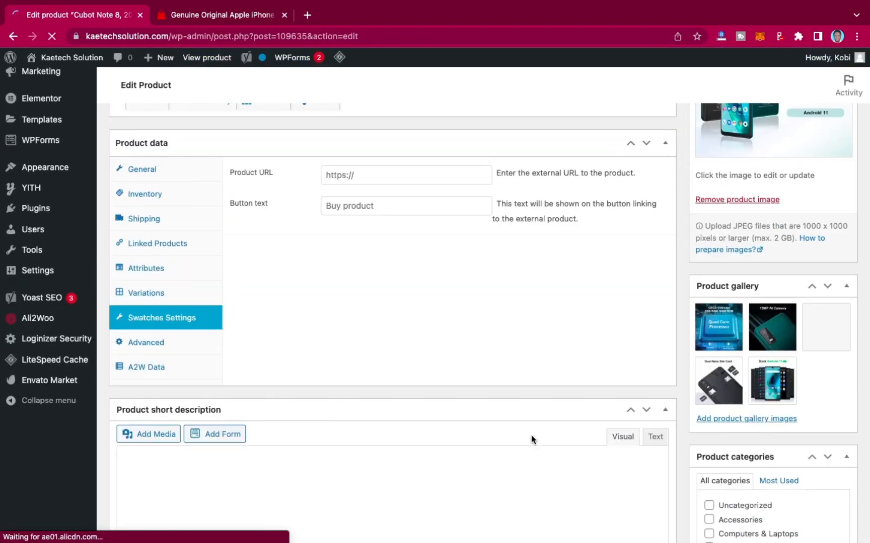
{"action": "scroll", "coordinate": [532, 440], "scroll_direction": "up", "scroll_amount": 3}
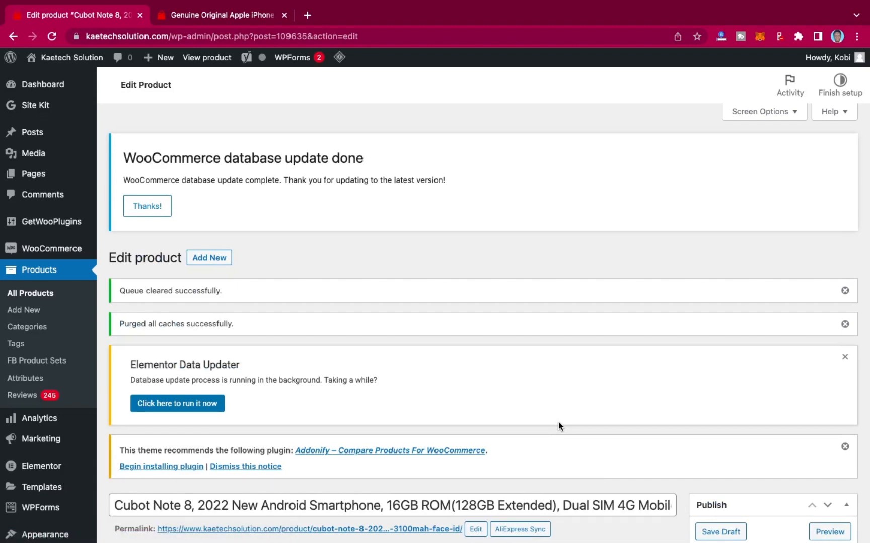
{"action": "scroll", "coordinate": [557, 422], "scroll_direction": "down", "scroll_amount": 10}
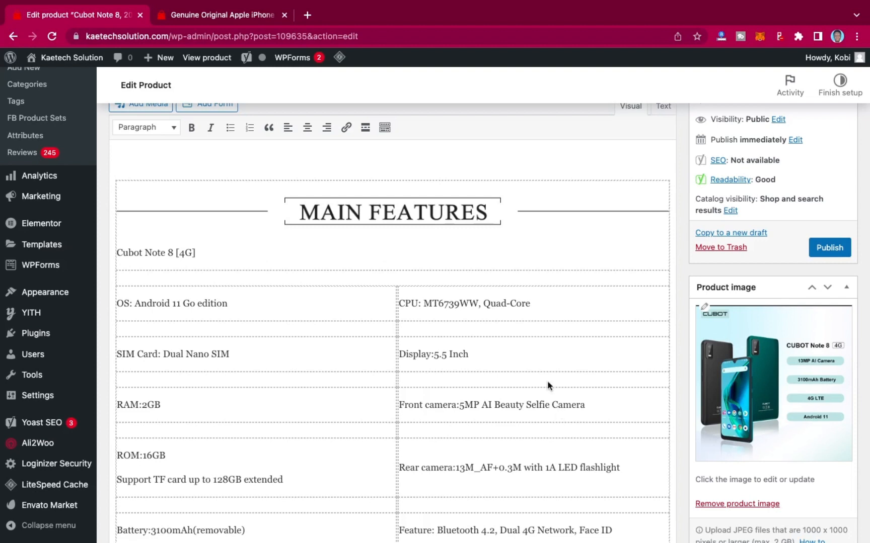
{"action": "scroll", "coordinate": [524, 357], "scroll_direction": "down", "scroll_amount": 20}
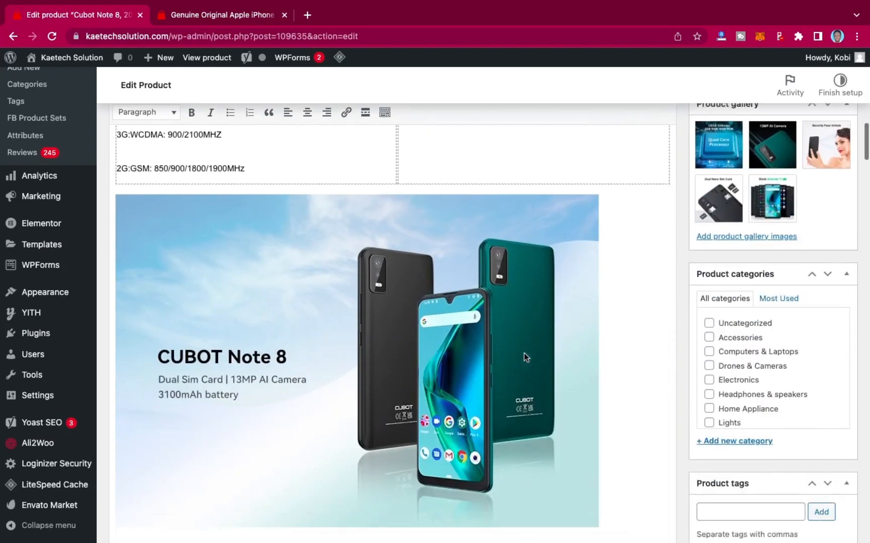
{"action": "scroll", "coordinate": [524, 358], "scroll_direction": "down", "scroll_amount": 20}
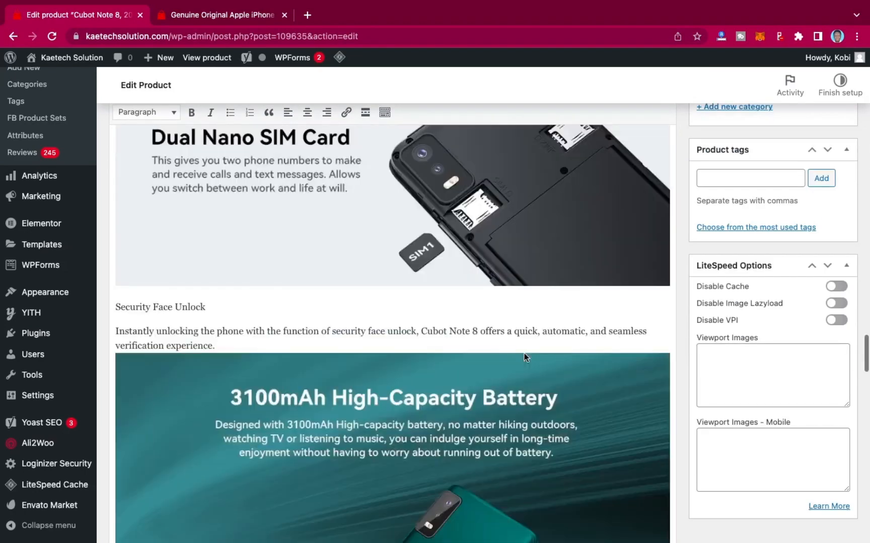
{"action": "scroll", "coordinate": [523, 358], "scroll_direction": "up", "scroll_amount": 20}
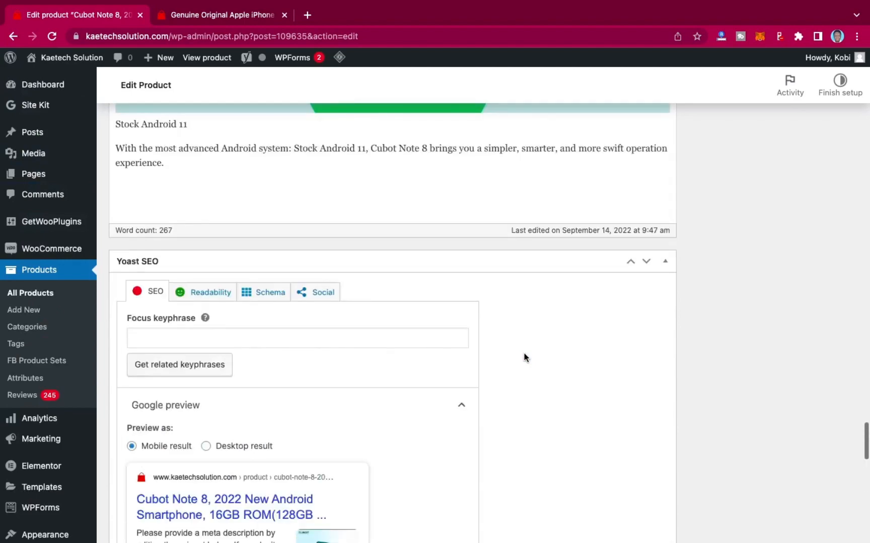
{"action": "scroll", "coordinate": [524, 354], "scroll_direction": "up", "scroll_amount": 20}
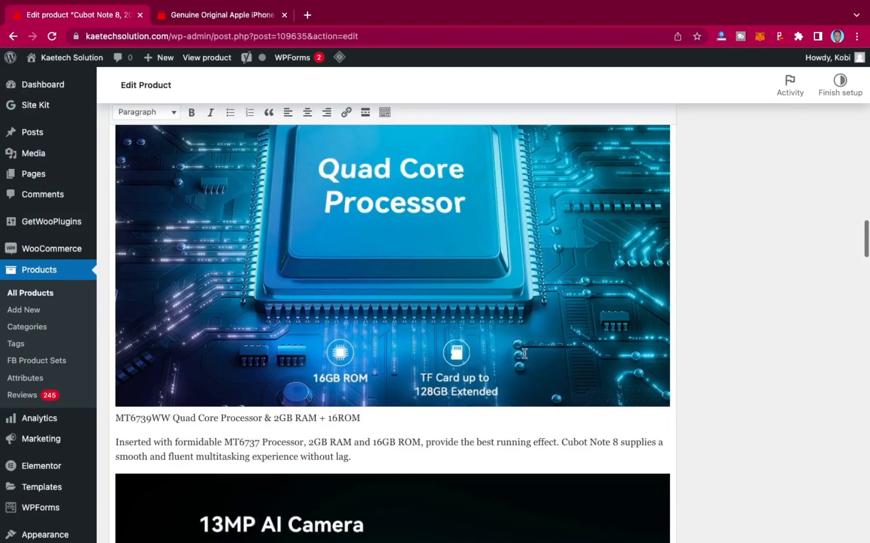
Assign the Cubot Note 8 product to the Mobile & Accessories category and publish it.
{"action": "scroll", "coordinate": [524, 355], "scroll_direction": "up", "scroll_amount": 2}
{"action": "scroll", "coordinate": [524, 356], "scroll_direction": "down", "scroll_amount": 7}
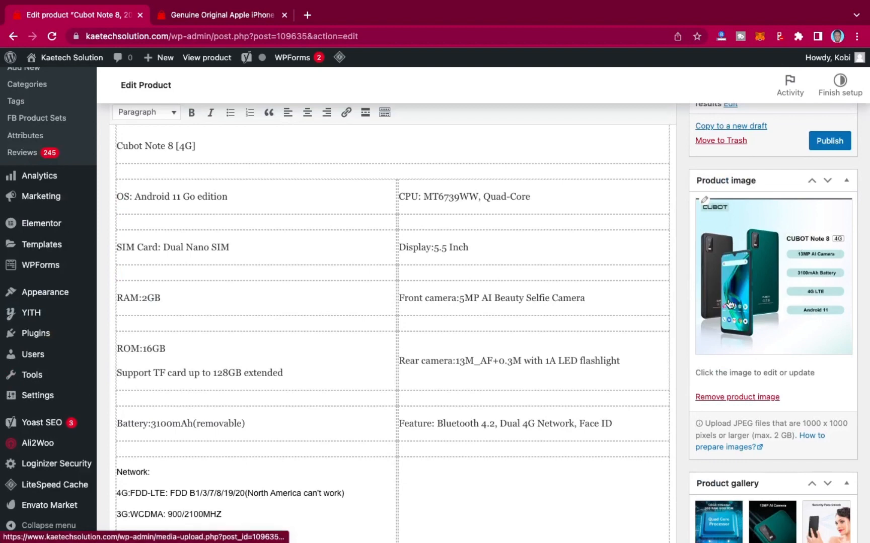
{"action": "scroll", "coordinate": [718, 362], "scroll_direction": "down", "scroll_amount": 3}
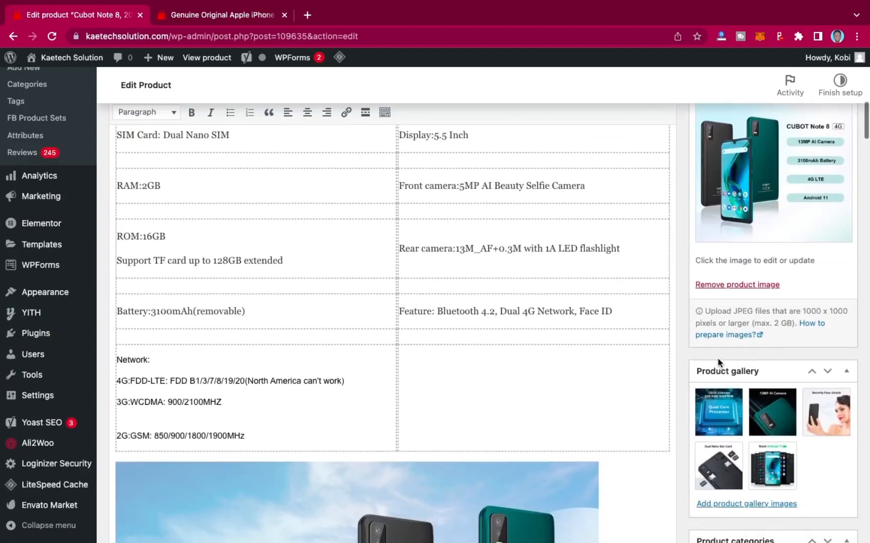
{"action": "scroll", "coordinate": [718, 362], "scroll_direction": "up", "scroll_amount": 7}
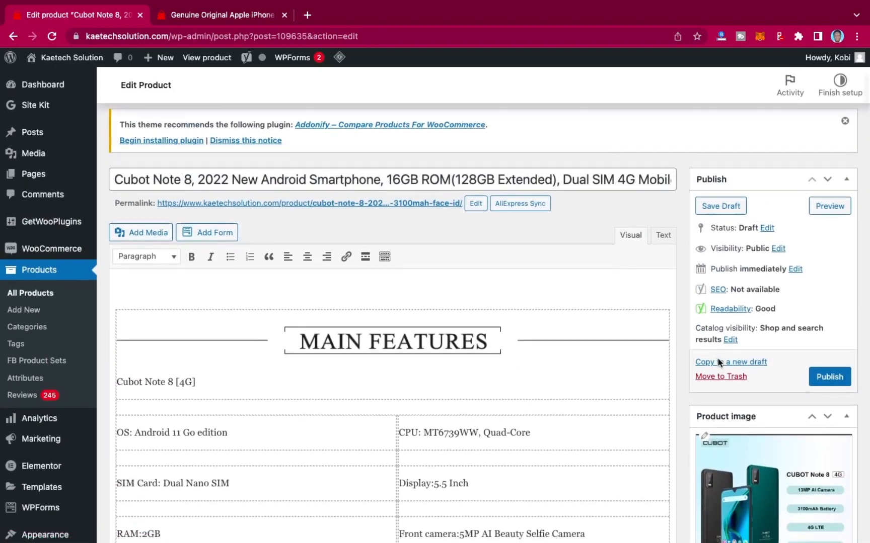
{"action": "scroll", "coordinate": [718, 358], "scroll_direction": "down", "scroll_amount": 10}
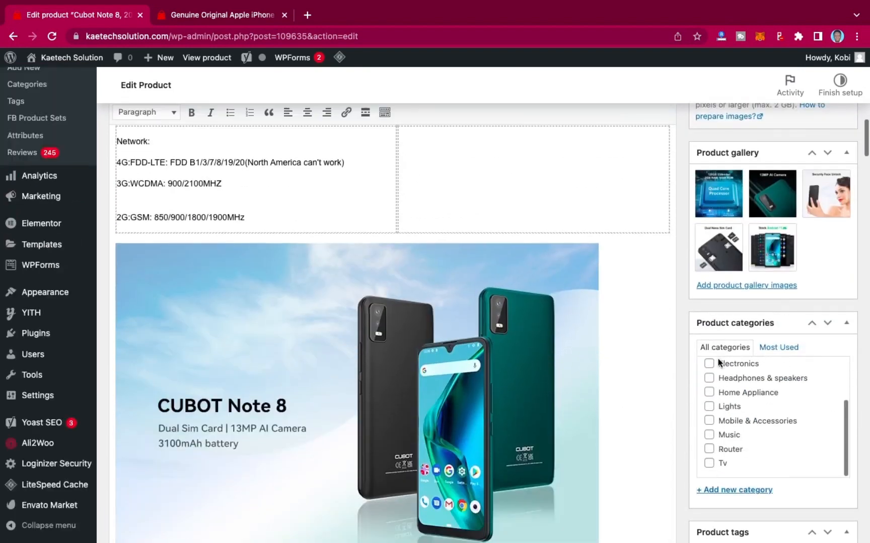
{"action": "left_click", "coordinate": [708, 421]}
{"action": "scroll", "coordinate": [749, 304], "scroll_direction": "up", "scroll_amount": 6}
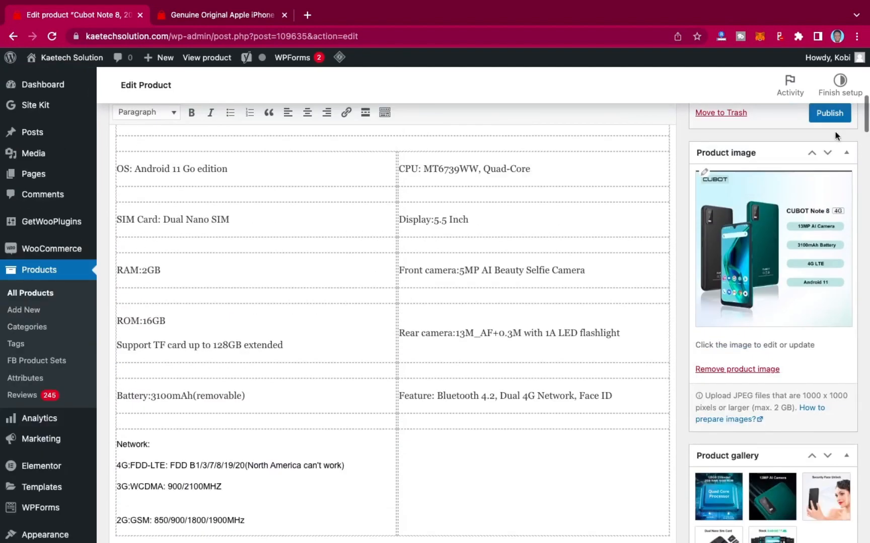
{"action": "left_click", "coordinate": [829, 114]}
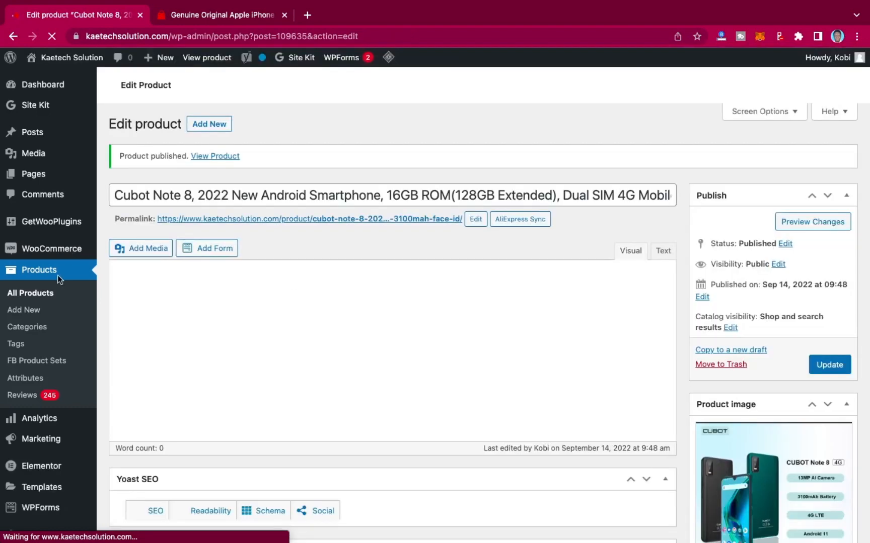
{"action": "scroll", "coordinate": [57, 275], "scroll_direction": "down", "scroll_amount": 8}
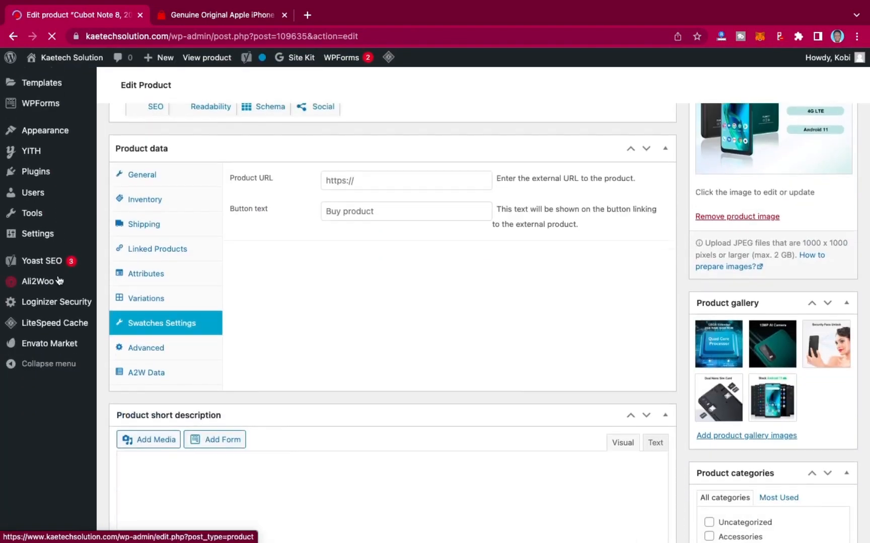
{"action": "left_click", "coordinate": [58, 281]}
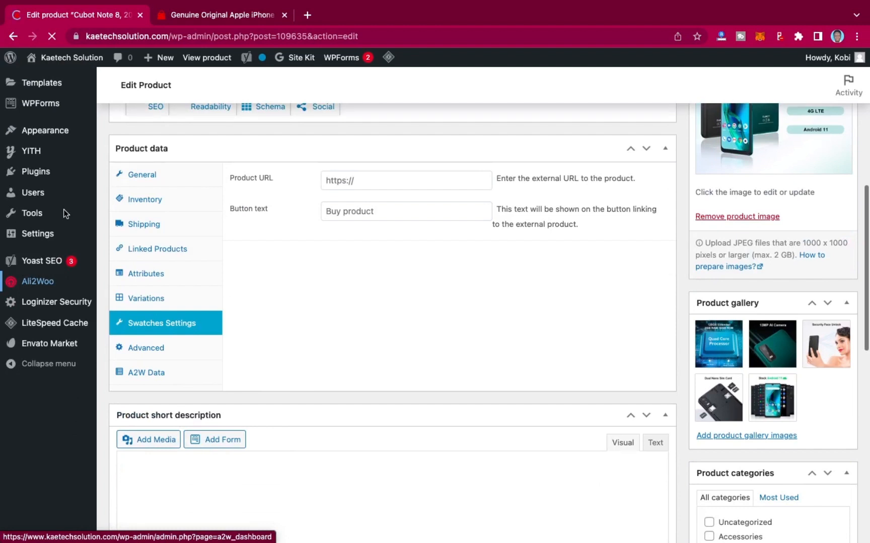
{"action": "scroll", "coordinate": [64, 209], "scroll_direction": "up", "scroll_amount": 8}
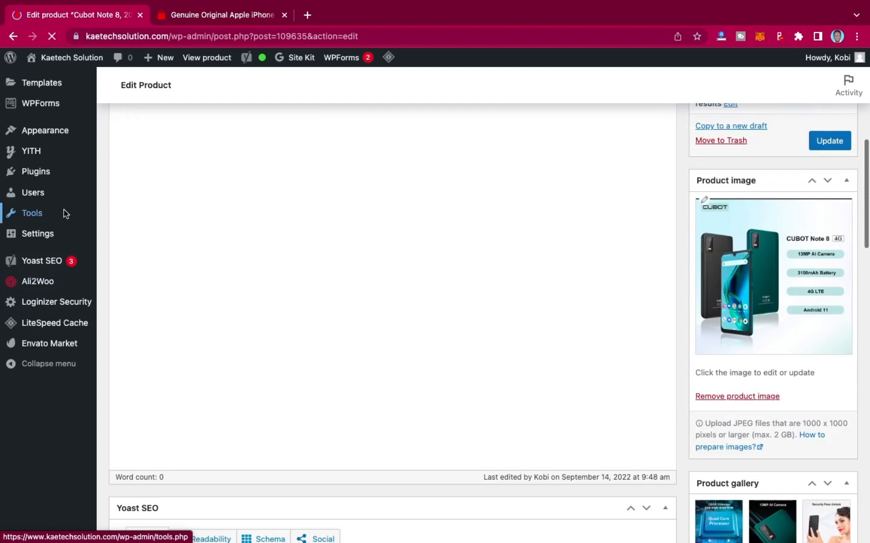
{"action": "scroll", "coordinate": [63, 210], "scroll_direction": "up", "scroll_amount": 7}
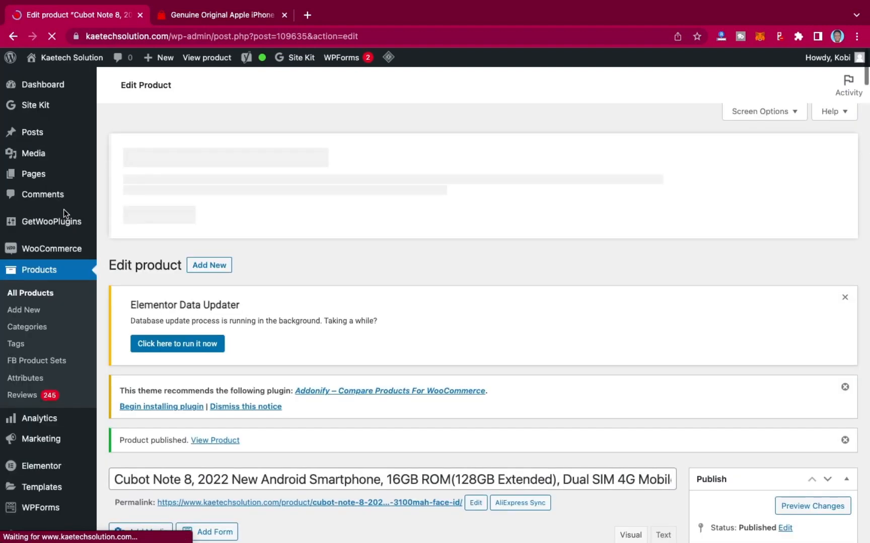
{"action": "scroll", "coordinate": [60, 336], "scroll_direction": "down", "scroll_amount": 2}
{"action": "scroll", "coordinate": [60, 336], "scroll_direction": "down", "scroll_amount": 2}
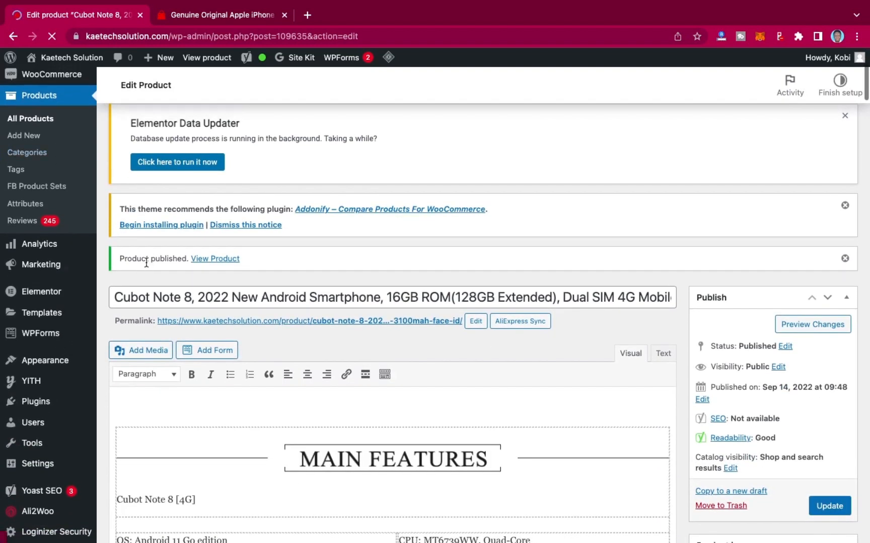
{"action": "scroll", "coordinate": [146, 263], "scroll_direction": "up", "scroll_amount": 2}
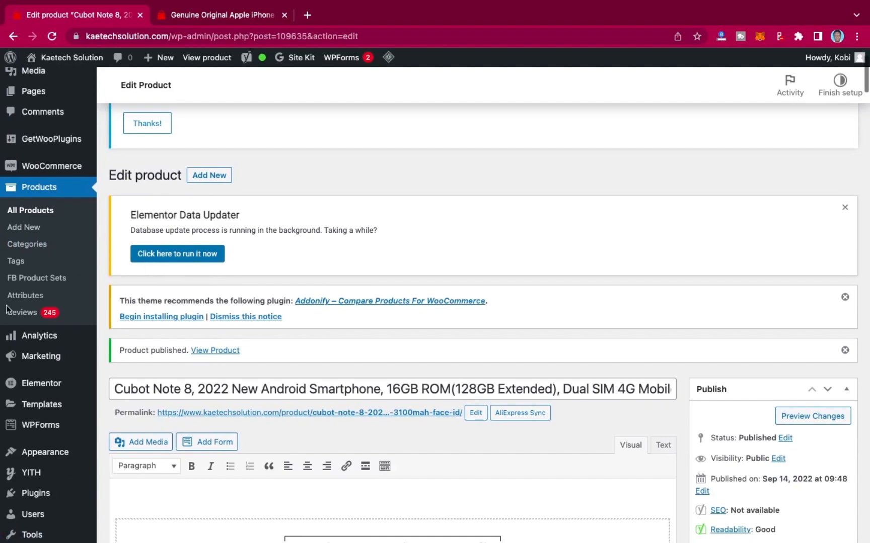
Switch to the iPhone XR storefront tab and browse its description and Reviews tab.
{"action": "left_click", "coordinate": [240, 19]}
{"action": "scroll", "coordinate": [419, 347], "scroll_direction": "down", "scroll_amount": 10}
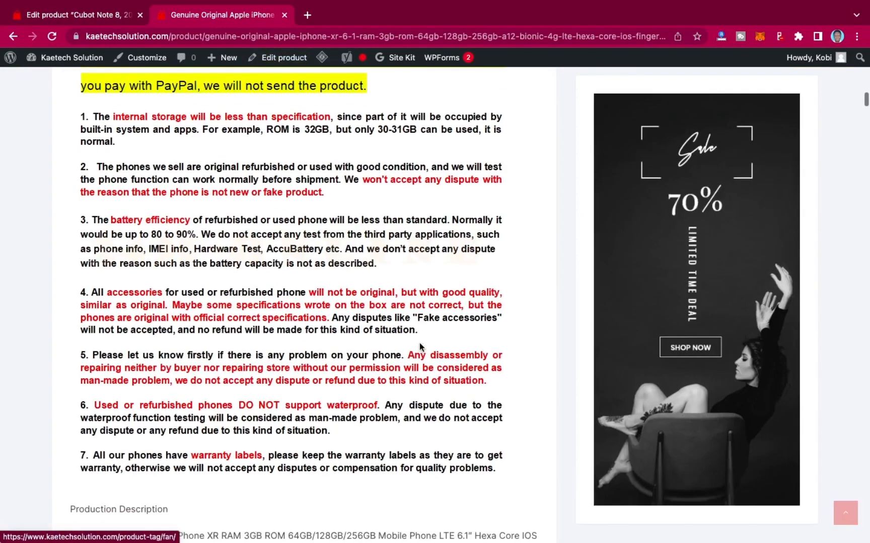
{"action": "scroll", "coordinate": [420, 345], "scroll_direction": "down", "scroll_amount": 20}
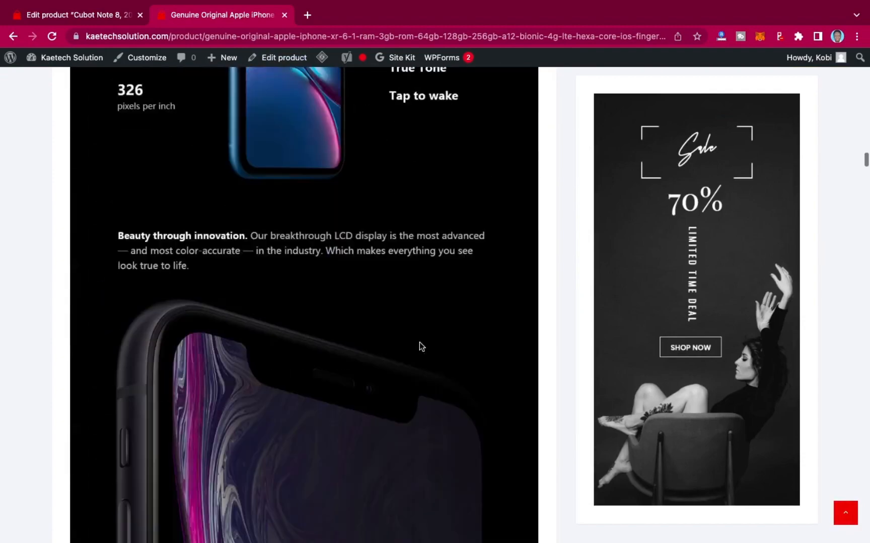
{"action": "scroll", "coordinate": [420, 347], "scroll_direction": "down", "scroll_amount": 20}
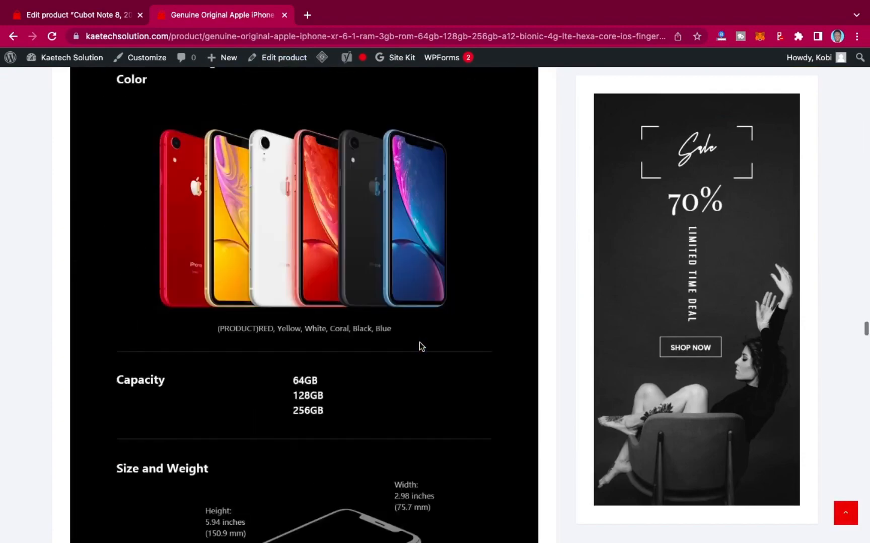
{"action": "scroll", "coordinate": [420, 345], "scroll_direction": "down", "scroll_amount": 20}
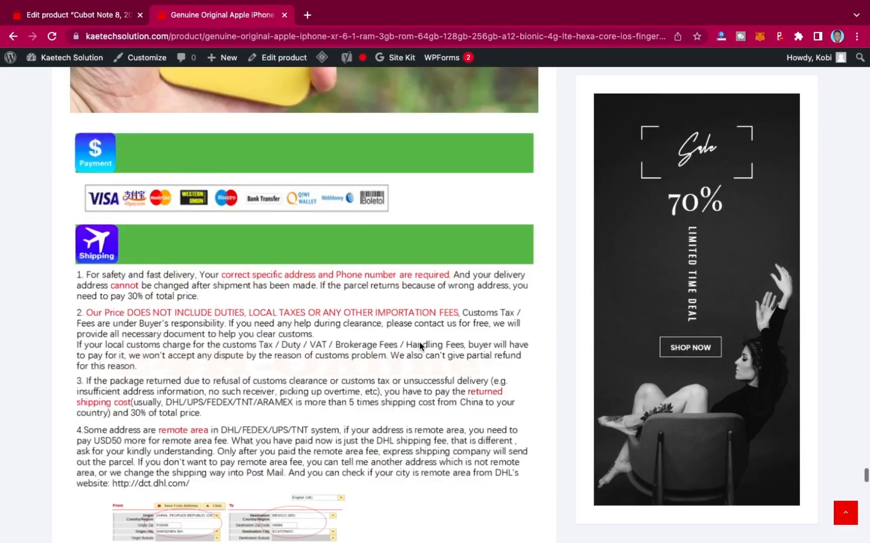
{"action": "scroll", "coordinate": [420, 346], "scroll_direction": "down", "scroll_amount": 20}
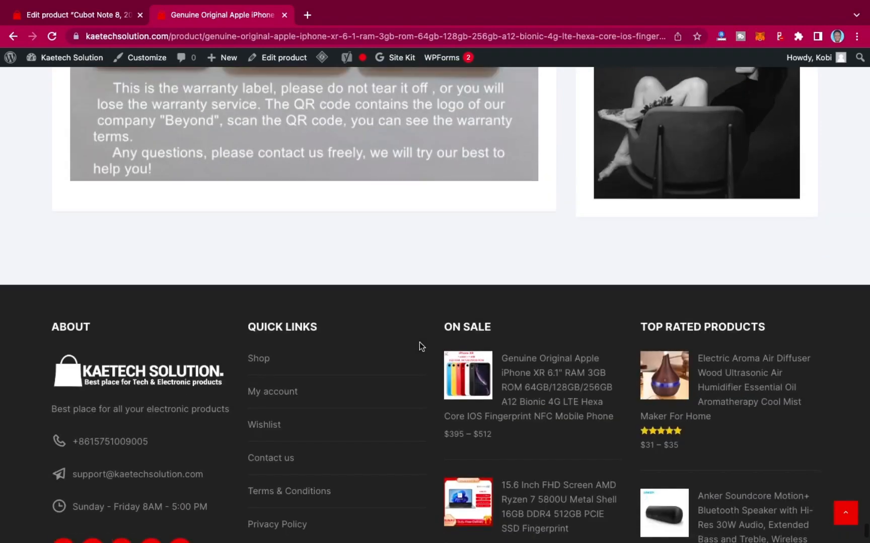
{"action": "scroll", "coordinate": [420, 346], "scroll_direction": "up", "scroll_amount": 15}
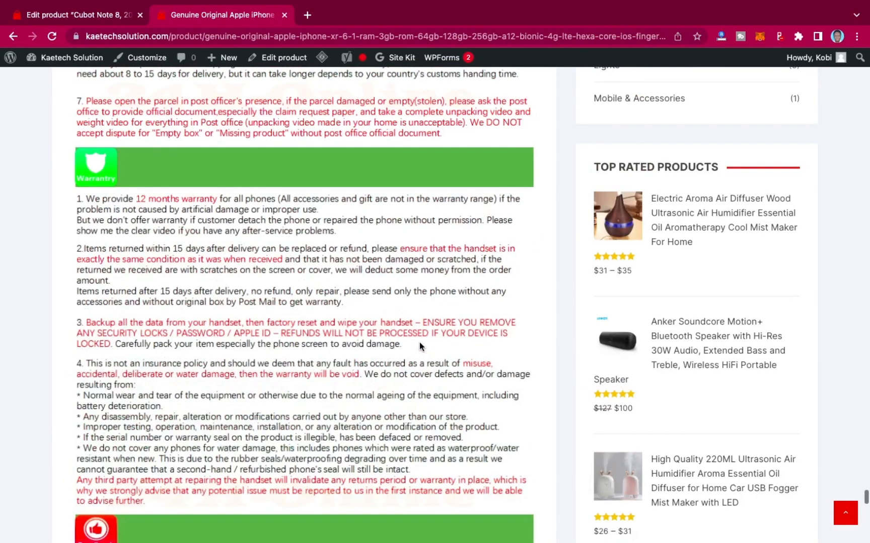
{"action": "scroll", "coordinate": [420, 346], "scroll_direction": "up", "scroll_amount": 20}
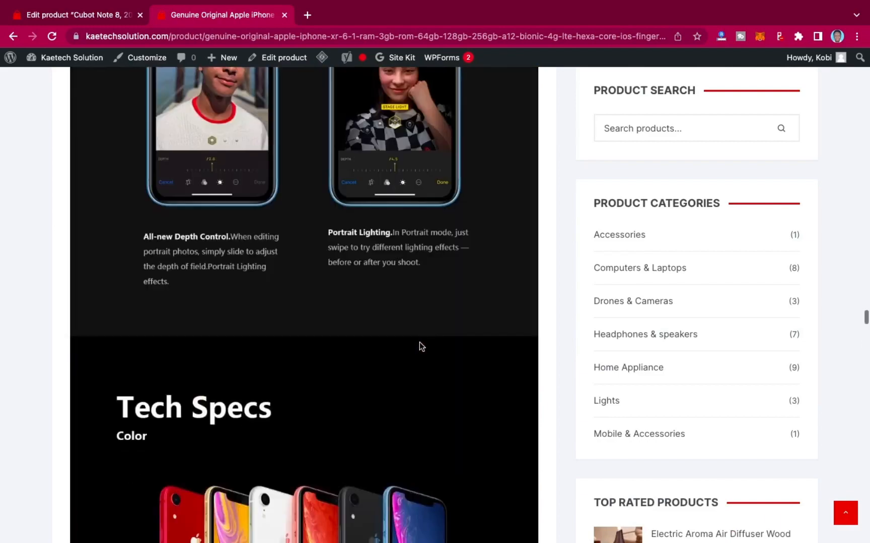
{"action": "scroll", "coordinate": [421, 346], "scroll_direction": "up", "scroll_amount": 10}
{"action": "scroll", "coordinate": [420, 346], "scroll_direction": "up", "scroll_amount": 20}
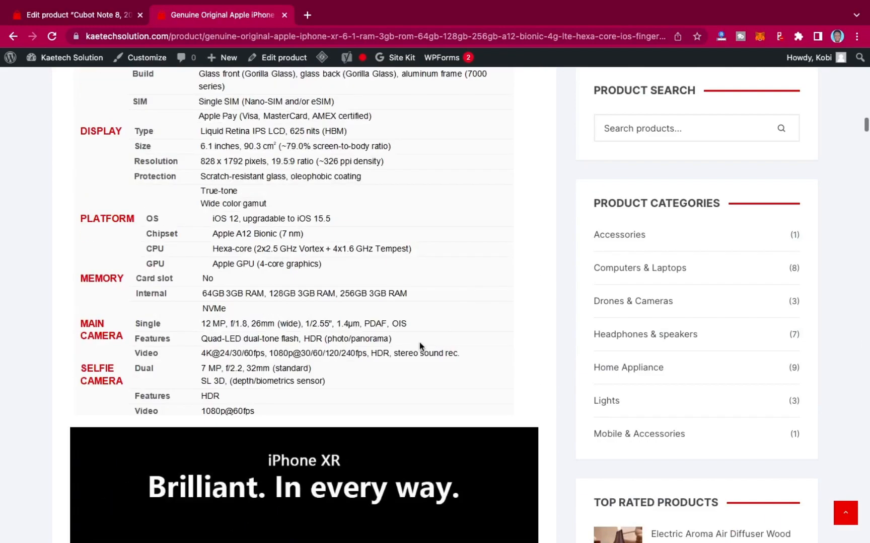
{"action": "scroll", "coordinate": [420, 345], "scroll_direction": "up", "scroll_amount": 20}
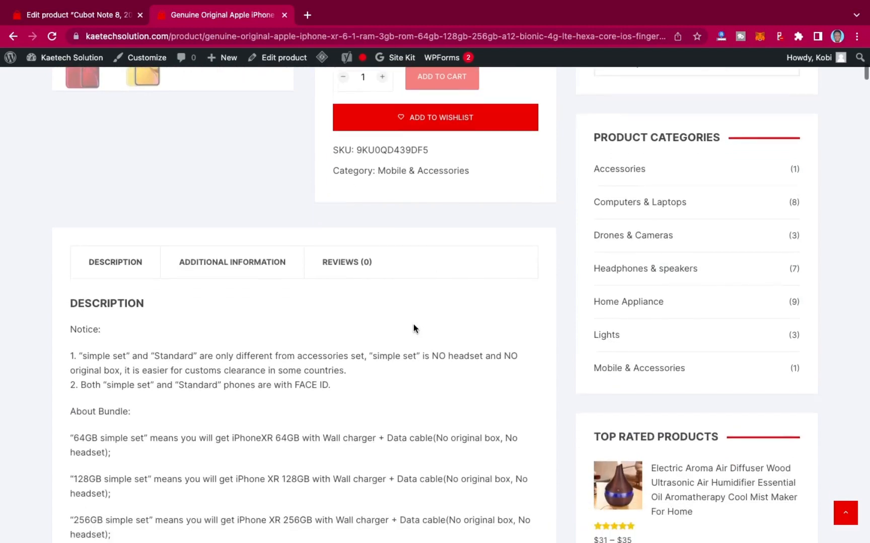
{"action": "left_click", "coordinate": [344, 266]}
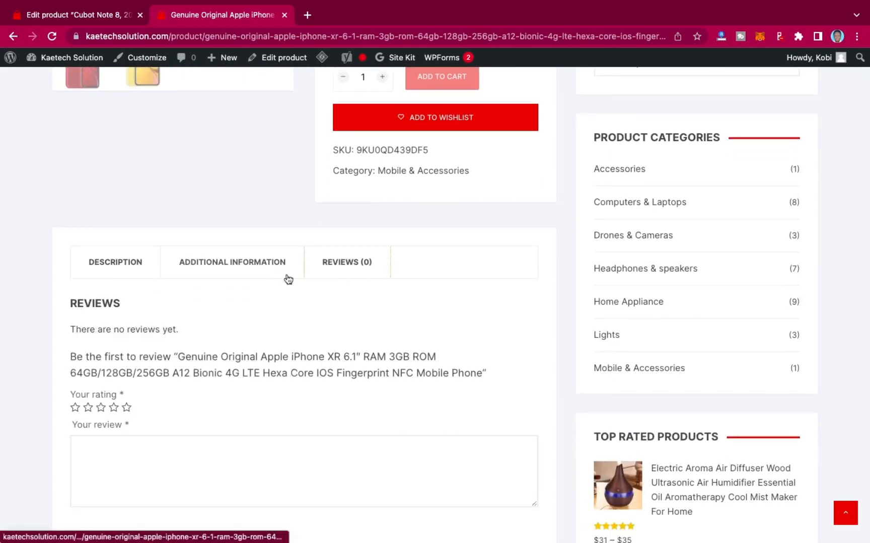
{"action": "left_click", "coordinate": [126, 268]}
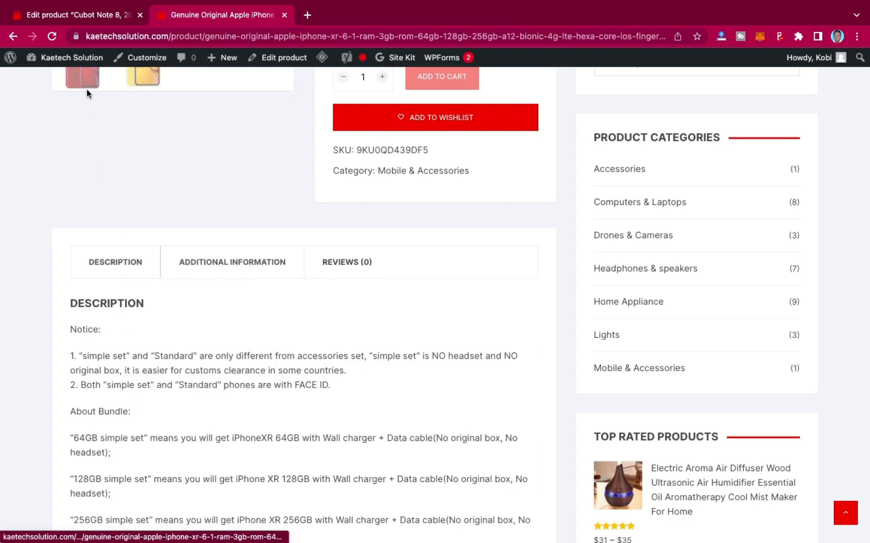
Open the admin product Reviews list and compare it with the storefront product page.
{"action": "left_click", "coordinate": [75, 15]}
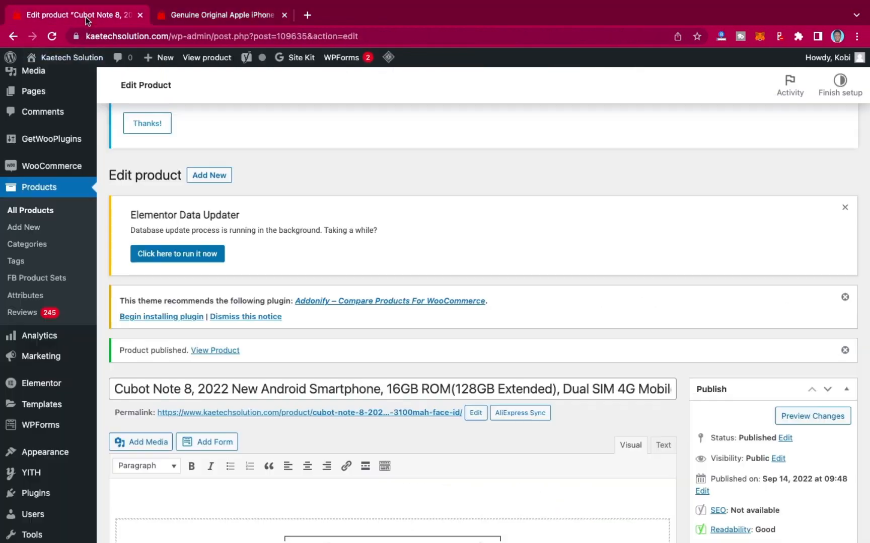
{"action": "left_click", "coordinate": [24, 316]}
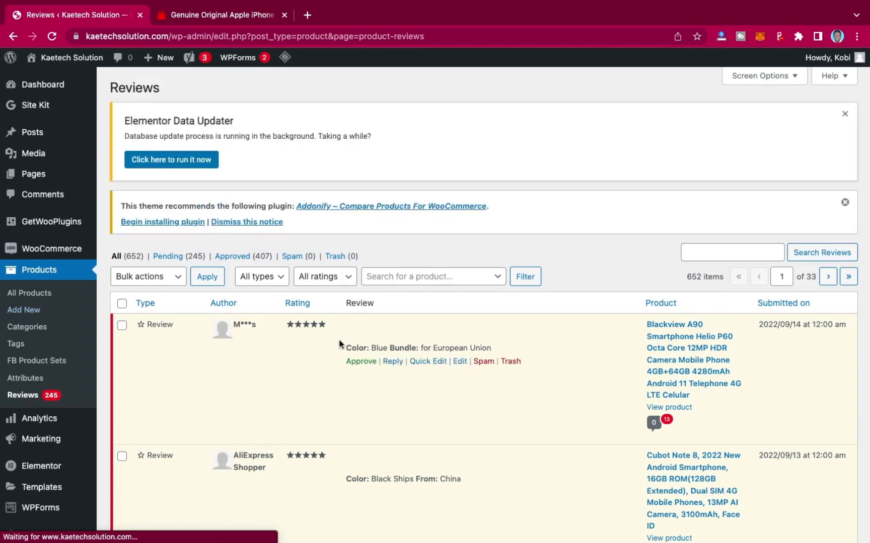
{"action": "scroll", "coordinate": [395, 351], "scroll_direction": "down", "scroll_amount": 3}
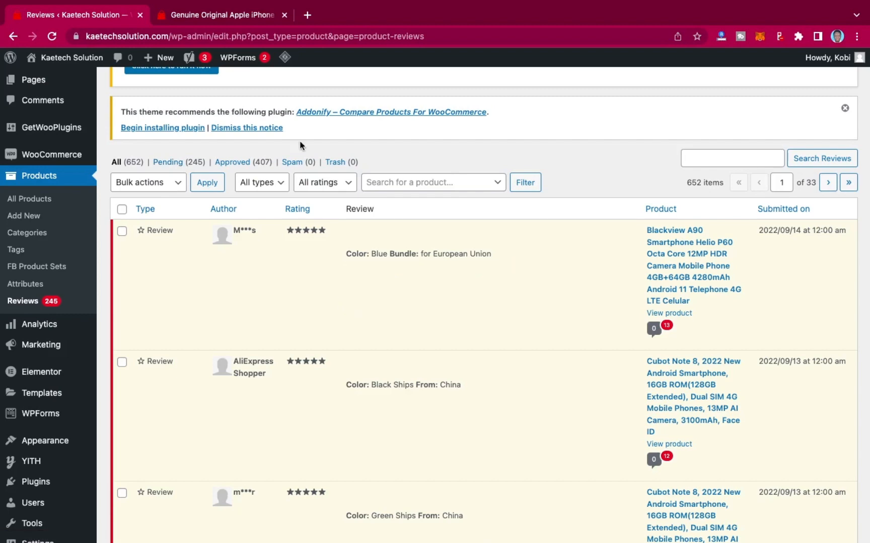
{"action": "left_click", "coordinate": [249, 16]}
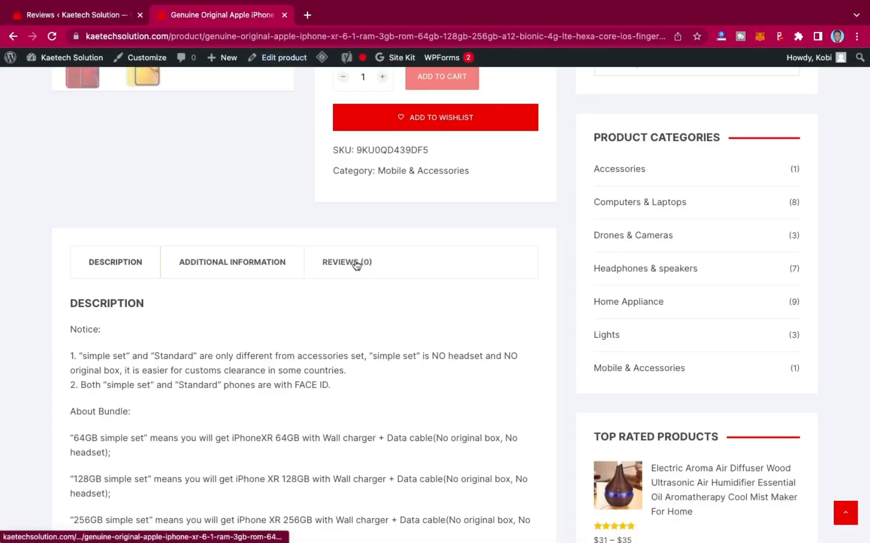
{"action": "left_click", "coordinate": [86, 15]}
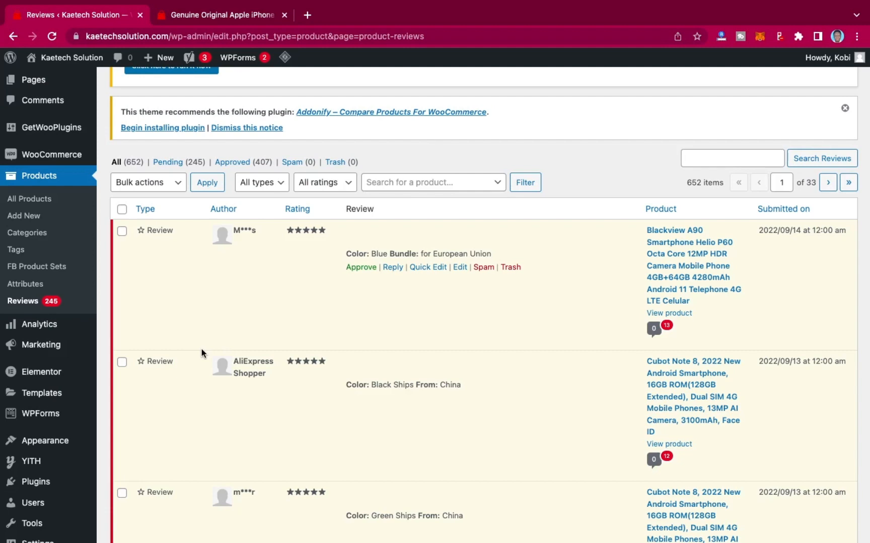
Open the Ali2Woo settings and review the import settings such as default product status.
{"action": "scroll", "coordinate": [202, 353], "scroll_direction": "down", "scroll_amount": 5}
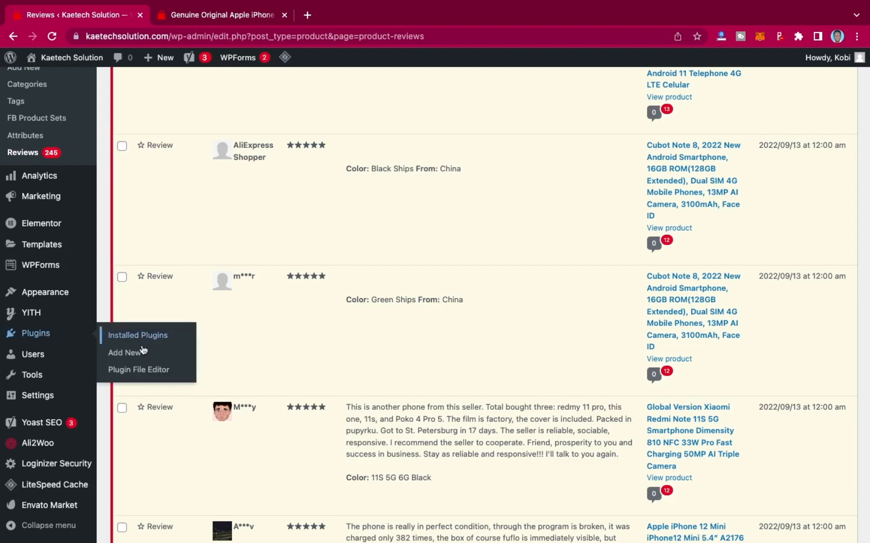
{"action": "mouse_move", "coordinate": [33, 444]}
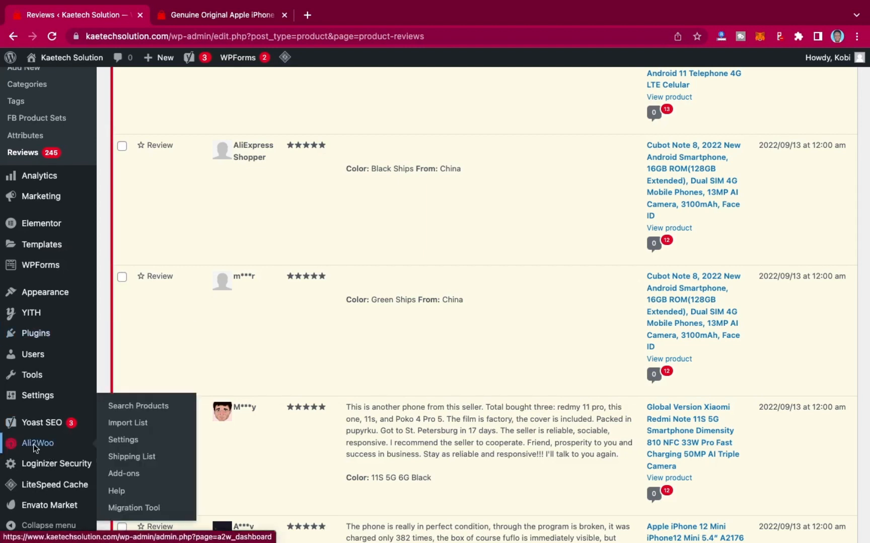
{"action": "left_click", "coordinate": [121, 442]}
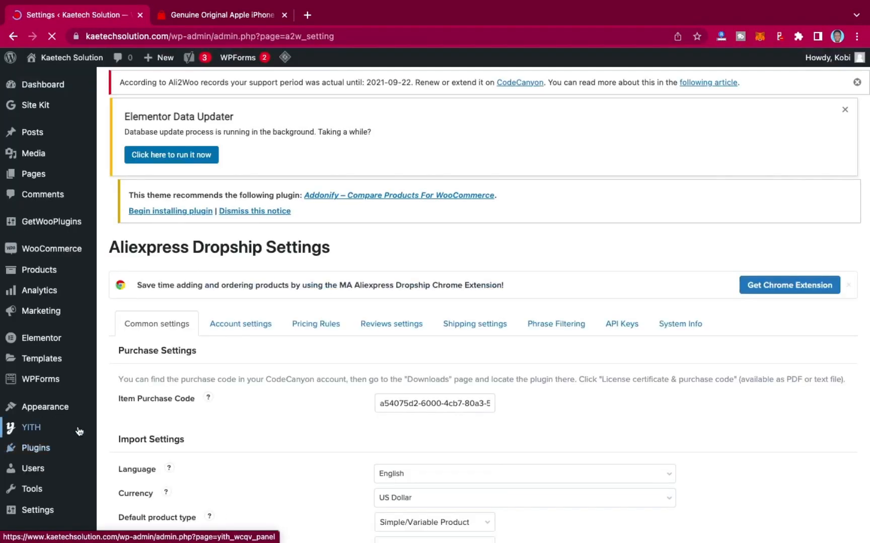
{"action": "scroll", "coordinate": [79, 431], "scroll_direction": "down", "scroll_amount": 4}
{"action": "scroll", "coordinate": [79, 431], "scroll_direction": "down", "scroll_amount": 1}
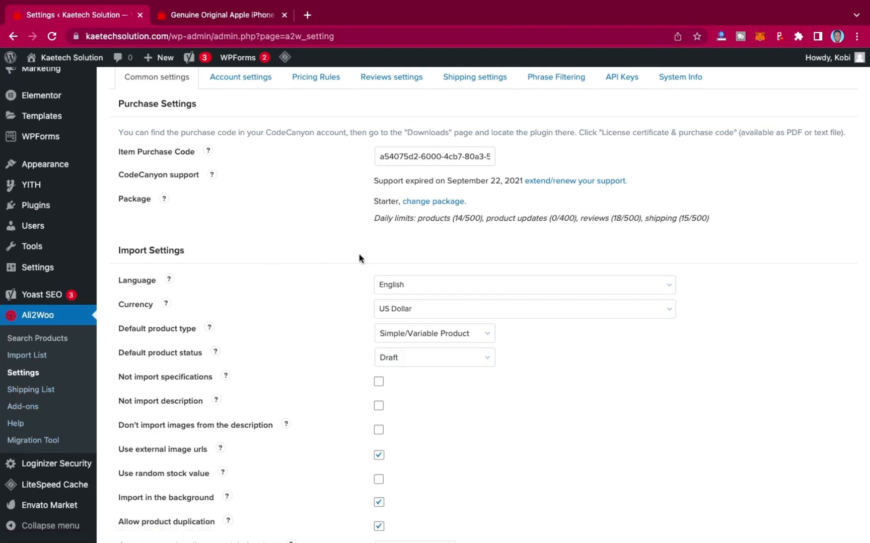
{"action": "scroll", "coordinate": [348, 203], "scroll_direction": "up", "scroll_amount": 3}
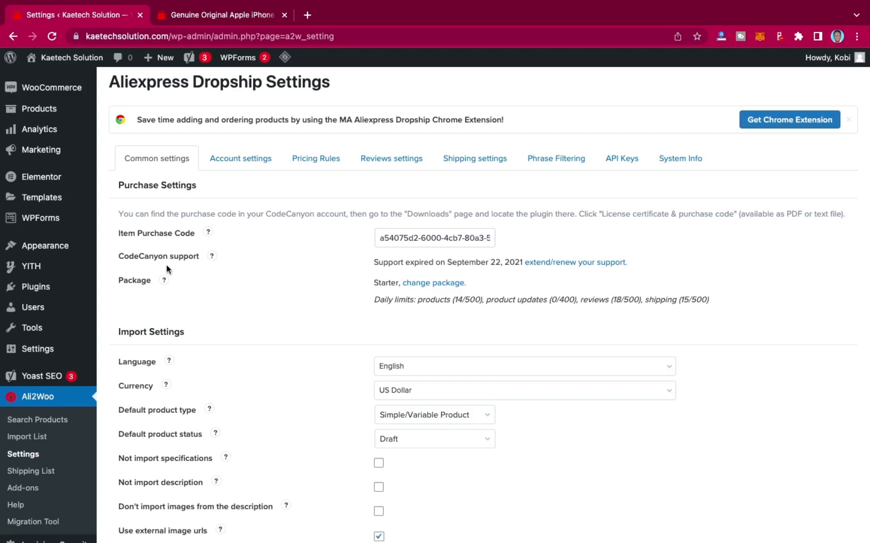
{"action": "scroll", "coordinate": [394, 312], "scroll_direction": "down", "scroll_amount": 5}
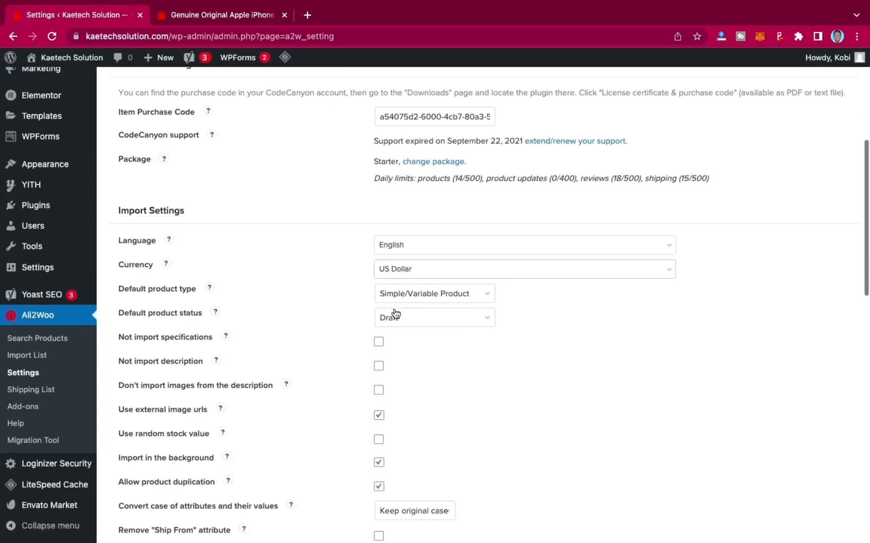
{"action": "scroll", "coordinate": [395, 313], "scroll_direction": "up", "scroll_amount": 3}
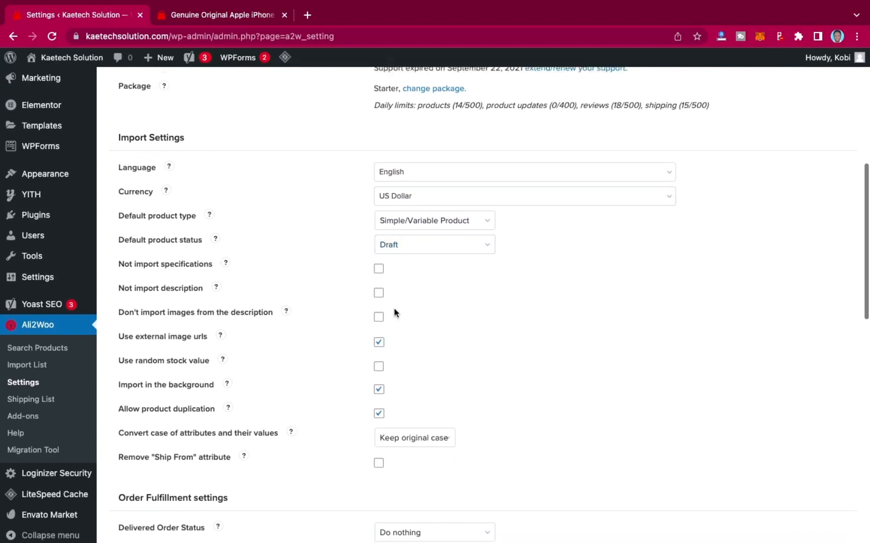
Scroll through the remaining common settings, including order fulfillment, schedule, and Chrome extension options with the custom note.
{"action": "scroll", "coordinate": [394, 312], "scroll_direction": "down", "scroll_amount": 3}
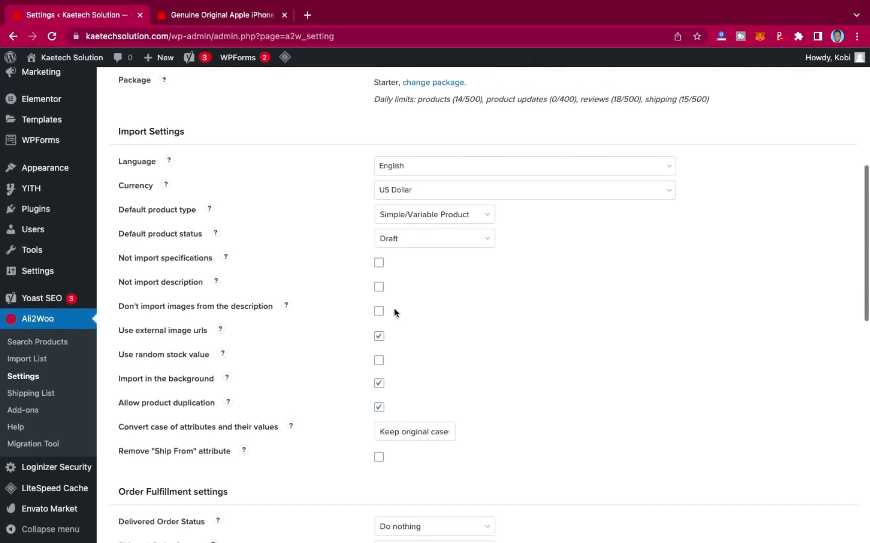
{"action": "scroll", "coordinate": [394, 313], "scroll_direction": "down", "scroll_amount": 1}
{"action": "scroll", "coordinate": [394, 313], "scroll_direction": "up", "scroll_amount": 1}
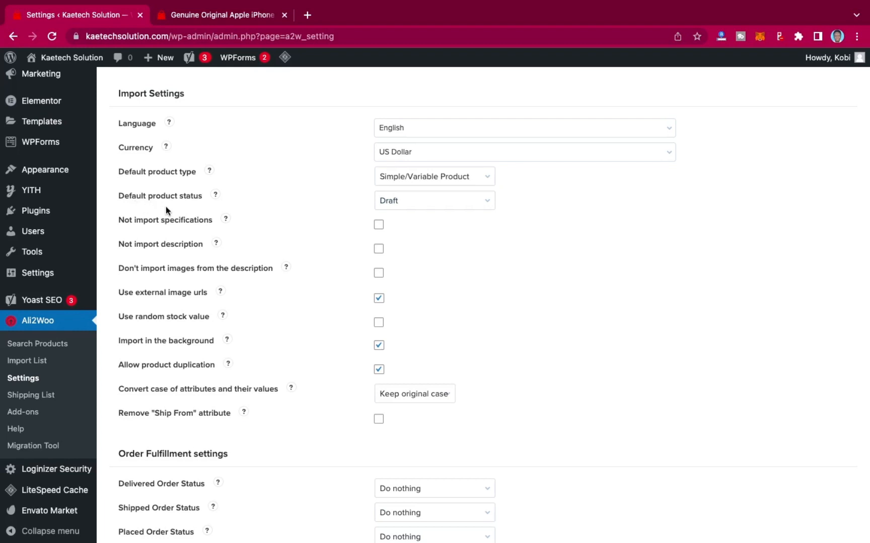
{"action": "scroll", "coordinate": [193, 251], "scroll_direction": "down", "scroll_amount": 3}
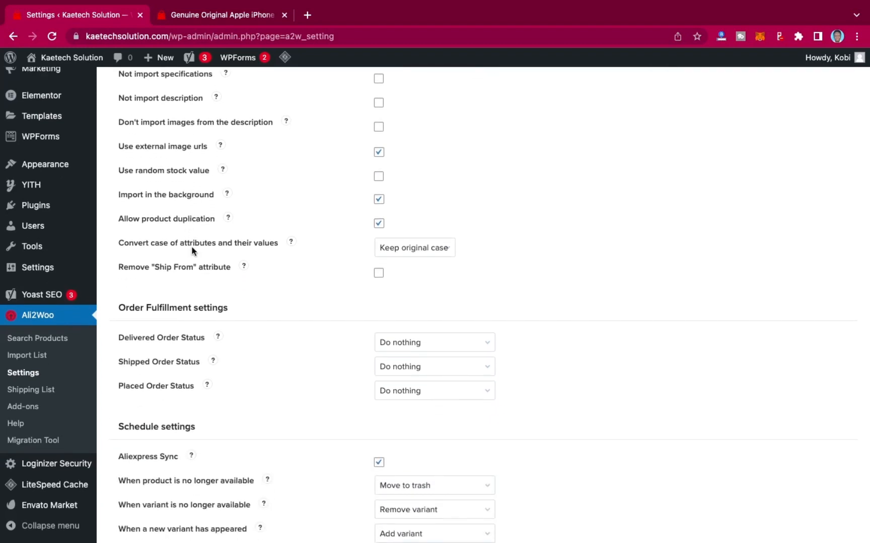
{"action": "scroll", "coordinate": [193, 251], "scroll_direction": "down", "scroll_amount": 2}
{"action": "scroll", "coordinate": [192, 251], "scroll_direction": "down", "scroll_amount": 2}
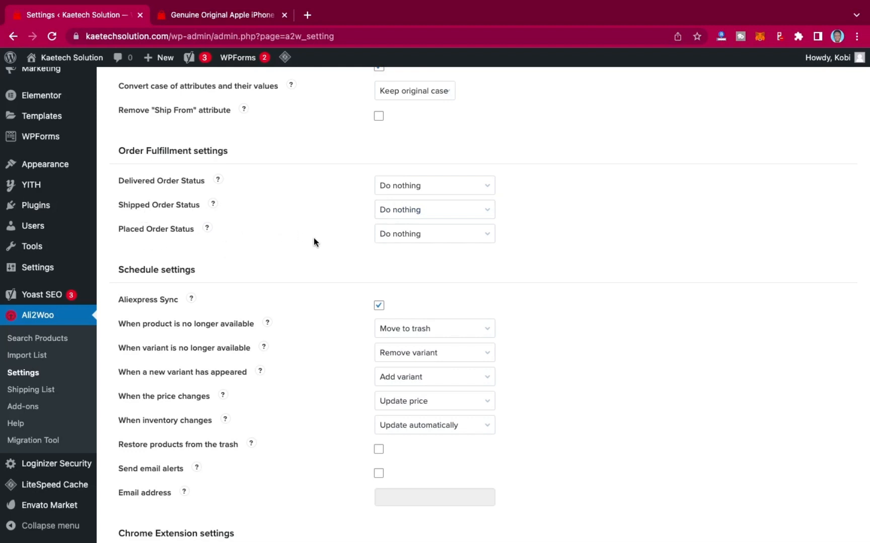
{"action": "scroll", "coordinate": [314, 241], "scroll_direction": "down", "scroll_amount": 5}
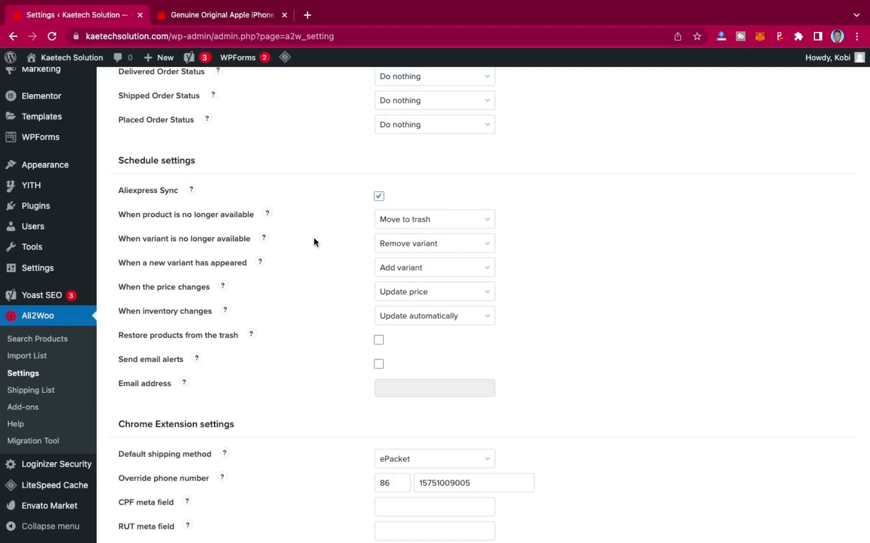
{"action": "scroll", "coordinate": [314, 240], "scroll_direction": "down", "scroll_amount": 5}
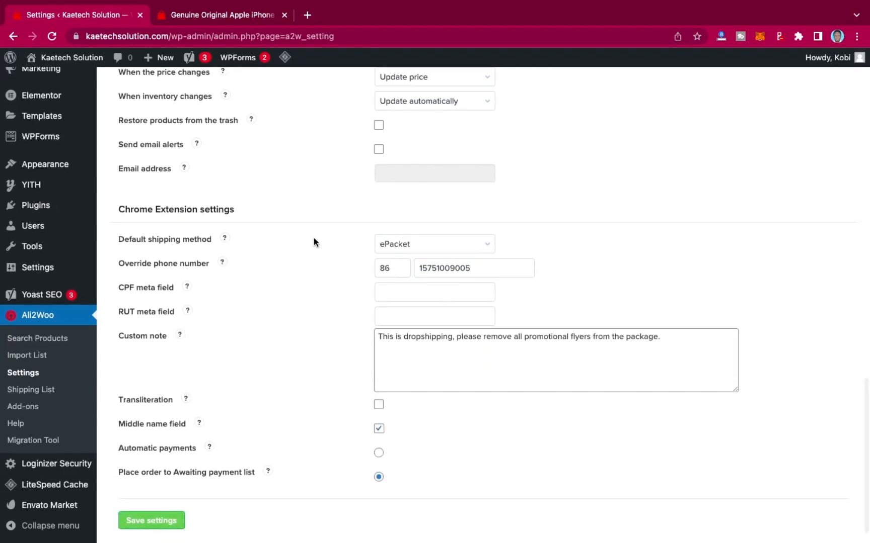
{"action": "scroll", "coordinate": [313, 242], "scroll_direction": "down", "scroll_amount": 1}
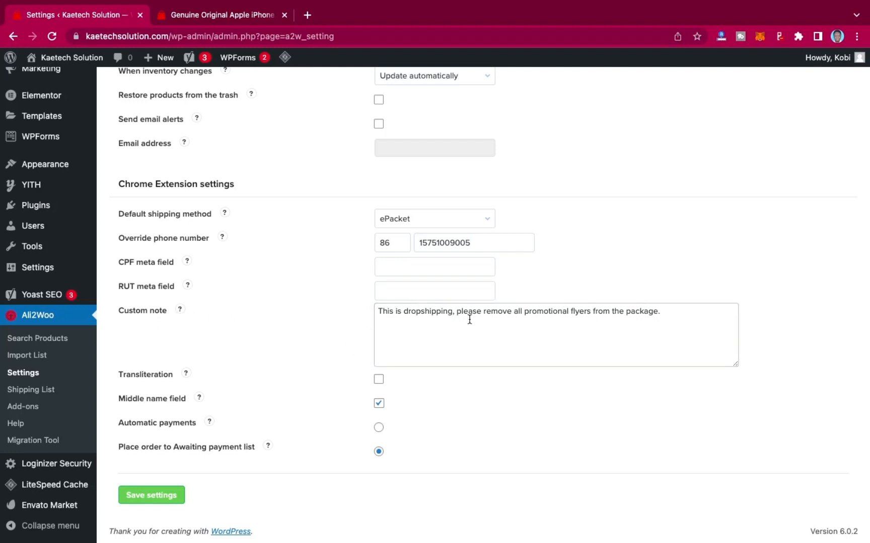
{"action": "left_click", "coordinate": [663, 316]}
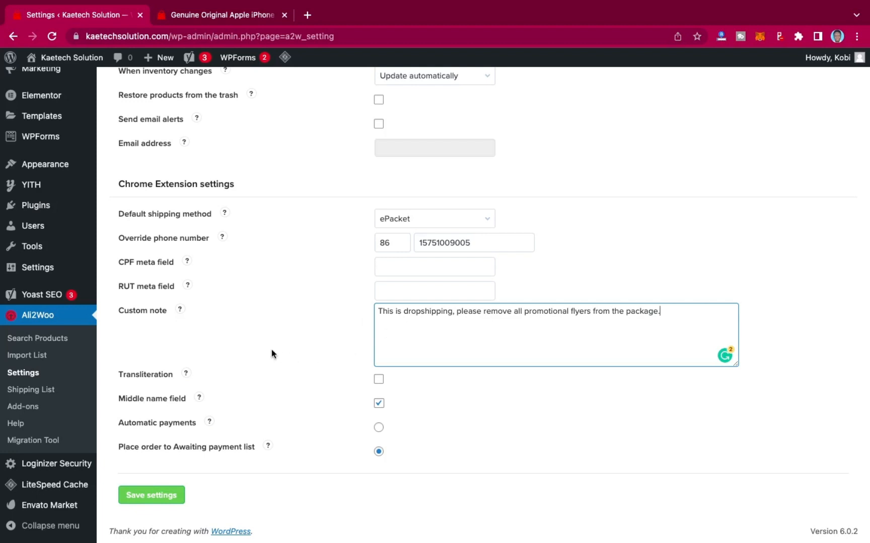
{"action": "scroll", "coordinate": [271, 354], "scroll_direction": "up", "scroll_amount": 20}
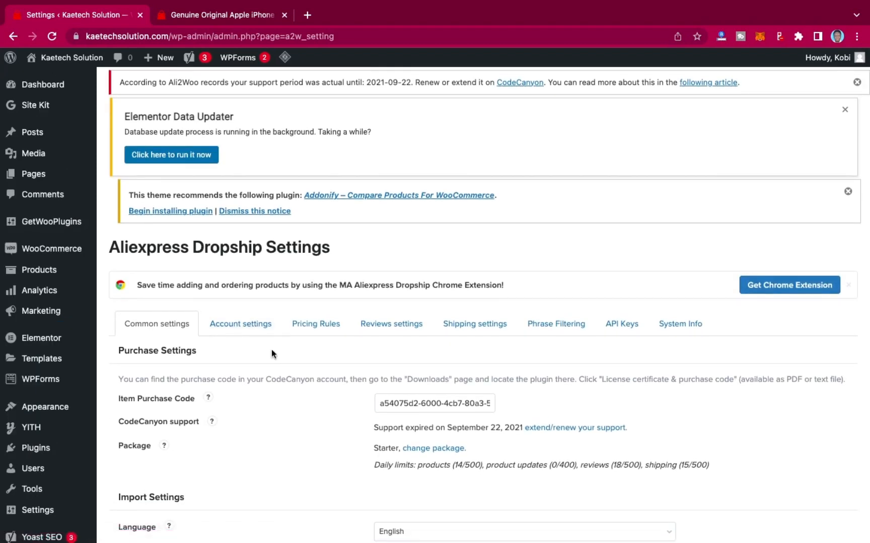
Open the Pricing Rules settings and review the advanced pricing rules, assign cents, and shipping cost options.
{"action": "left_click", "coordinate": [311, 326]}
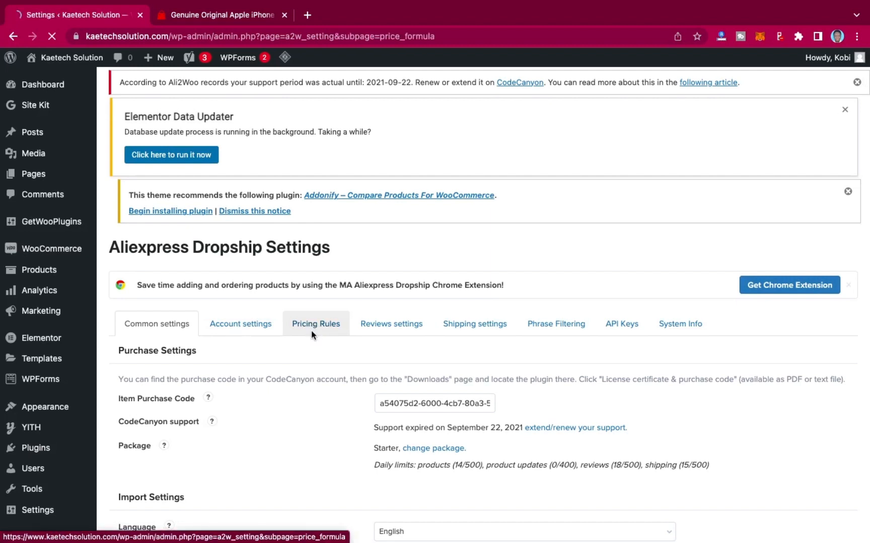
{"action": "scroll", "coordinate": [315, 342], "scroll_direction": "down", "scroll_amount": 5}
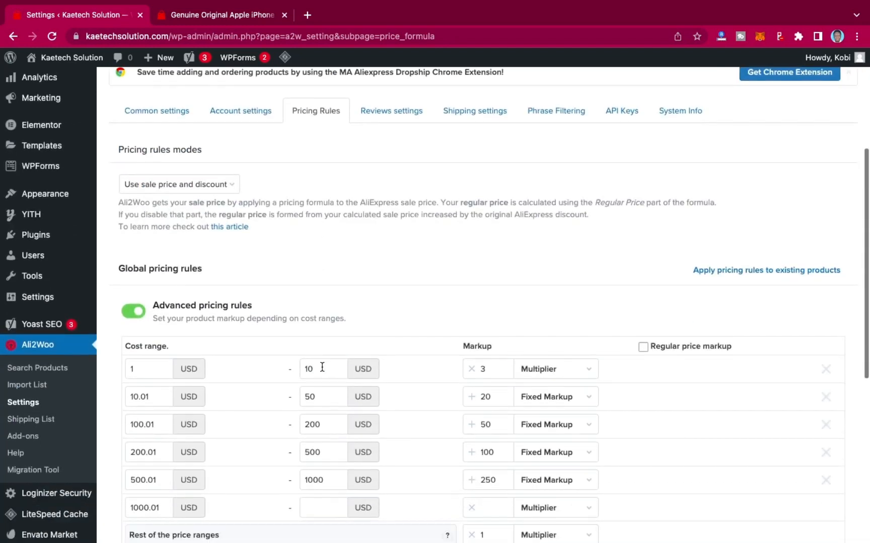
{"action": "scroll", "coordinate": [410, 355], "scroll_direction": "down", "scroll_amount": 3}
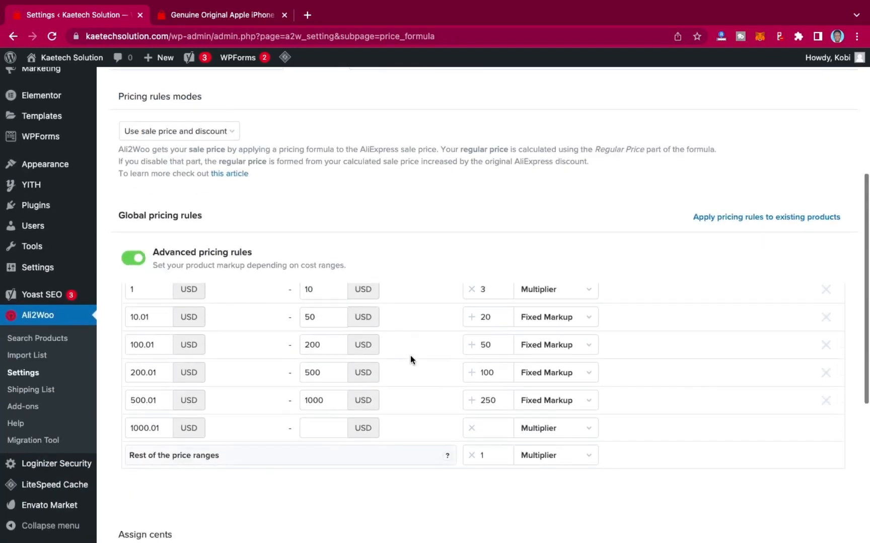
{"action": "scroll", "coordinate": [407, 307], "scroll_direction": "up", "scroll_amount": 1}
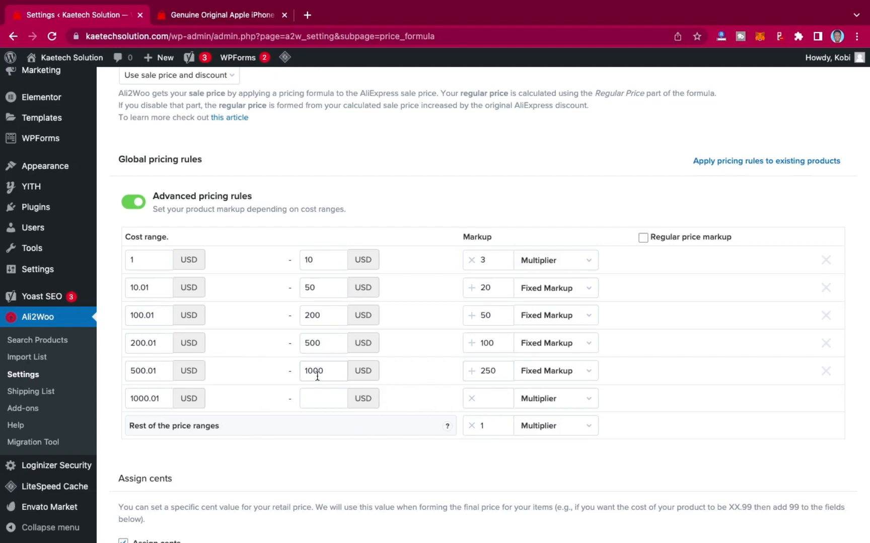
{"action": "scroll", "coordinate": [233, 369], "scroll_direction": "down", "scroll_amount": 1}
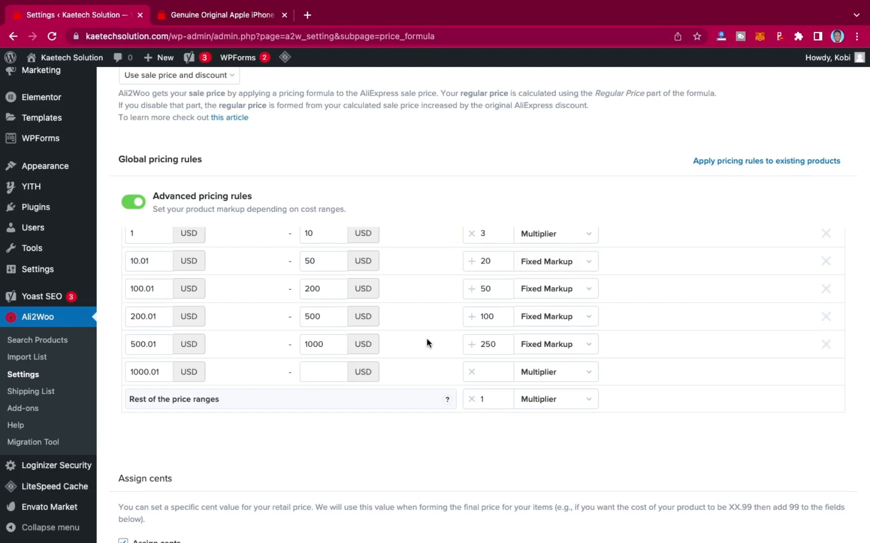
{"action": "scroll", "coordinate": [427, 342], "scroll_direction": "up", "scroll_amount": 1}
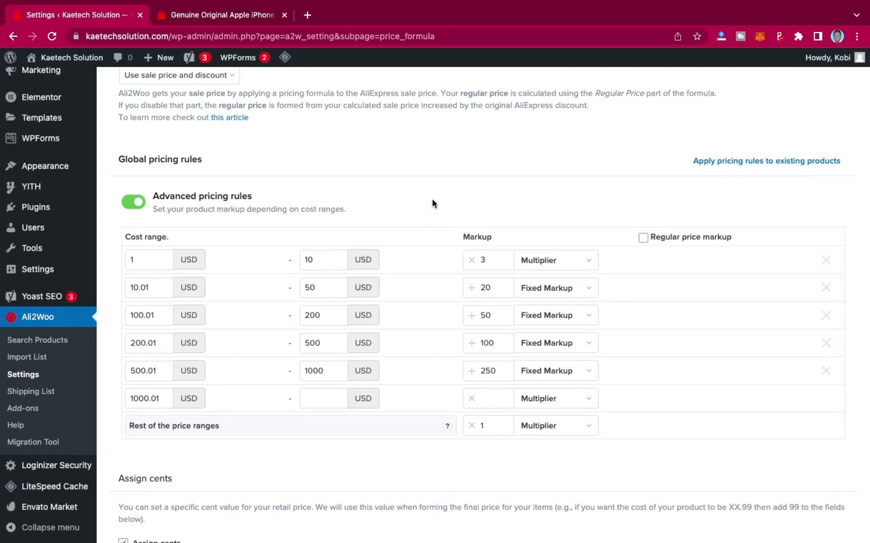
{"action": "scroll", "coordinate": [433, 201], "scroll_direction": "up", "scroll_amount": 4}
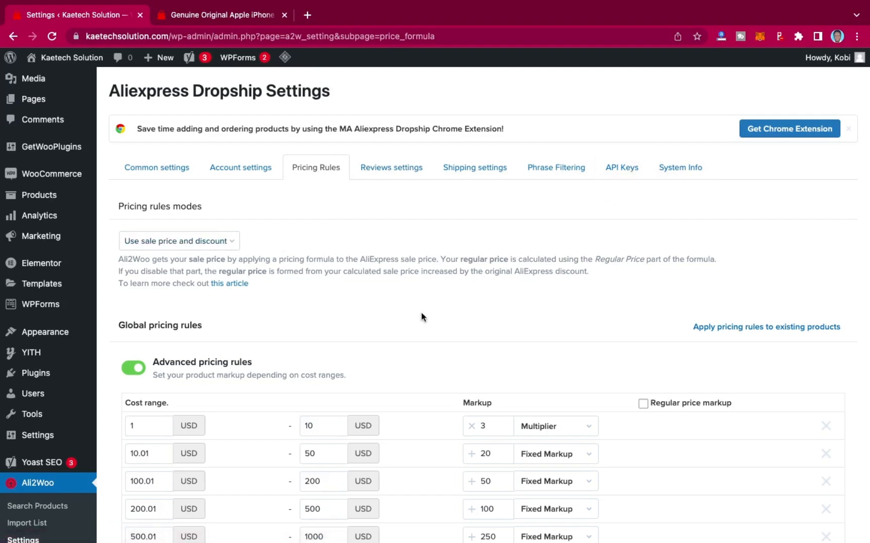
{"action": "scroll", "coordinate": [424, 317], "scroll_direction": "down", "scroll_amount": 6}
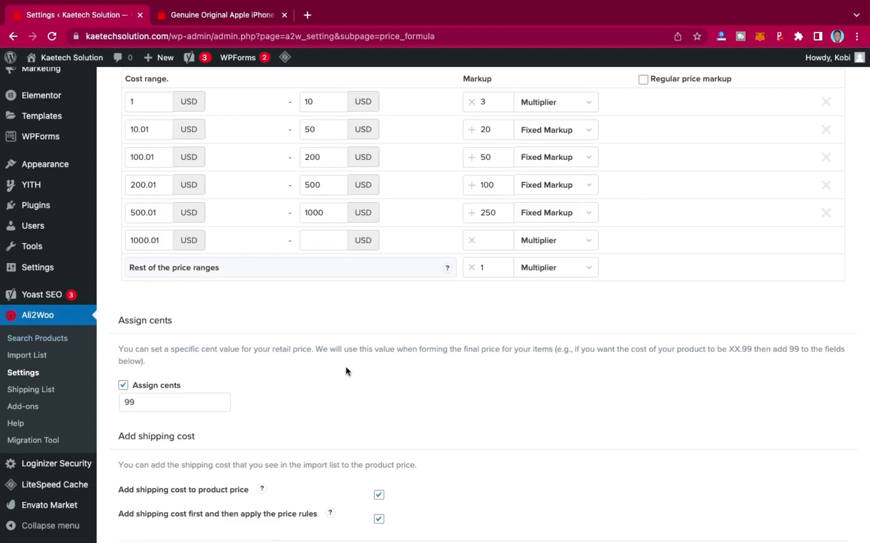
{"action": "scroll", "coordinate": [345, 372], "scroll_direction": "up", "scroll_amount": 9}
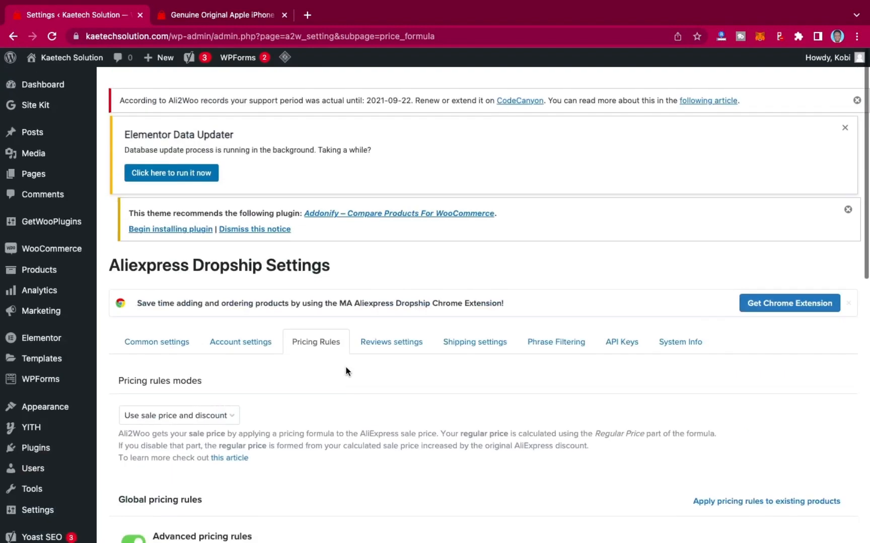
{"action": "scroll", "coordinate": [345, 371], "scroll_direction": "down", "scroll_amount": 10}
{"action": "scroll", "coordinate": [345, 370], "scroll_direction": "up", "scroll_amount": 5}
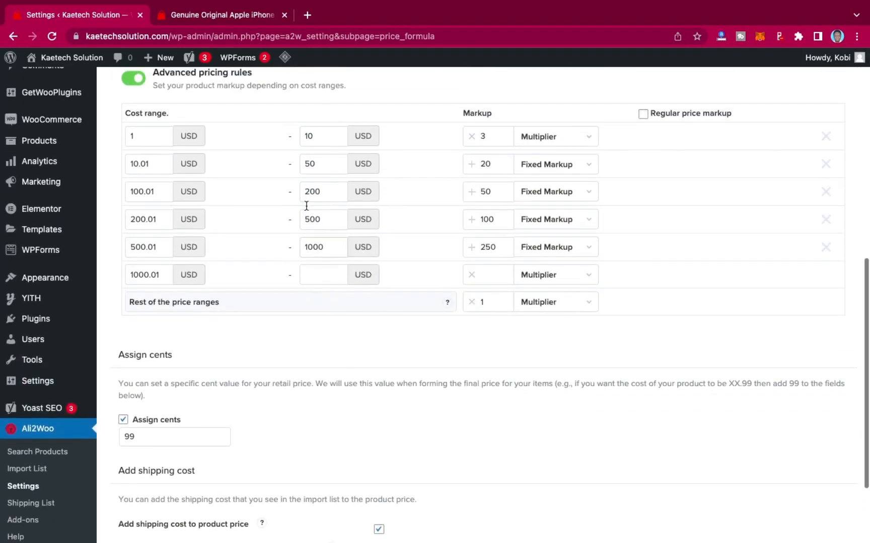
Open a new browser tab and go to kaetechdigital.com/dropshipping.
{"action": "left_click", "coordinate": [307, 15]}
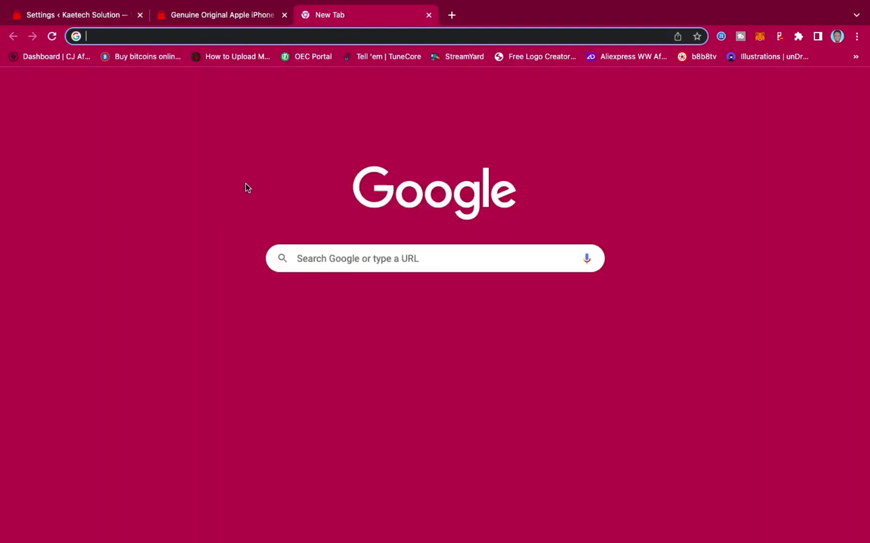
{"action": "type", "text": "kaetechd"}
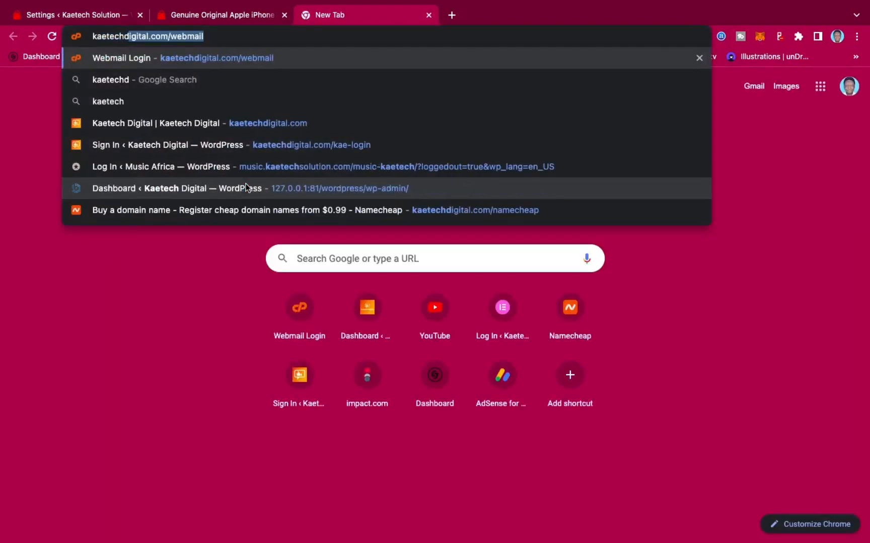
{"action": "type", "text": "igital"}
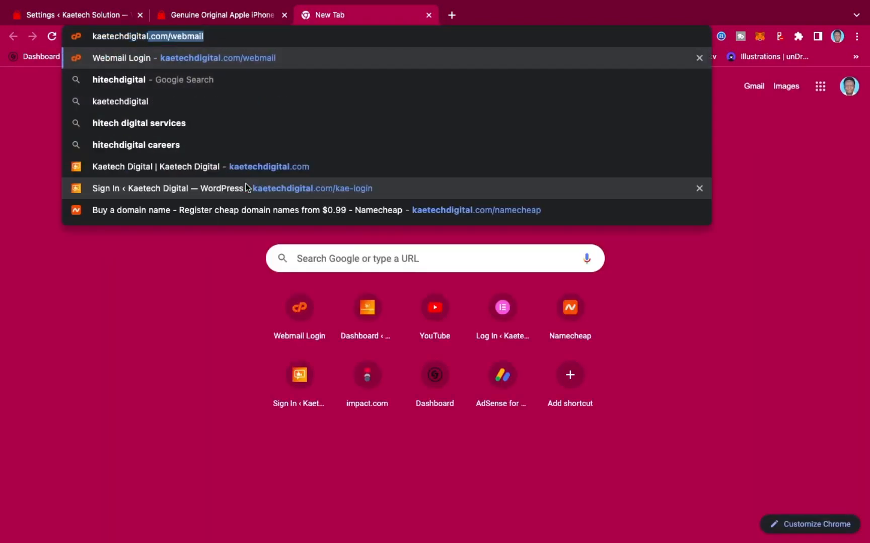
{"action": "type", "text": ".com/"}
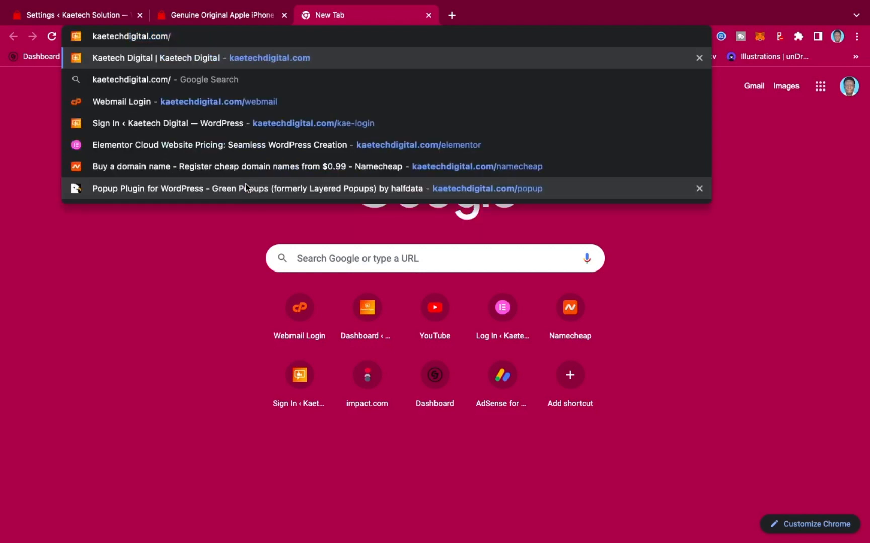
{"action": "type", "text": "drop"}
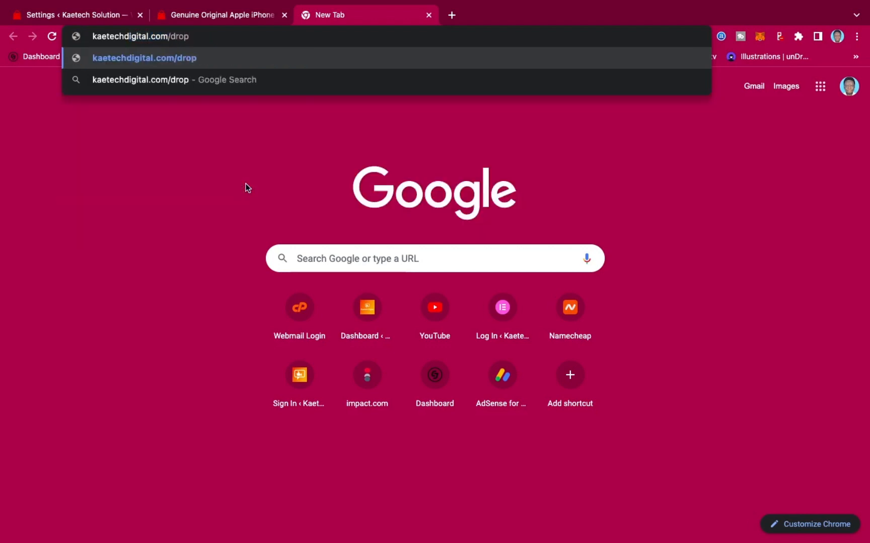
{"action": "type", "text": "shipping"}
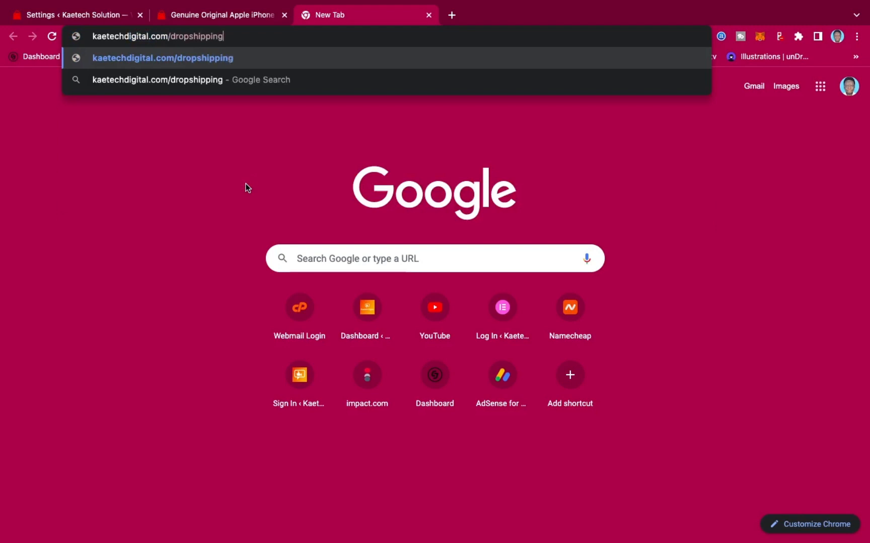
{"action": "key", "text": "Return"}
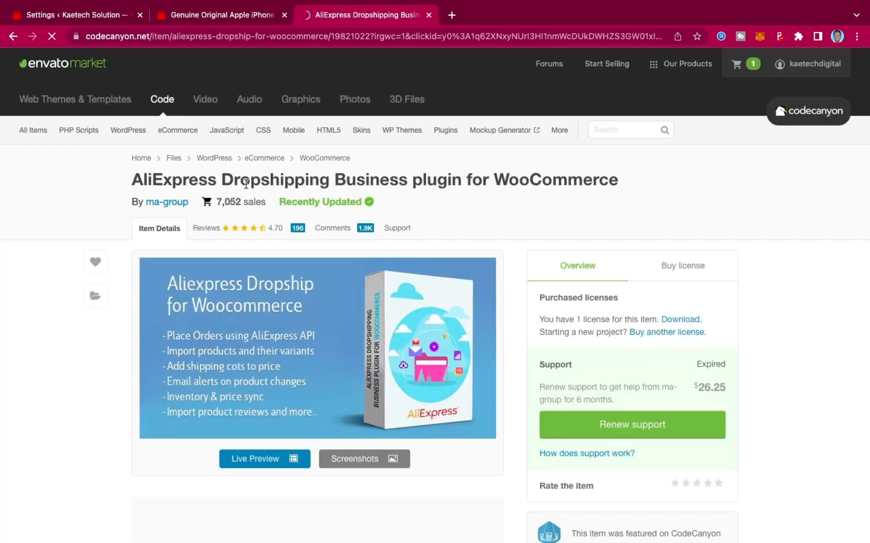
View the buy license pricing for the AliExpress Dropshipping Business plugin on CodeCanyon.
{"action": "left_click", "coordinate": [669, 269]}
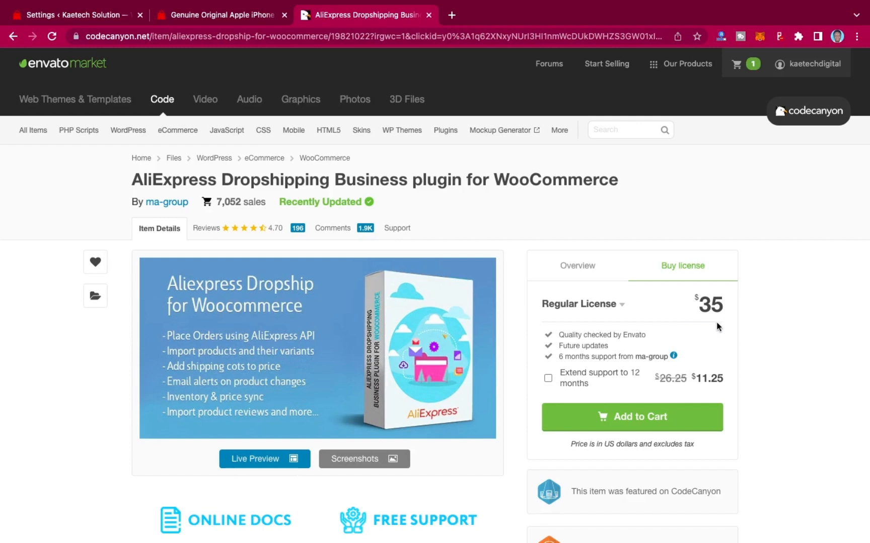
{"action": "scroll", "coordinate": [717, 327], "scroll_direction": "down", "scroll_amount": 5}
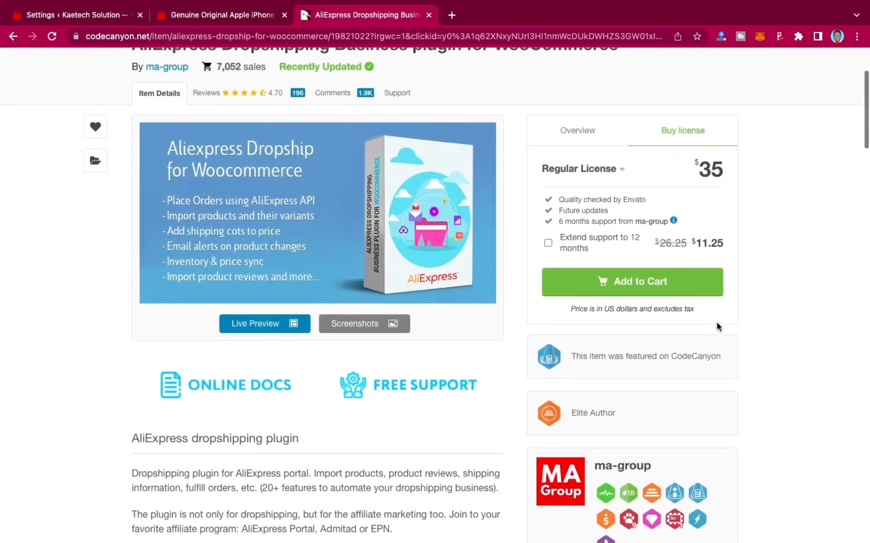
{"action": "scroll", "coordinate": [716, 326], "scroll_direction": "up", "scroll_amount": 3}
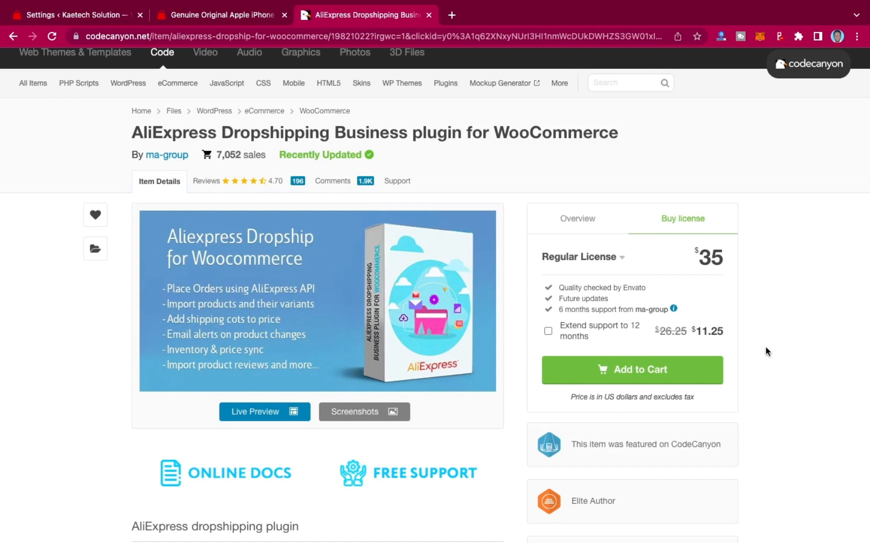
{"action": "scroll", "coordinate": [768, 358], "scroll_direction": "down", "scroll_amount": 3}
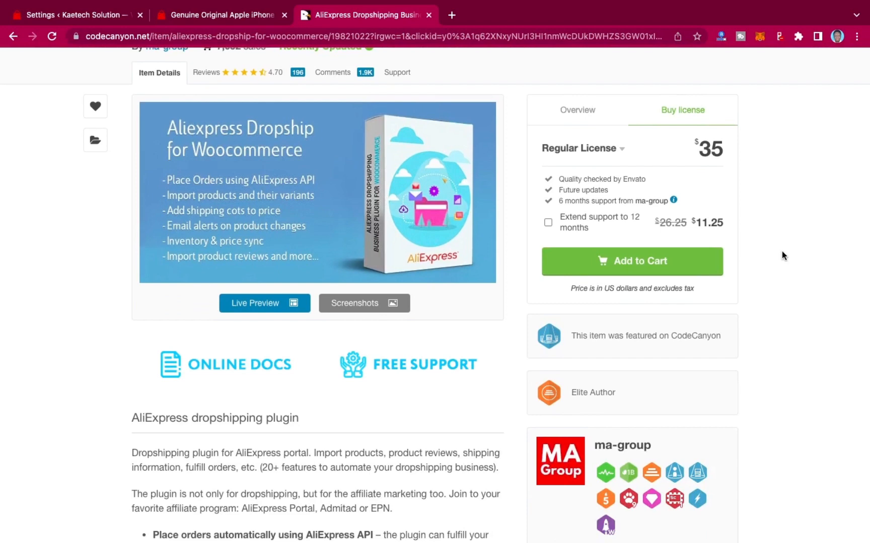
Return to the WordPress admin tab and open the All Products list.
{"action": "left_click", "coordinate": [97, 18]}
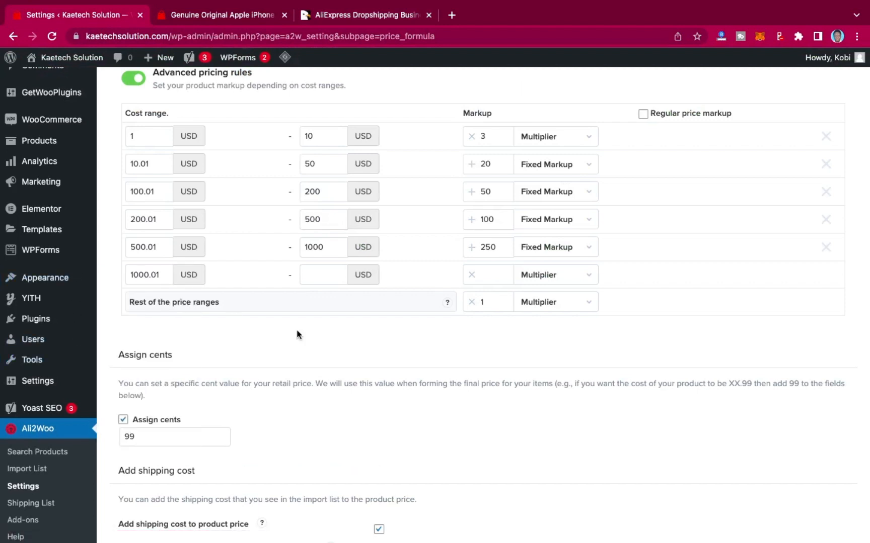
{"action": "scroll", "coordinate": [68, 392], "scroll_direction": "down", "scroll_amount": 3}
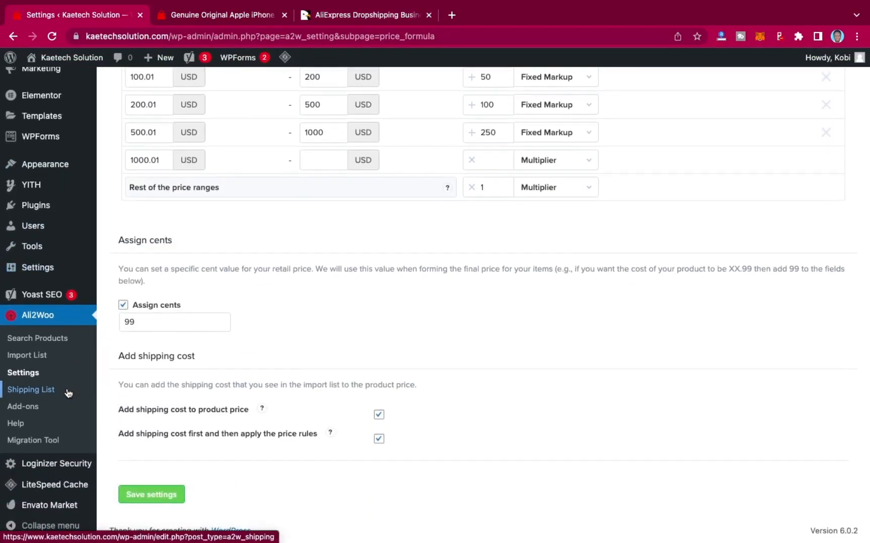
{"action": "scroll", "coordinate": [52, 291], "scroll_direction": "up", "scroll_amount": 2}
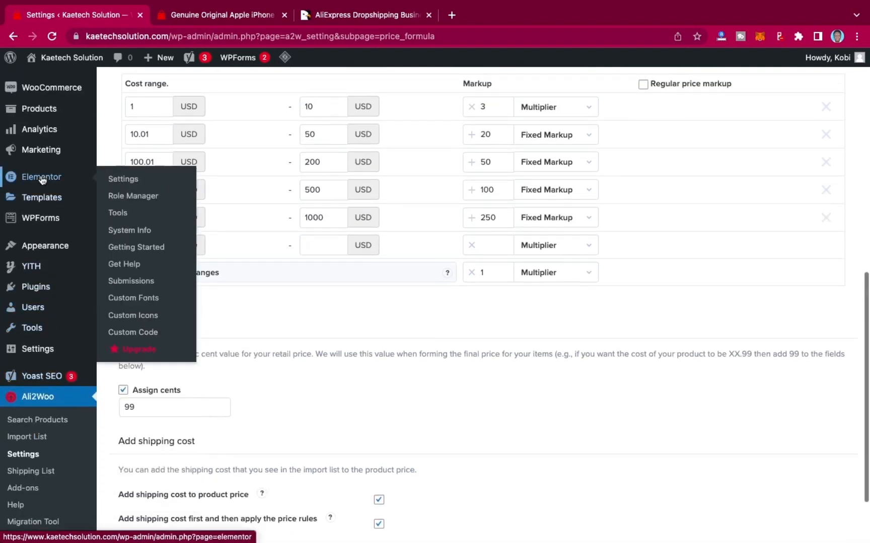
{"action": "mouse_move", "coordinate": [35, 108]}
{"action": "left_click", "coordinate": [134, 111]}
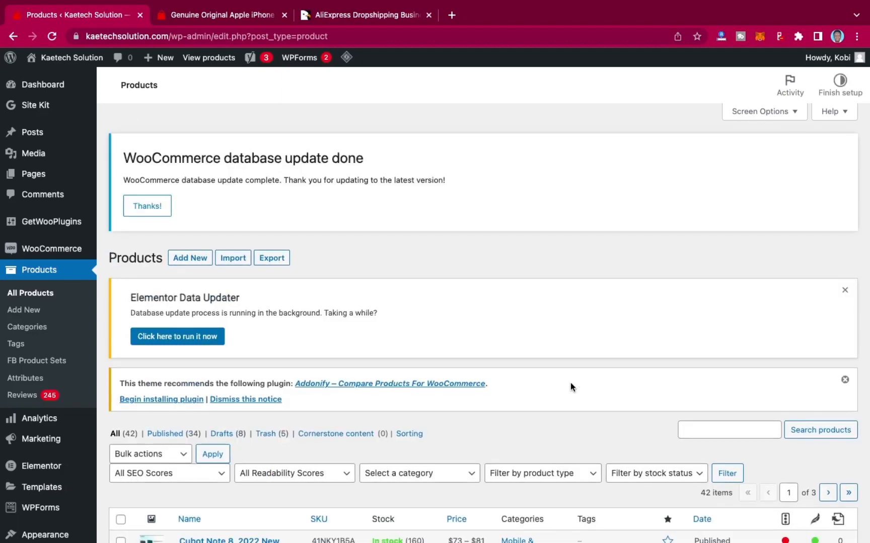
{"action": "scroll", "coordinate": [570, 382], "scroll_direction": "down", "scroll_amount": 5}
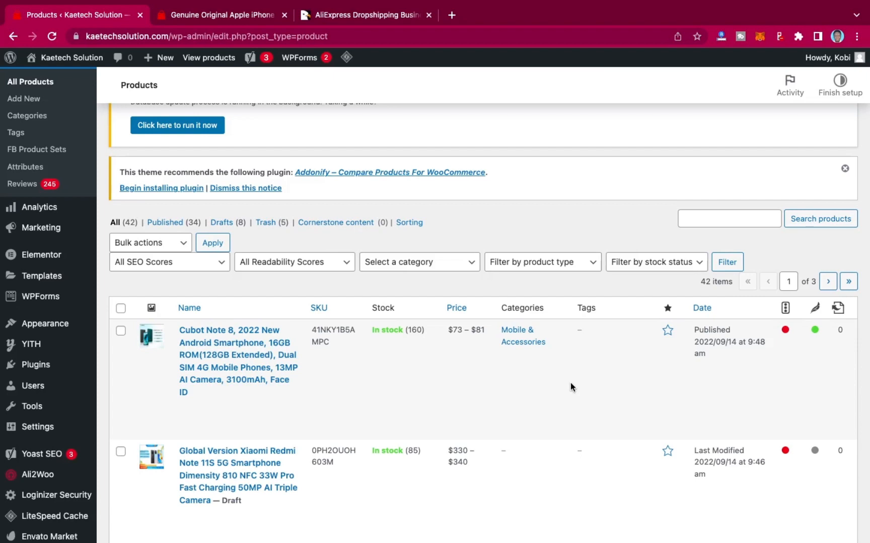
Open the storefront tab, go to the shop homepage, and check the product count of the Mobile & Accessories category.
{"action": "left_click", "coordinate": [235, 13]}
{"action": "scroll", "coordinate": [402, 224], "scroll_direction": "up", "scroll_amount": 10}
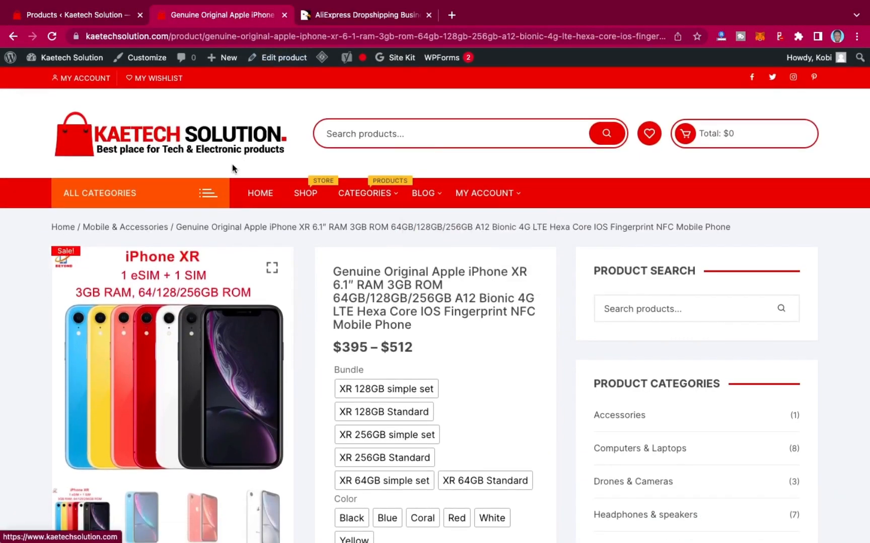
{"action": "left_click", "coordinate": [259, 194]}
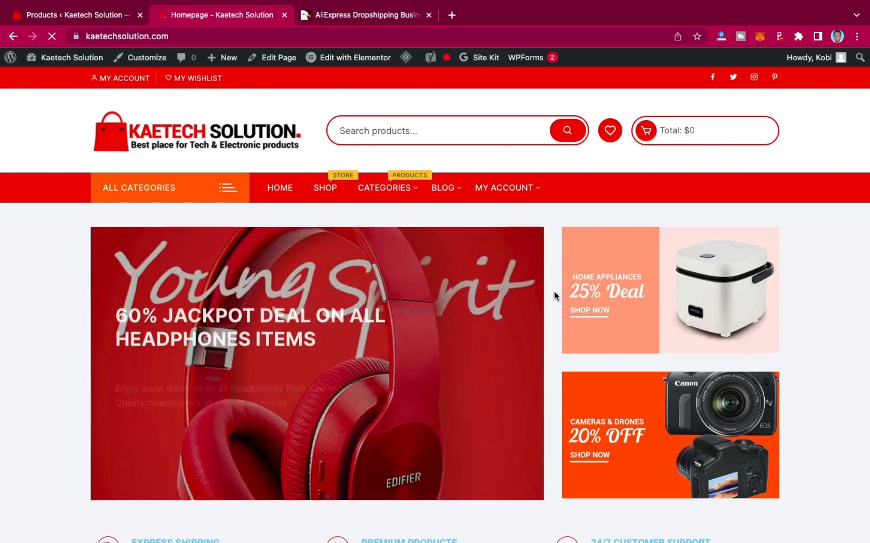
{"action": "scroll", "coordinate": [554, 296], "scroll_direction": "down", "scroll_amount": 1}
{"action": "scroll", "coordinate": [555, 296], "scroll_direction": "down", "scroll_amount": 10}
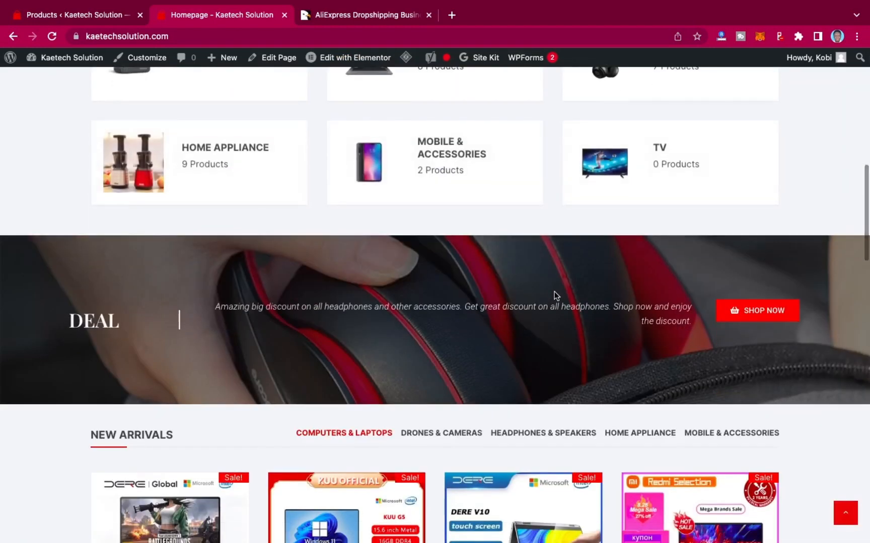
{"action": "scroll", "coordinate": [554, 291], "scroll_direction": "down", "scroll_amount": 2}
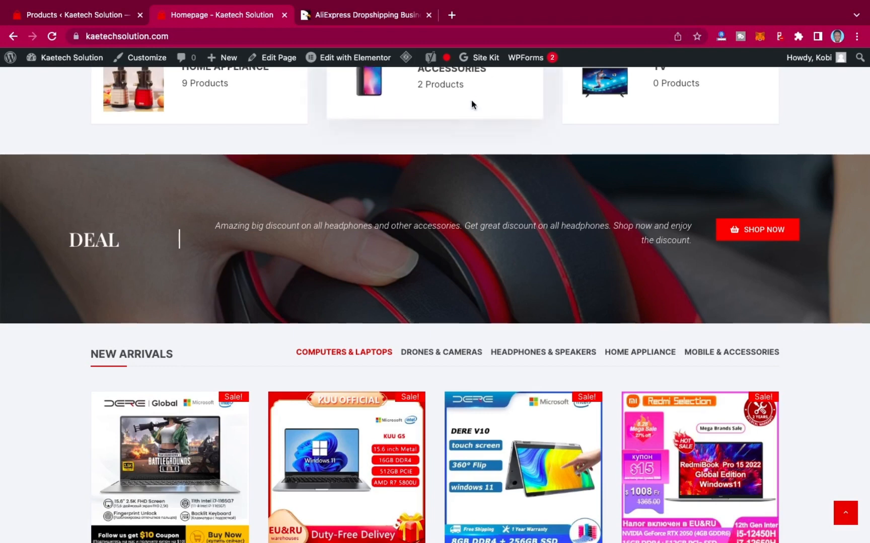
Open a new browser tab and go to kaetechdigital.com/namecheap.
{"action": "left_click", "coordinate": [451, 17]}
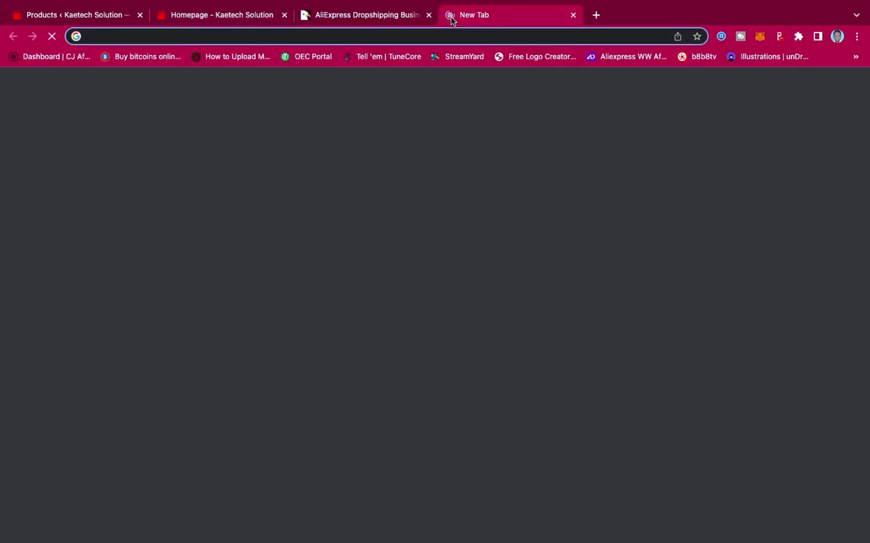
{"action": "type", "text": "kaetechdigital.co"}
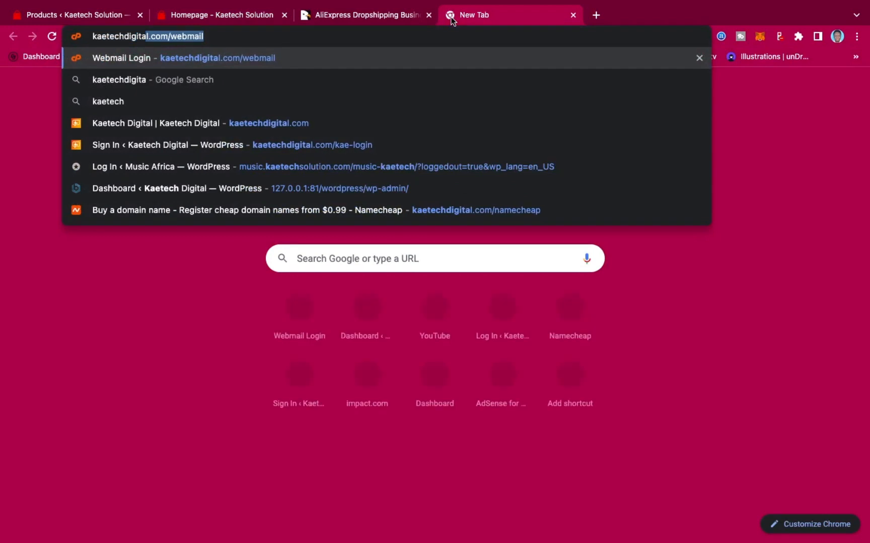
{"action": "type", "text": "m/"}
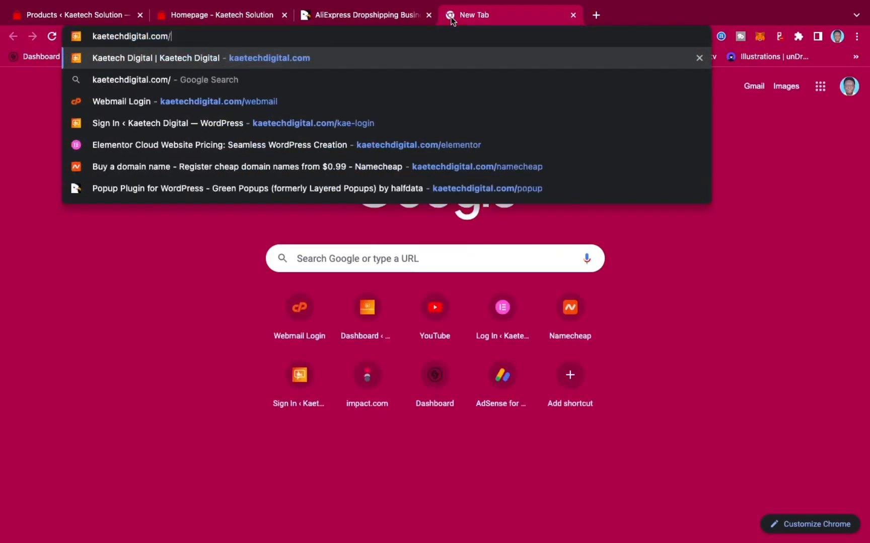
{"action": "type", "text": "namecheap"}
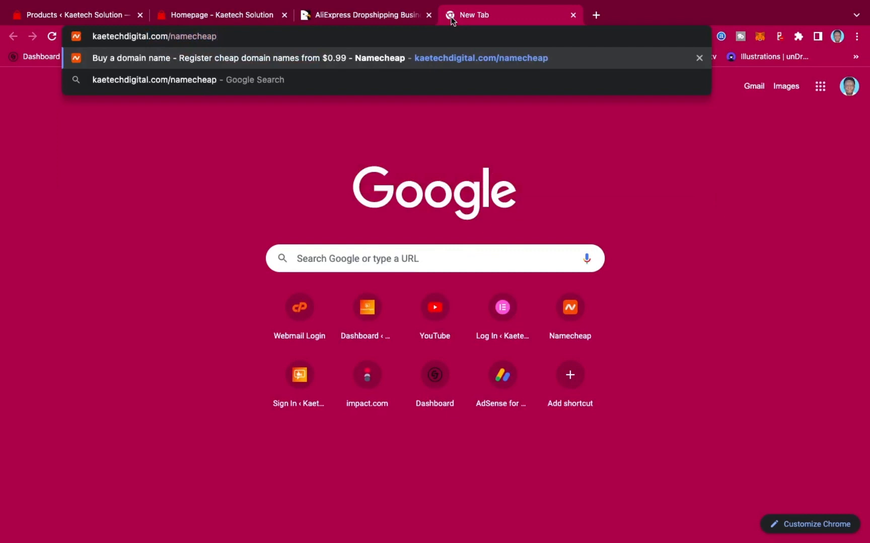
{"action": "key", "text": "Return"}
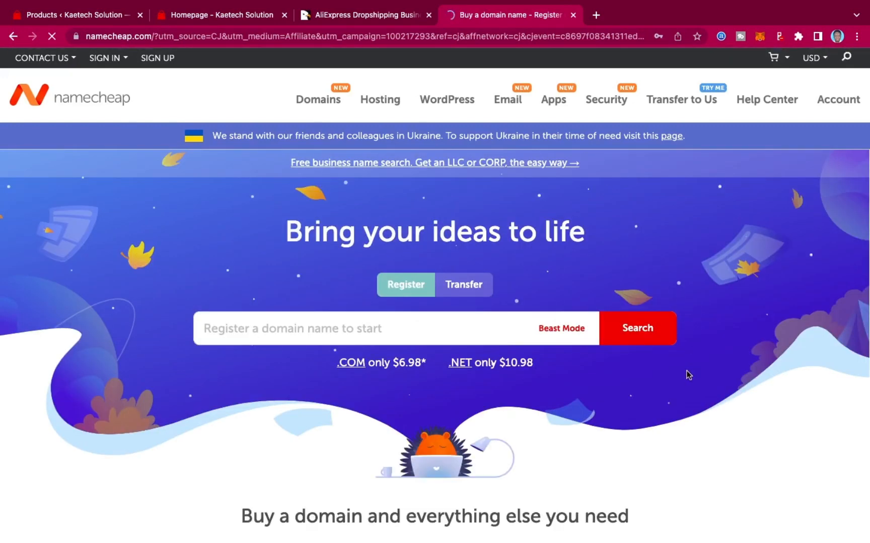
Browse the current domain deals and prices on the Namecheap homepage.
{"action": "scroll", "coordinate": [688, 375], "scroll_direction": "down", "scroll_amount": 8}
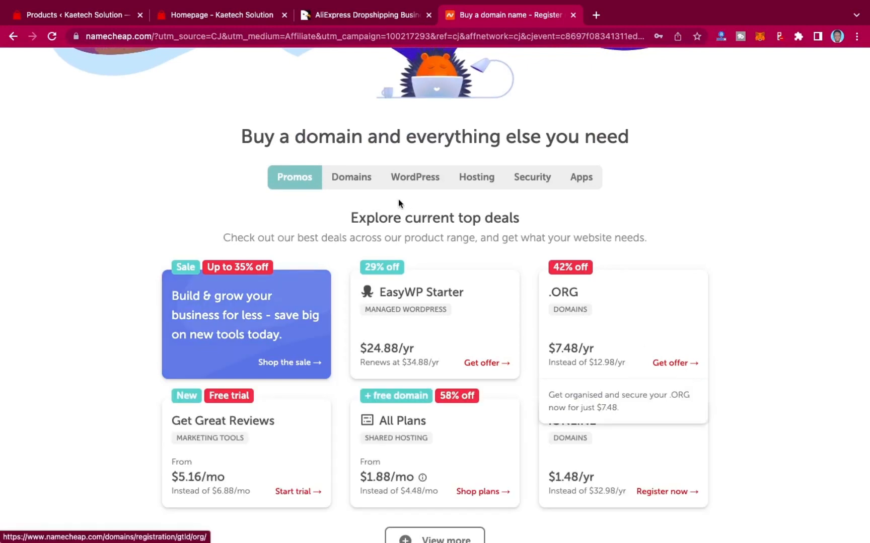
{"action": "left_click", "coordinate": [355, 177]}
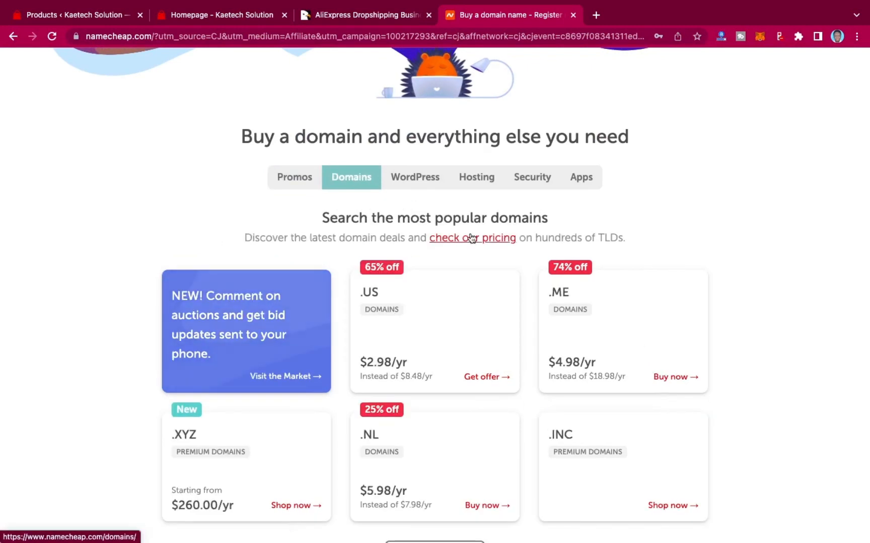
{"action": "scroll", "coordinate": [471, 238], "scroll_direction": "down", "scroll_amount": 2}
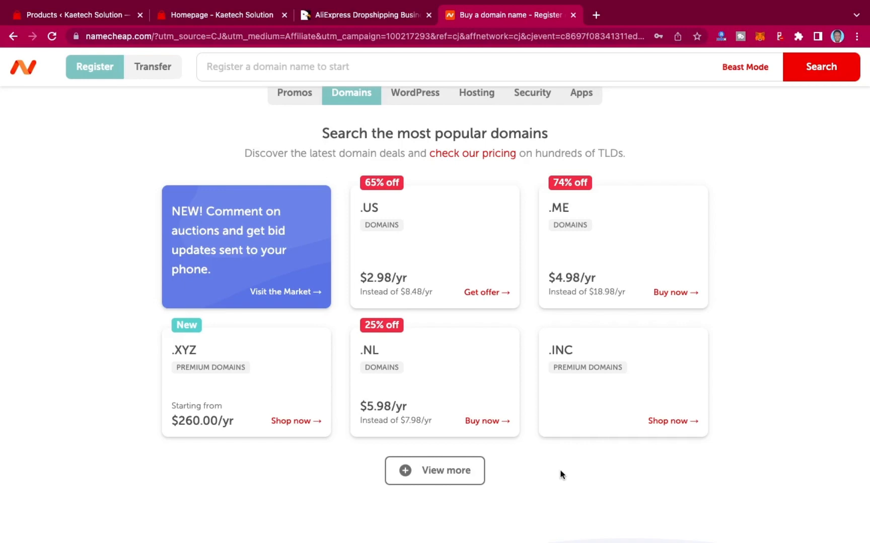
{"action": "scroll", "coordinate": [561, 475], "scroll_direction": "down", "scroll_amount": 10}
{"action": "scroll", "coordinate": [561, 473], "scroll_direction": "up", "scroll_amount": 15}
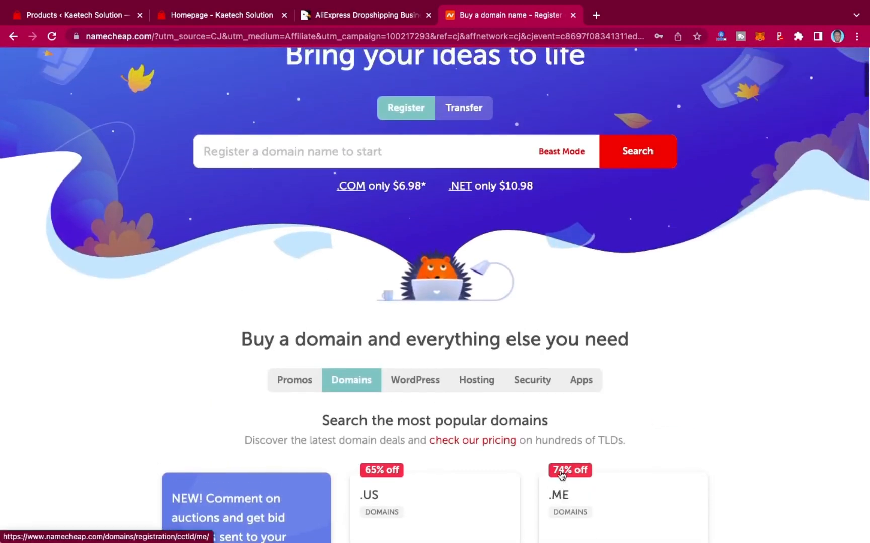
{"action": "scroll", "coordinate": [561, 474], "scroll_direction": "up", "scroll_amount": 1}
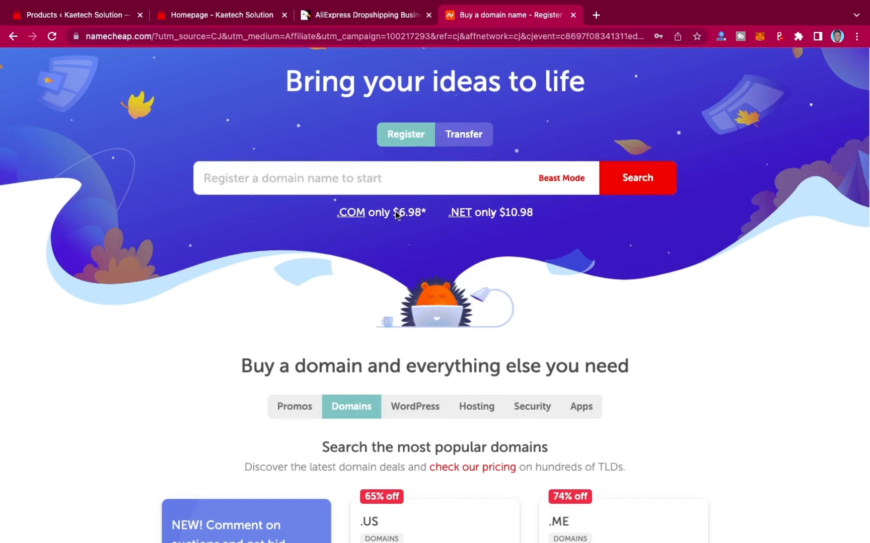
{"action": "scroll", "coordinate": [400, 224], "scroll_direction": "up", "scroll_amount": 1}
{"action": "scroll", "coordinate": [400, 224], "scroll_direction": "up", "scroll_amount": 3}
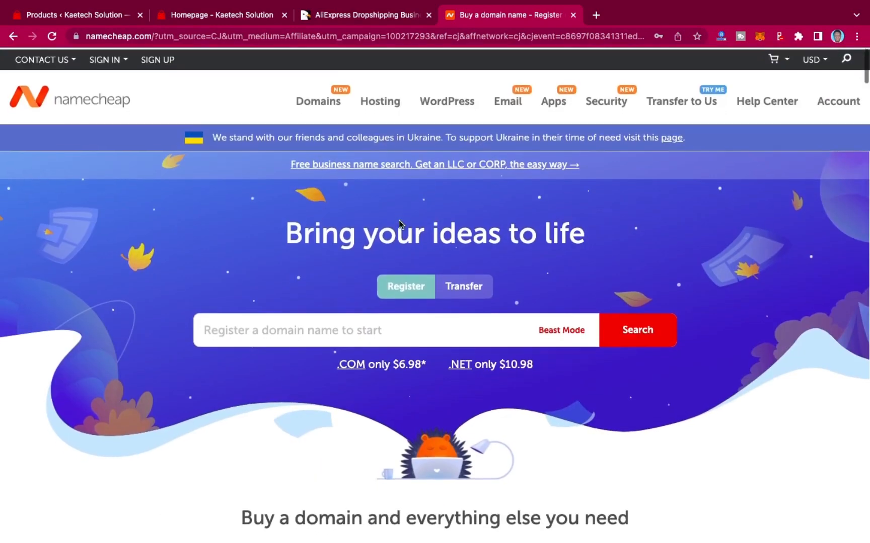
Open Namecheap's Shared Hosting page and review the Stellar, Stellar Plus and Stellar Business plans.
{"action": "mouse_move", "coordinate": [385, 100]}
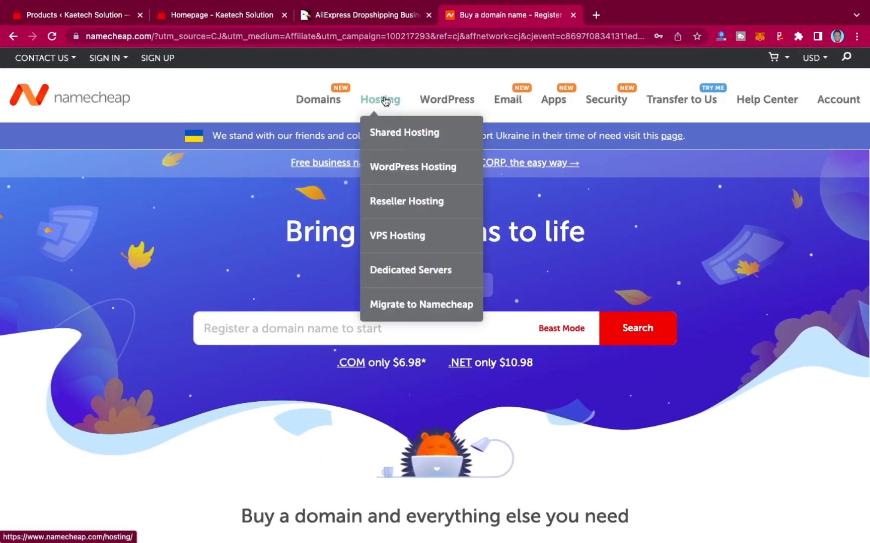
{"action": "left_click", "coordinate": [387, 133]}
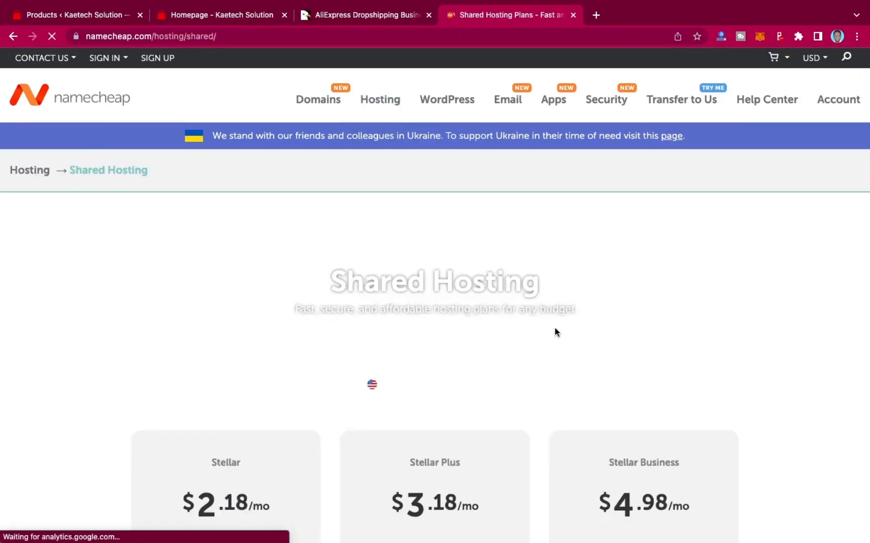
{"action": "scroll", "coordinate": [543, 459], "scroll_direction": "down", "scroll_amount": 6}
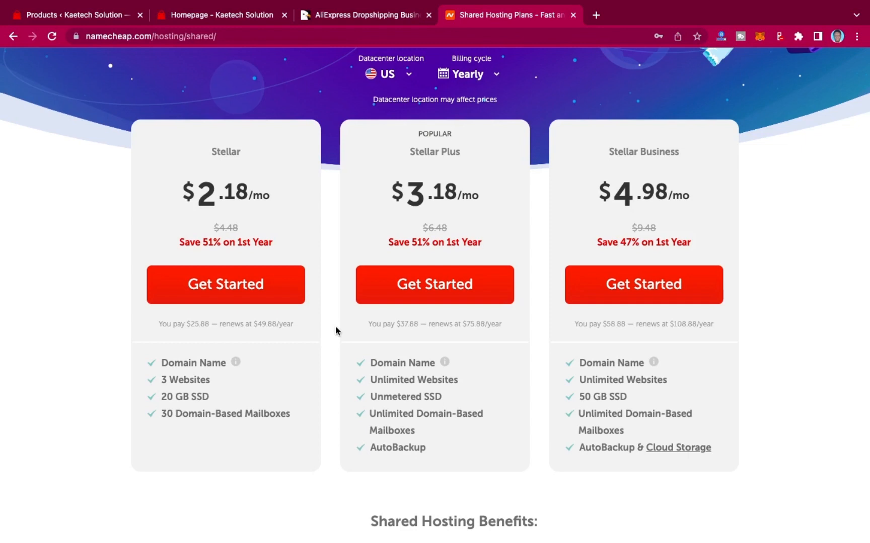
Return to the store homepage tab.
{"action": "left_click", "coordinate": [357, 16]}
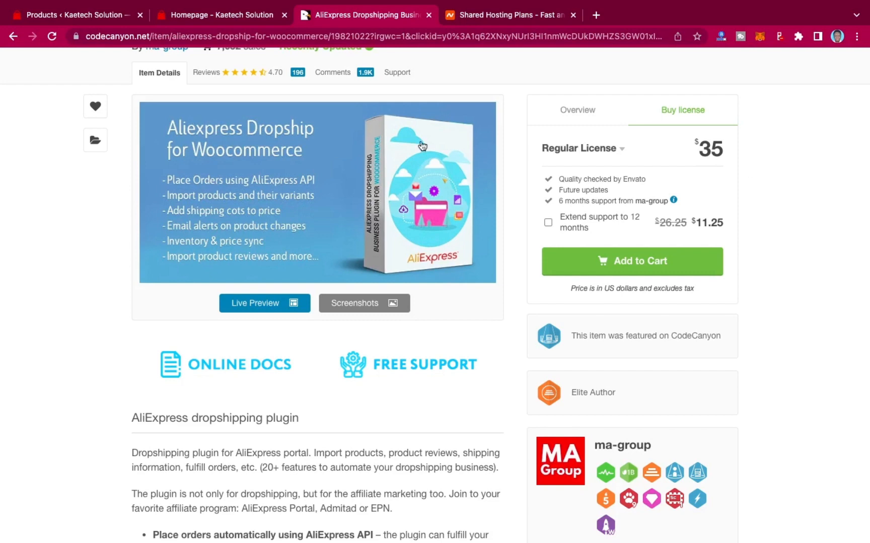
{"action": "left_click", "coordinate": [227, 19]}
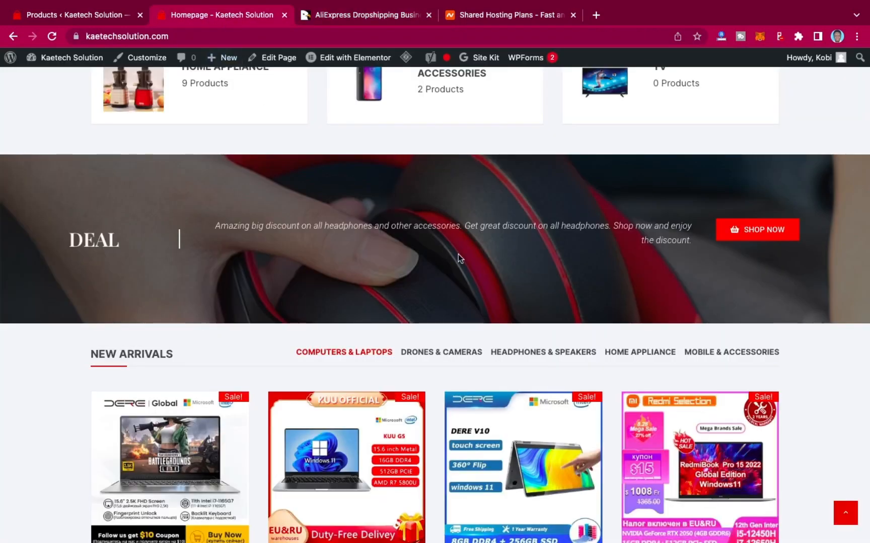
{"action": "scroll", "coordinate": [458, 254], "scroll_direction": "up", "scroll_amount": 10}
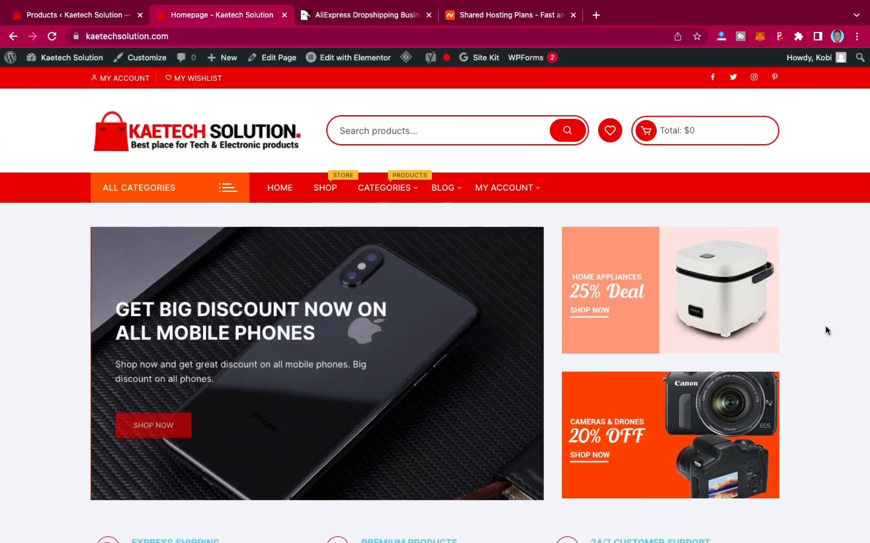